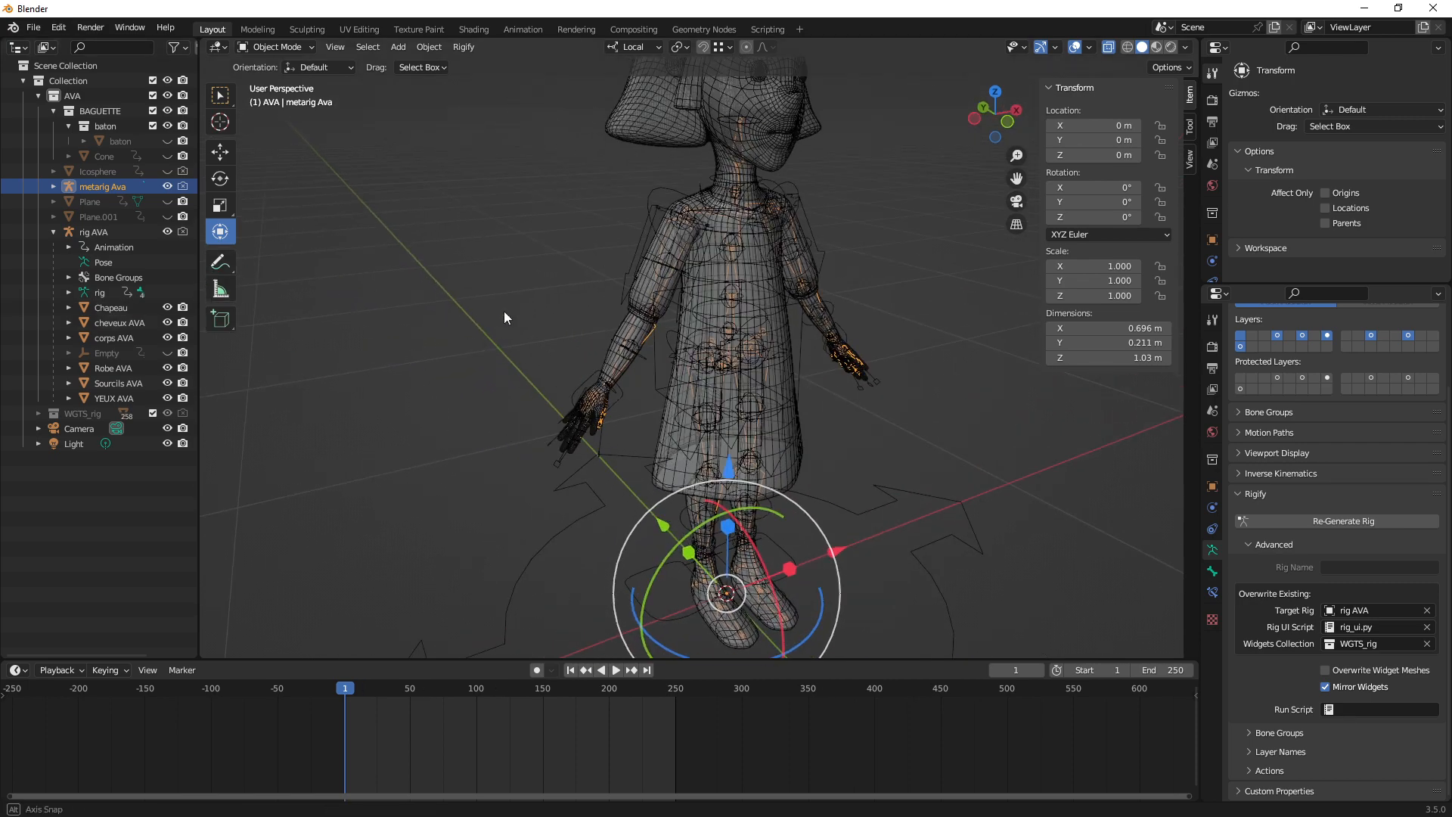
Hide the rig AVA armature so that only the metarig shows with the character meshes
mouse_move(504, 310)
middle_mouse_down()
mouse_move(479, 302)
mouse_move(482, 287)
mouse_move(480, 306)
middle_mouse_up()
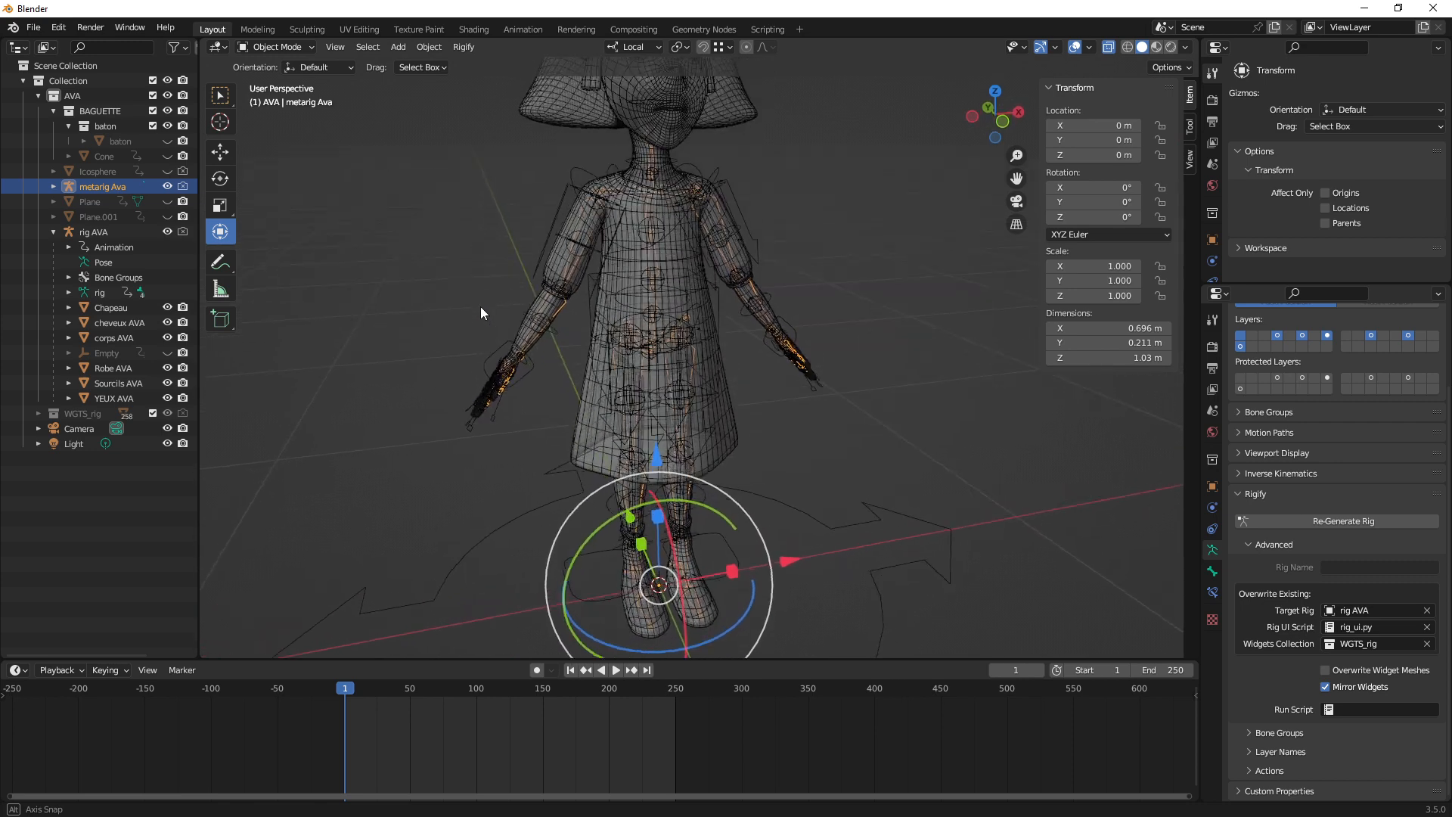
left_click(167, 231)
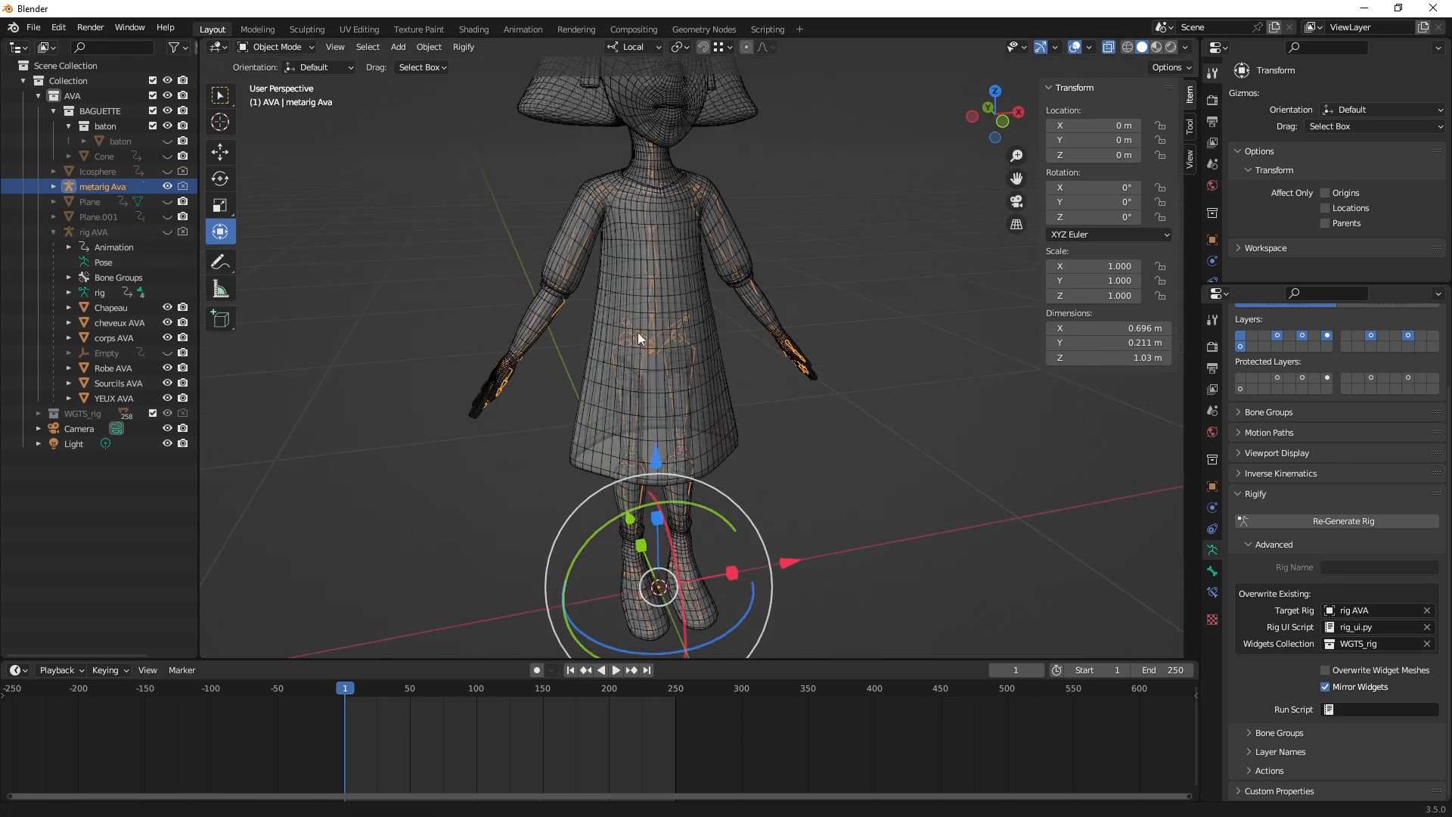
Examine the metarig inside the body mesh, especially the arm and hand bones, from several angles
scroll(638, 333, "up", 3)
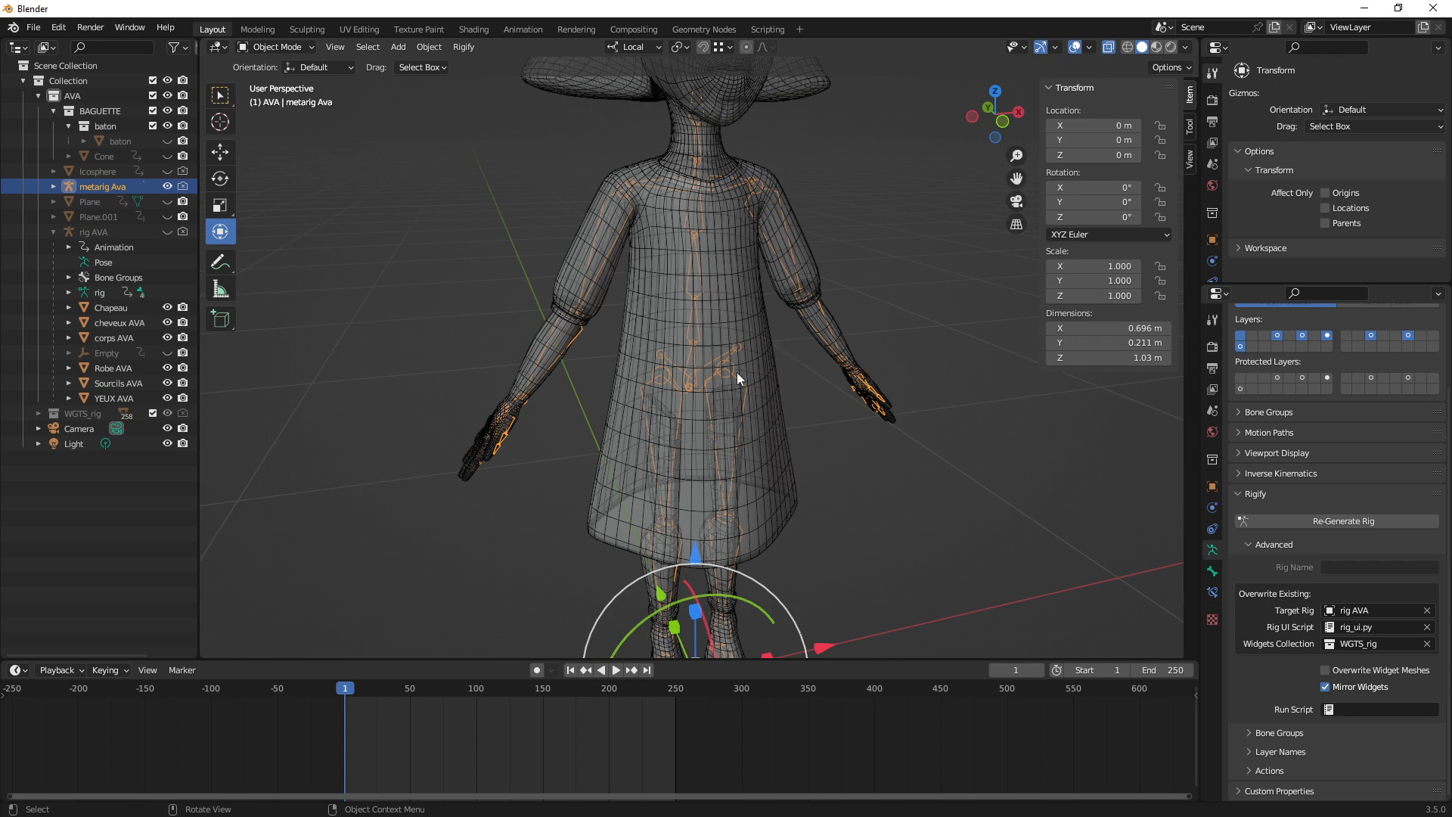
mouse_move(748, 372)
middle_mouse_down()
mouse_move(768, 373)
mouse_move(720, 323)
mouse_move(735, 328)
mouse_move(716, 328)
mouse_move(736, 329)
mouse_move(710, 347)
mouse_move(769, 345)
mouse_move(747, 349)
middle_mouse_up()
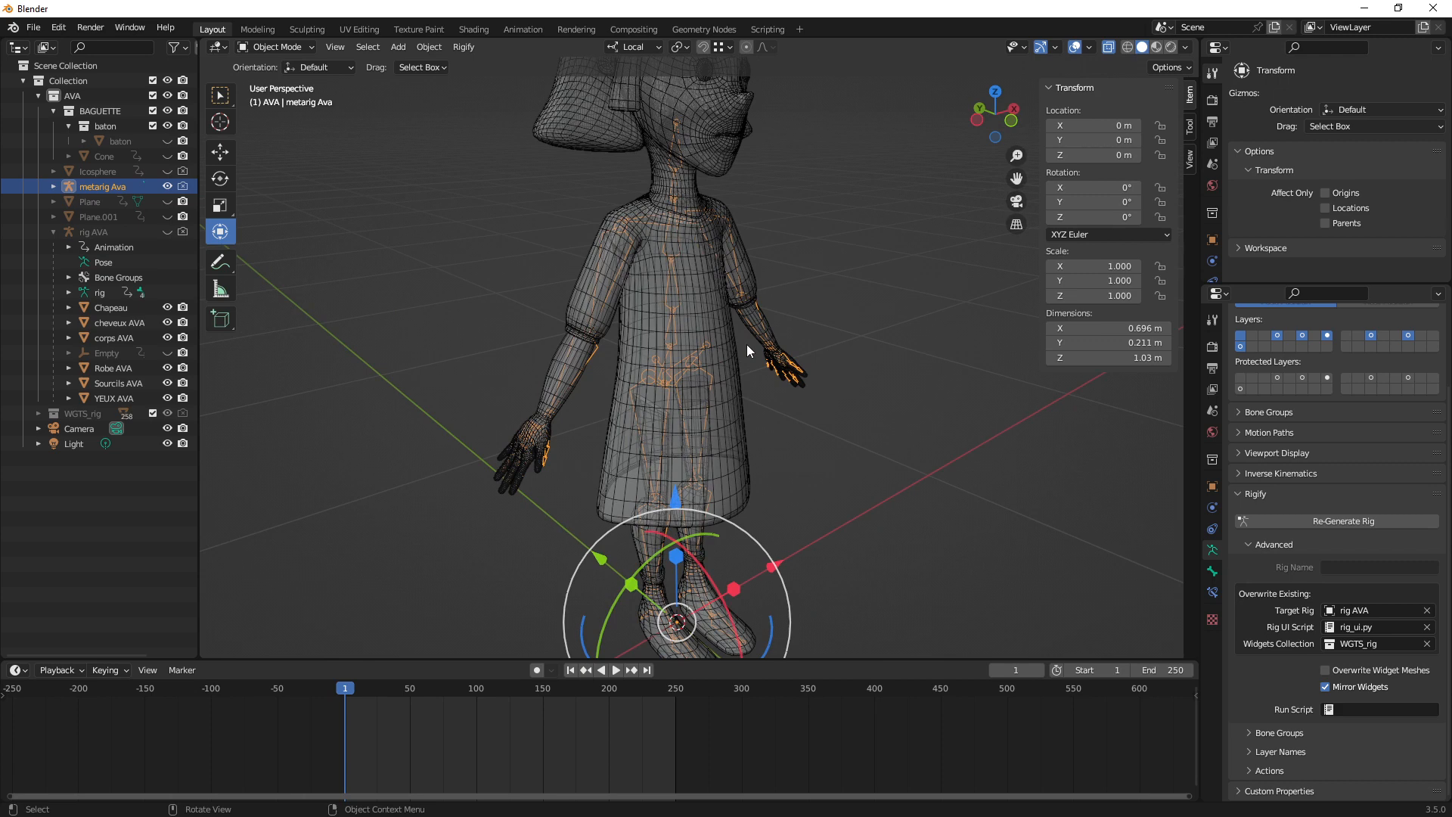
scroll(566, 368, "up", 2)
middle_click_drag(564, 366, 643, 356, "shift")
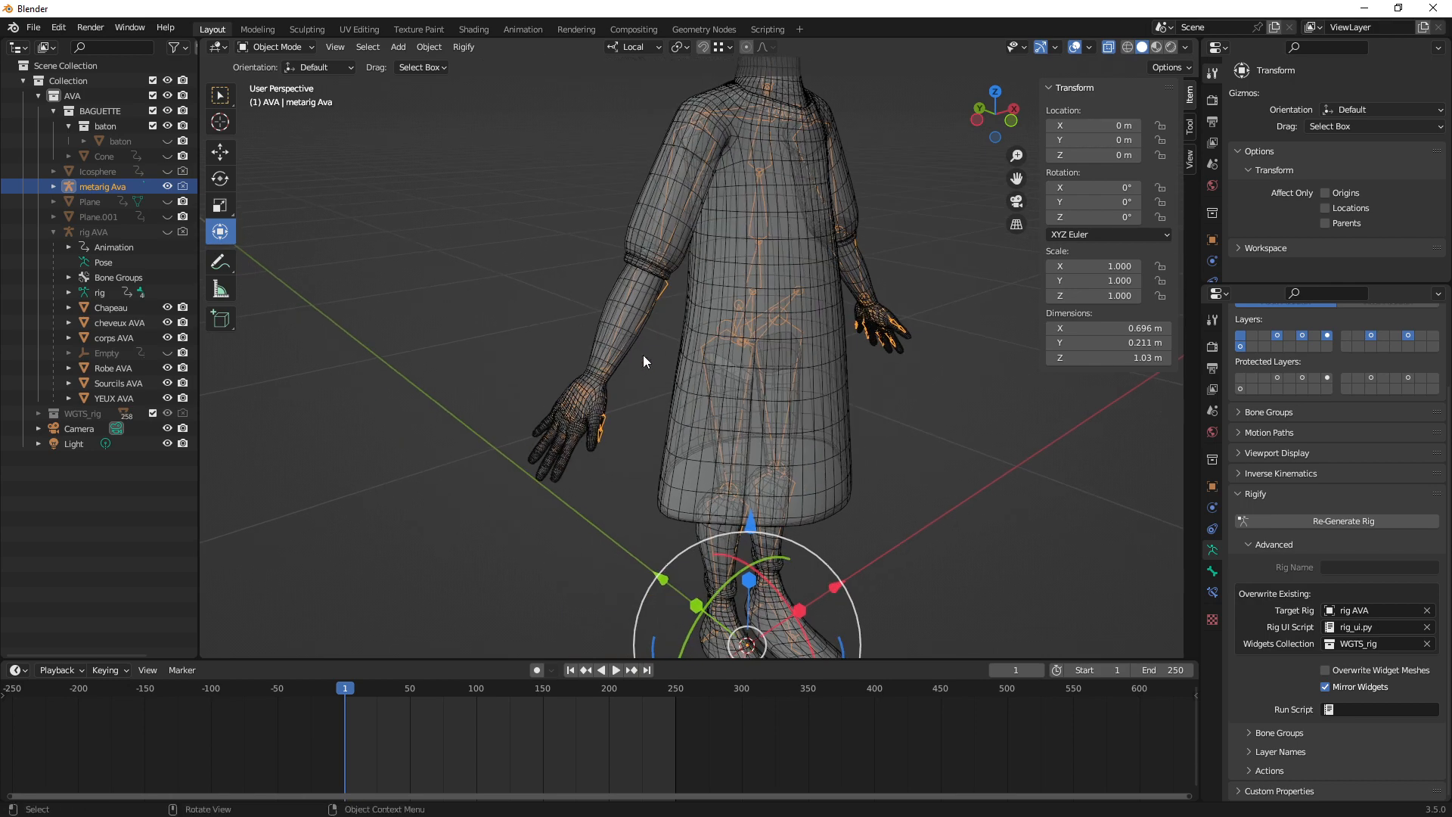
scroll(651, 352, "up", 1)
scroll(663, 346, "up", 2)
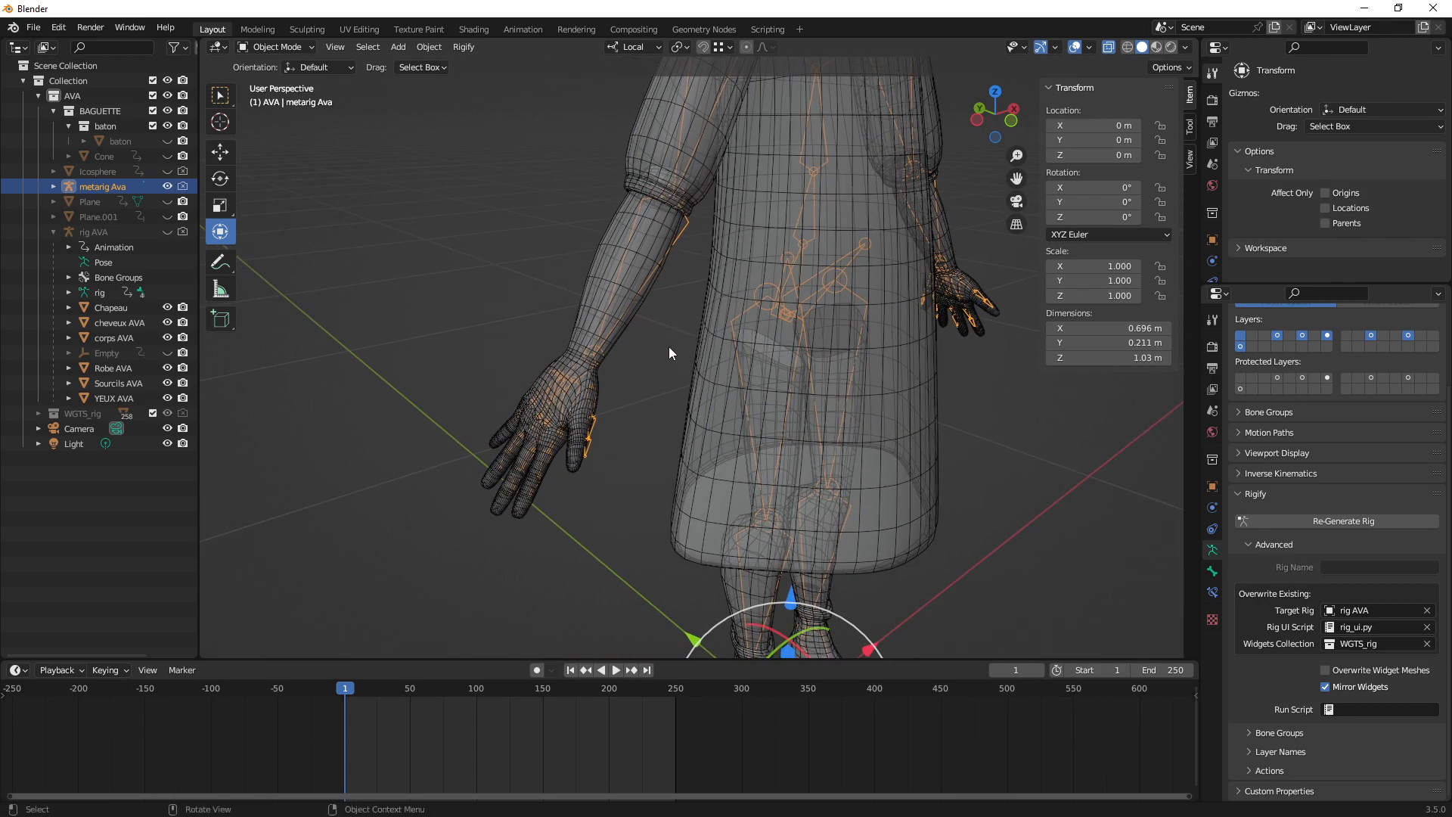
middle_click_drag(657, 351, 622, 369)
scroll(637, 347, "down", 2)
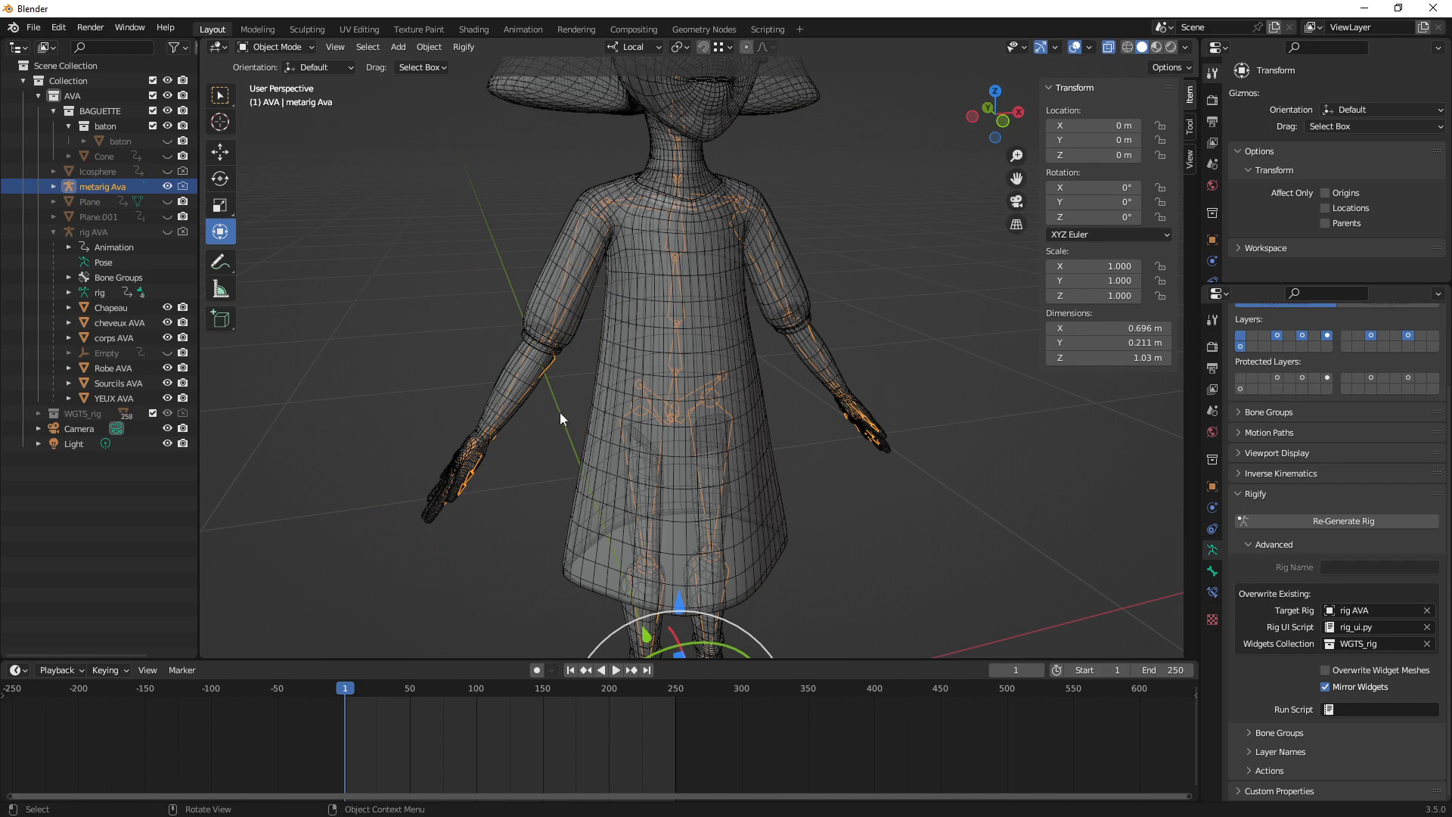
middle_click_drag(559, 411, 710, 331)
scroll(710, 332, "up", 5)
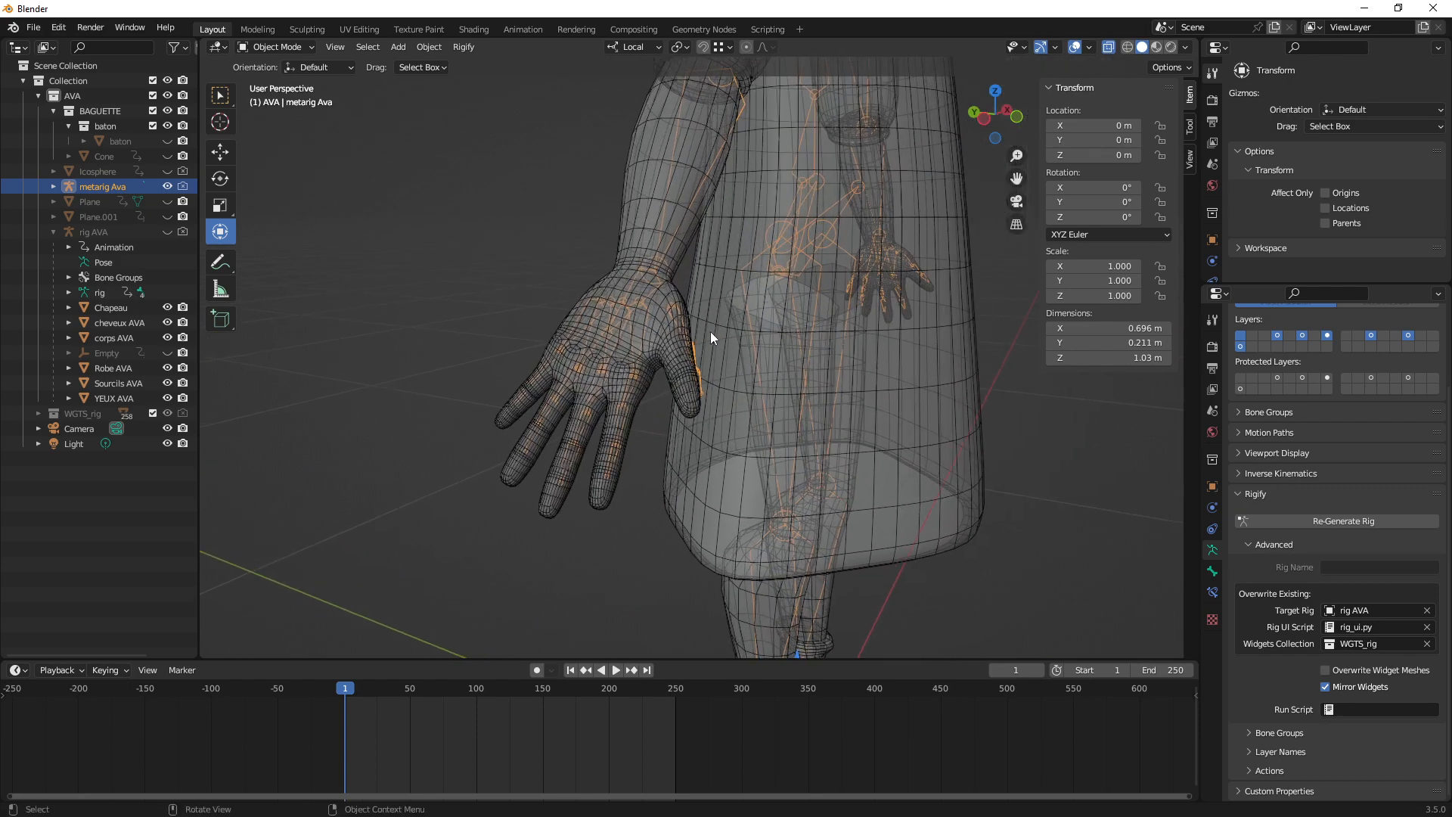
scroll(532, 451, "down", 5)
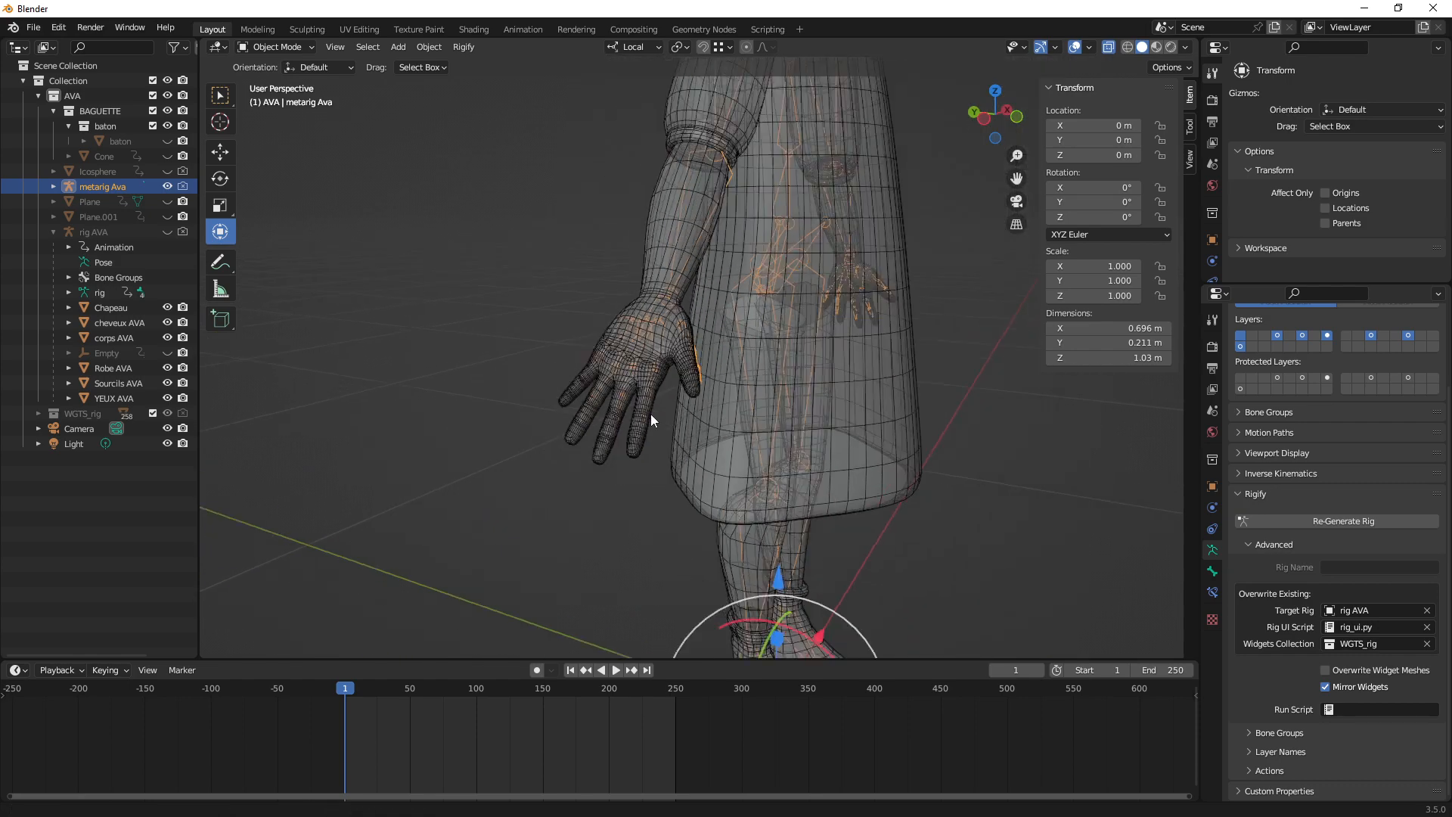
middle_click_drag(650, 414, 650, 334)
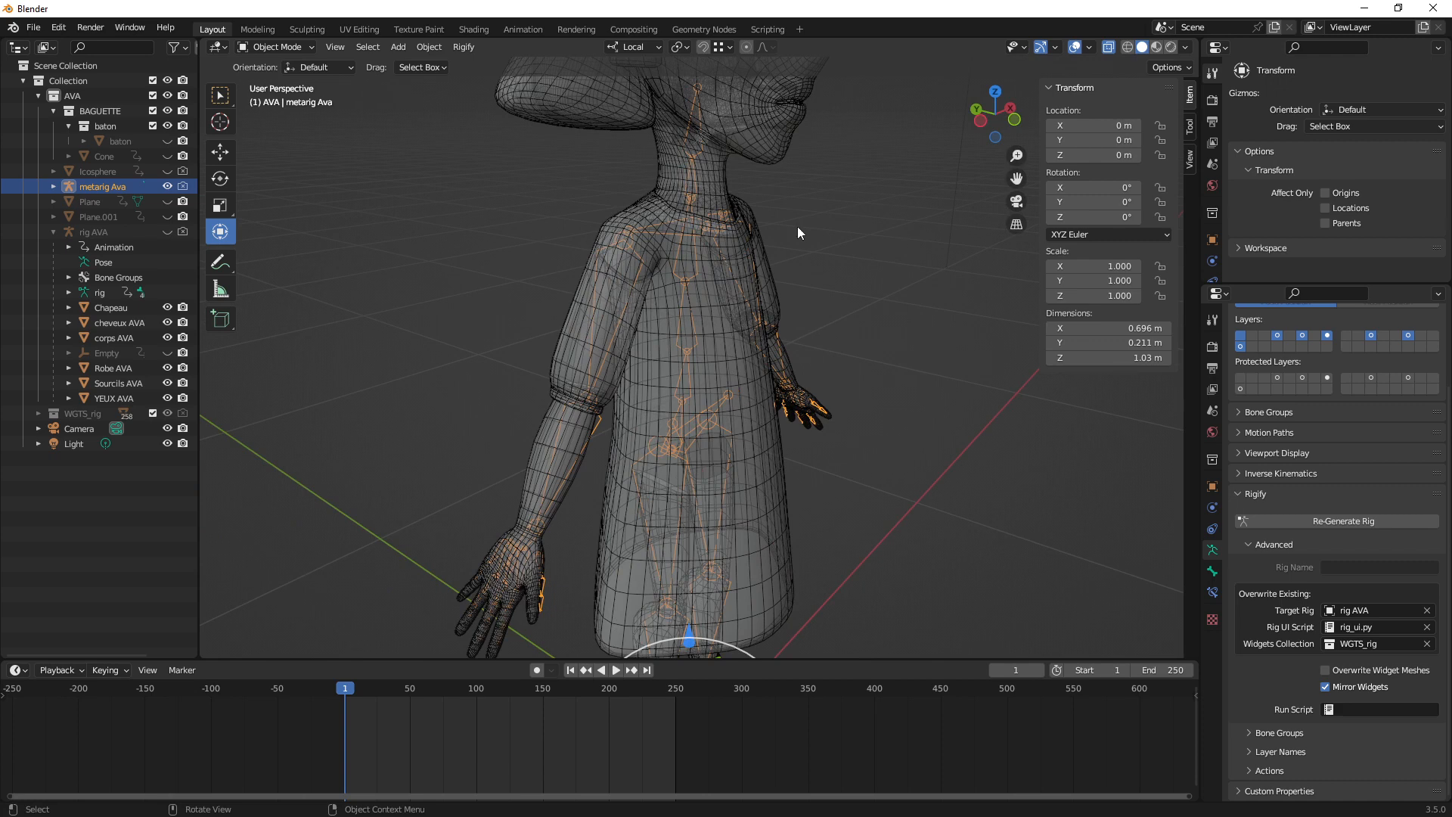
Set the metarig Ava armature's viewport display to In Front and turn off X-ray for the meshes
key("alt+z")
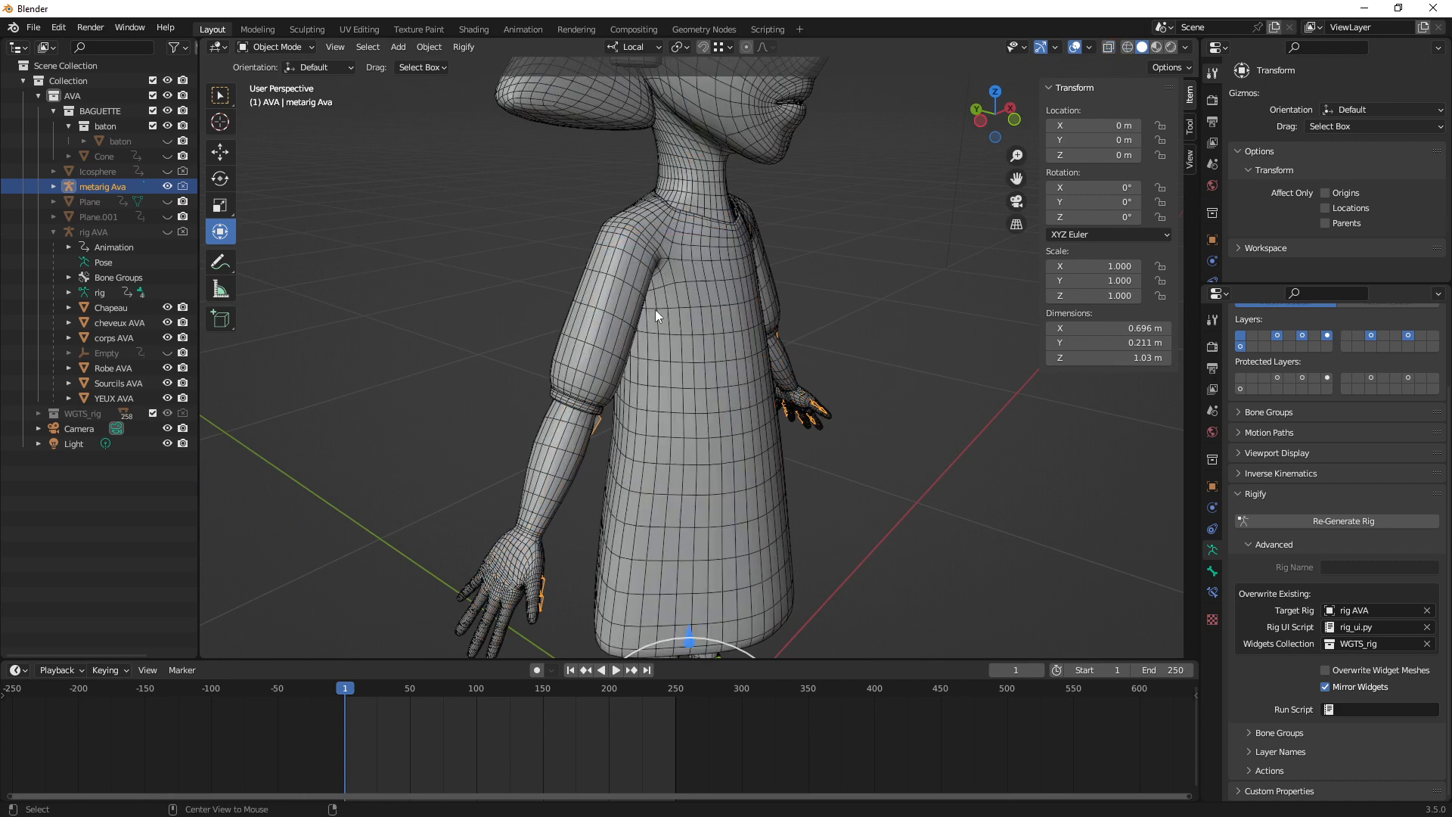
key("alt+z")
left_click(687, 276)
left_click(688, 280)
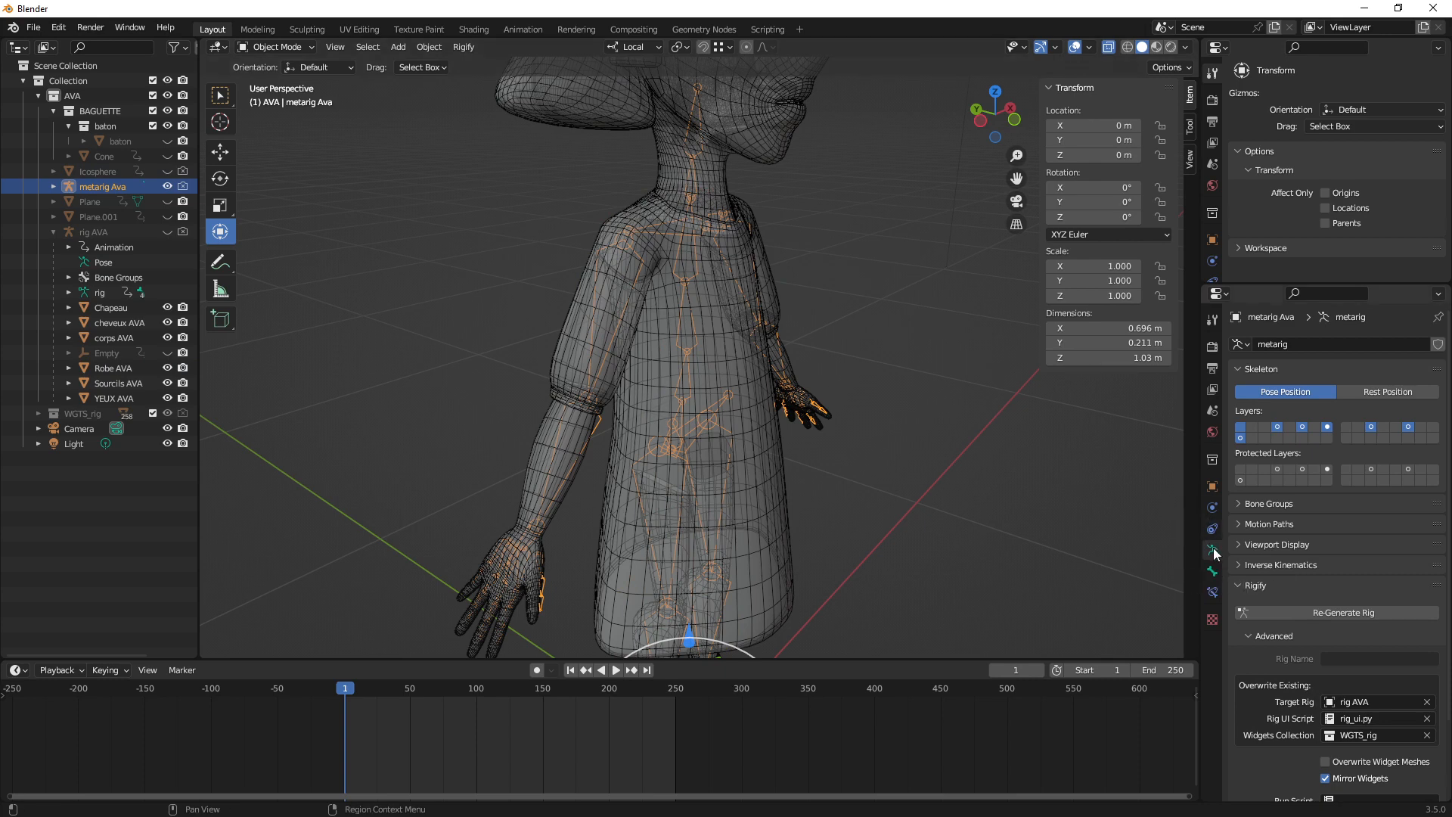
left_click(1249, 545)
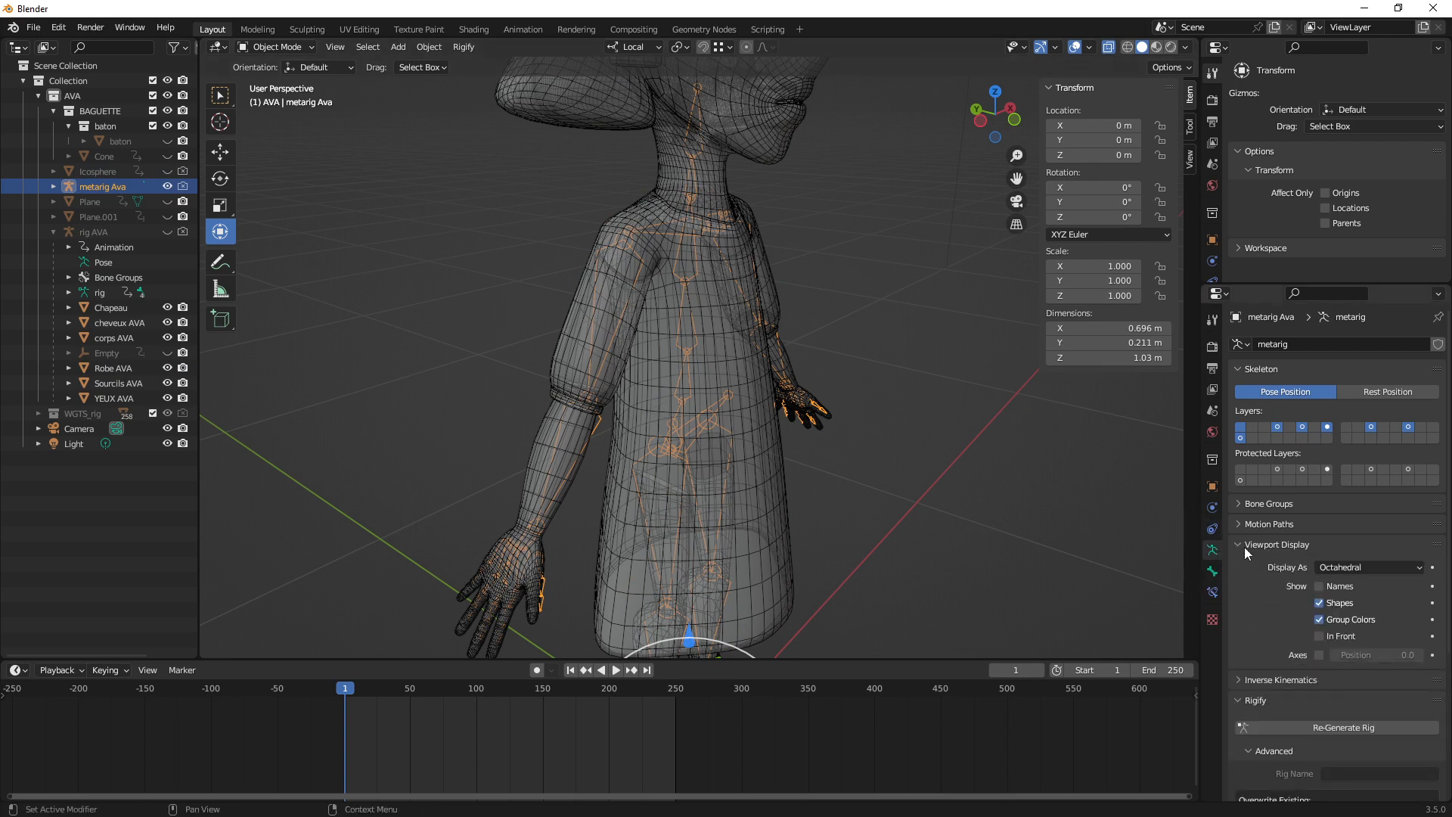
scroll(1337, 593, "down", 1)
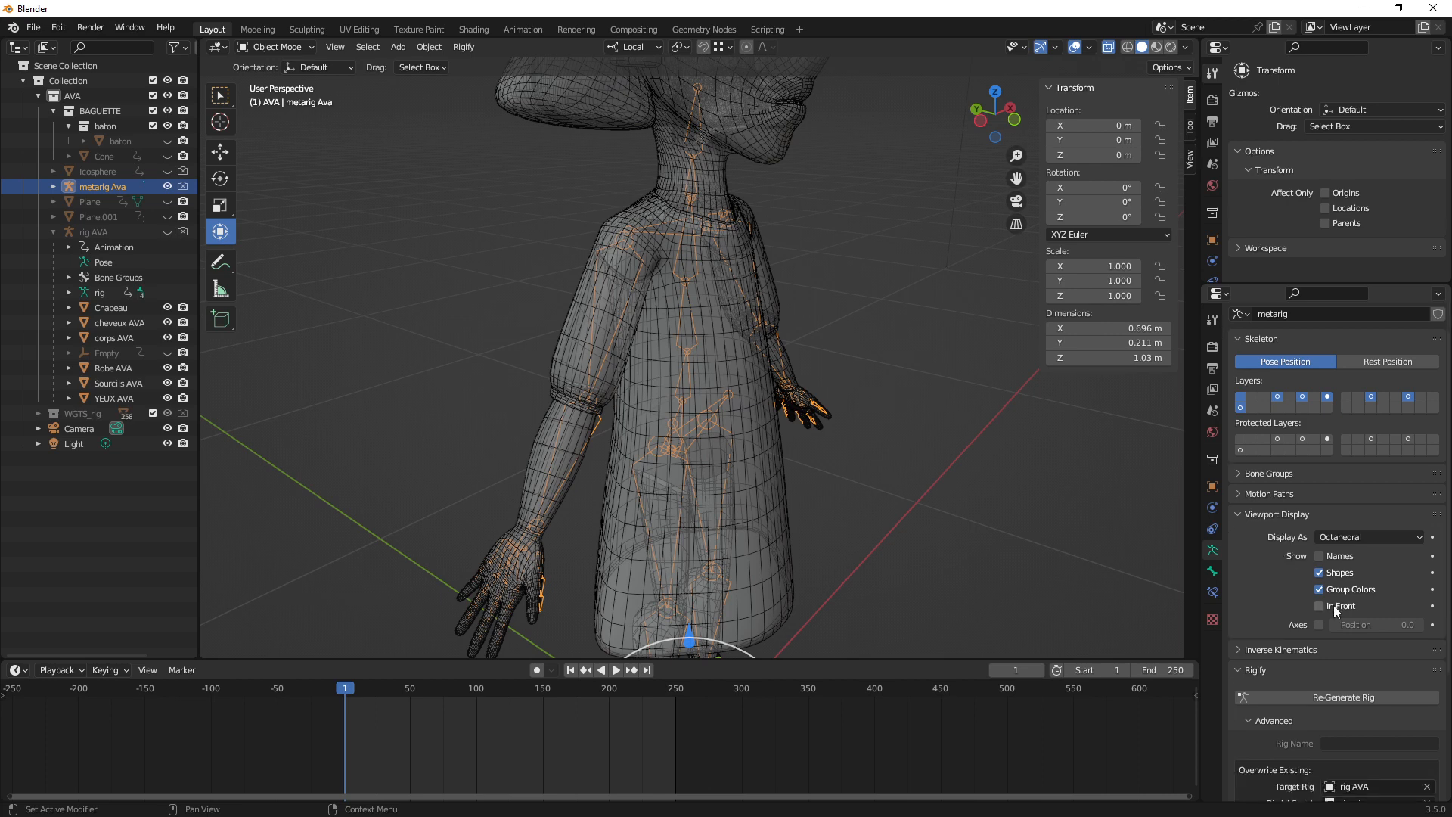
left_click(1320, 606)
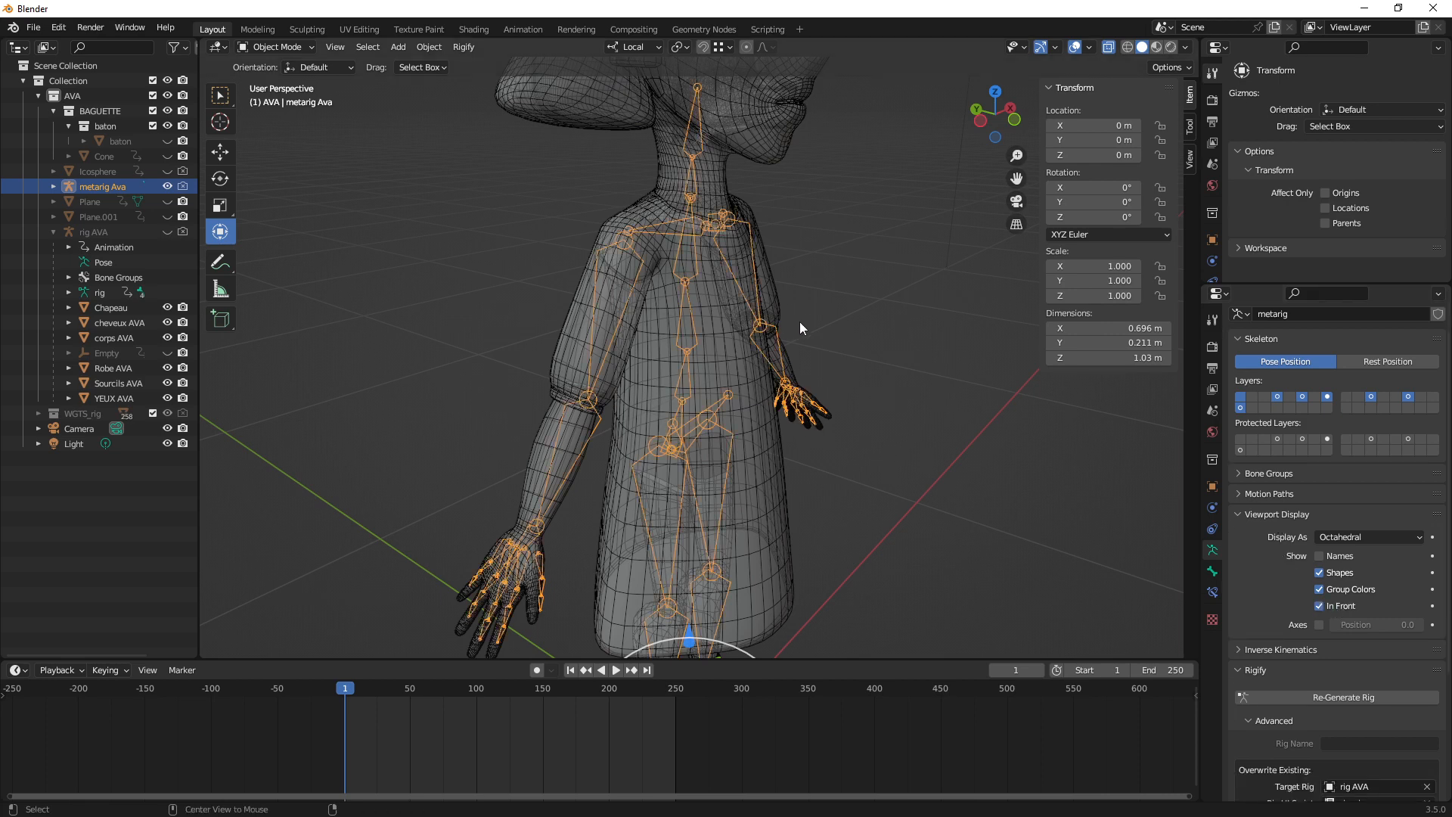
key("alt+z")
Put metarig Ava into Edit Mode and select the right upper arm bone
mouse_move(751, 366)
middle_mouse_down()
mouse_move(788, 395)
mouse_move(643, 369)
mouse_move(682, 377)
mouse_move(738, 344)
mouse_move(715, 376)
mouse_move(738, 375)
middle_mouse_up()
scroll(726, 363, "up", 5)
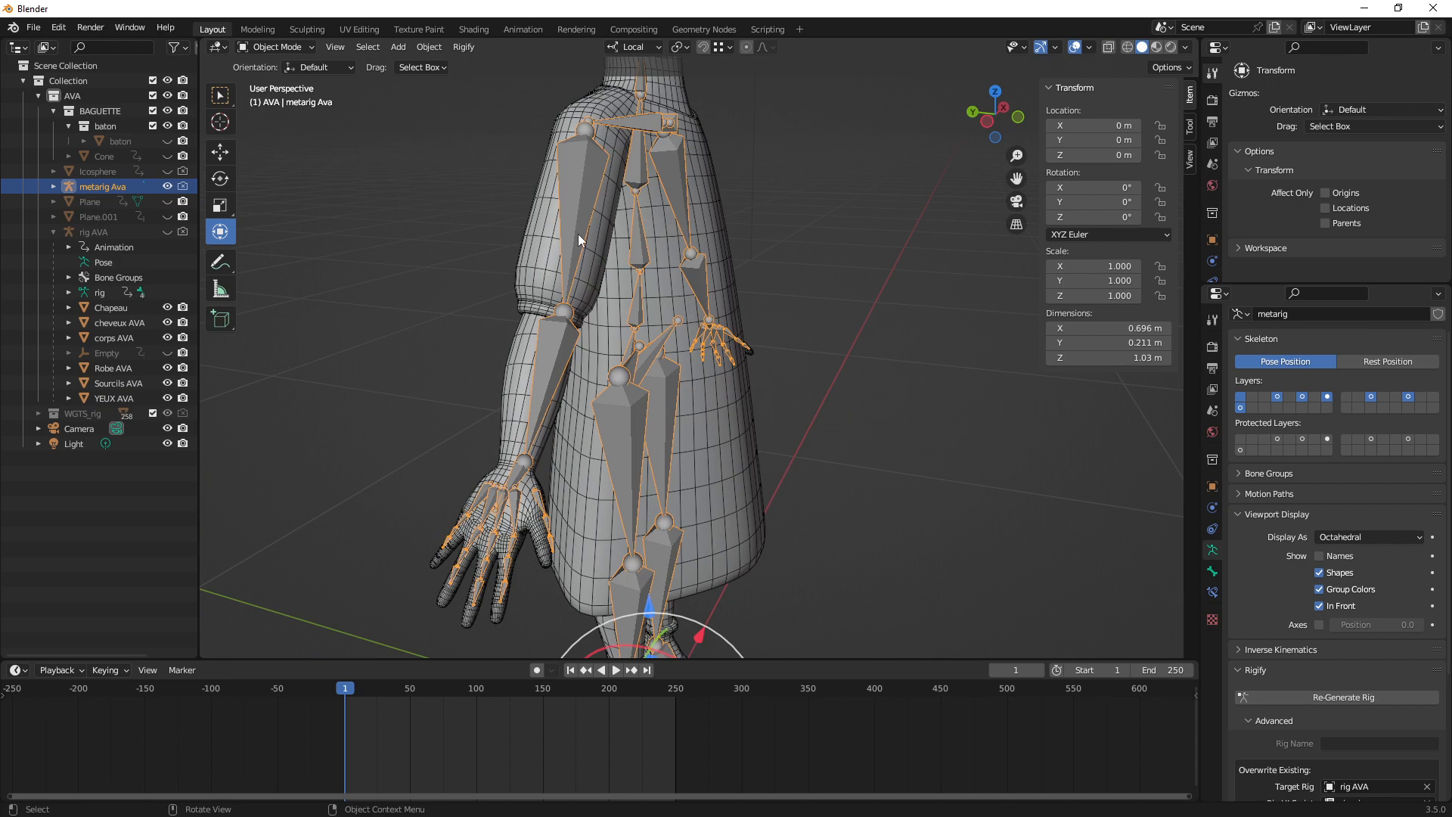
middle_click_drag(728, 327, 870, 296)
key("Tab")
left_click(581, 274)
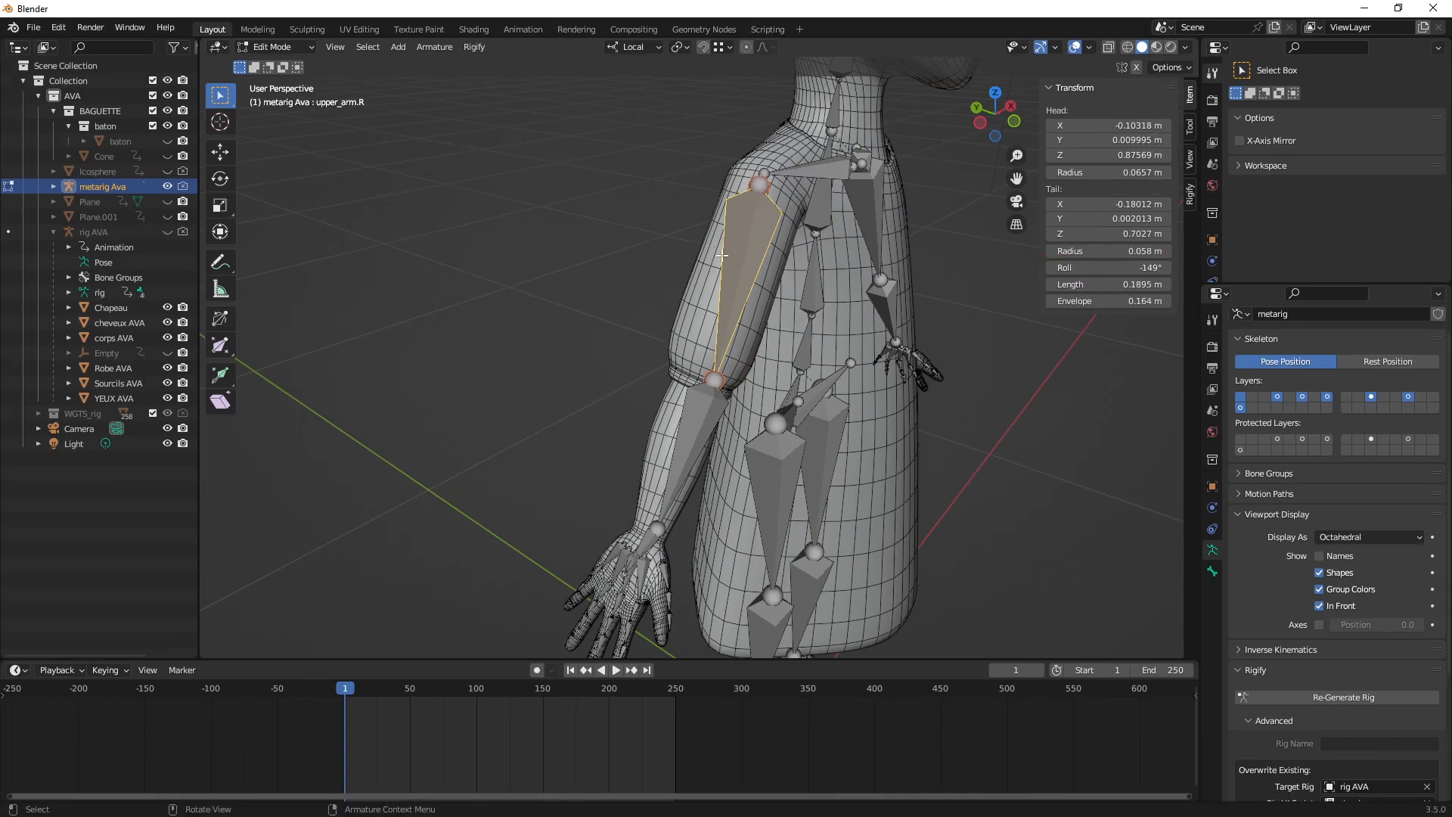
scroll(255, 357, "up", 3)
Show the Transform gizmo with the orientation set to Normal and the pivot point set to Active Element
left_click(220, 231)
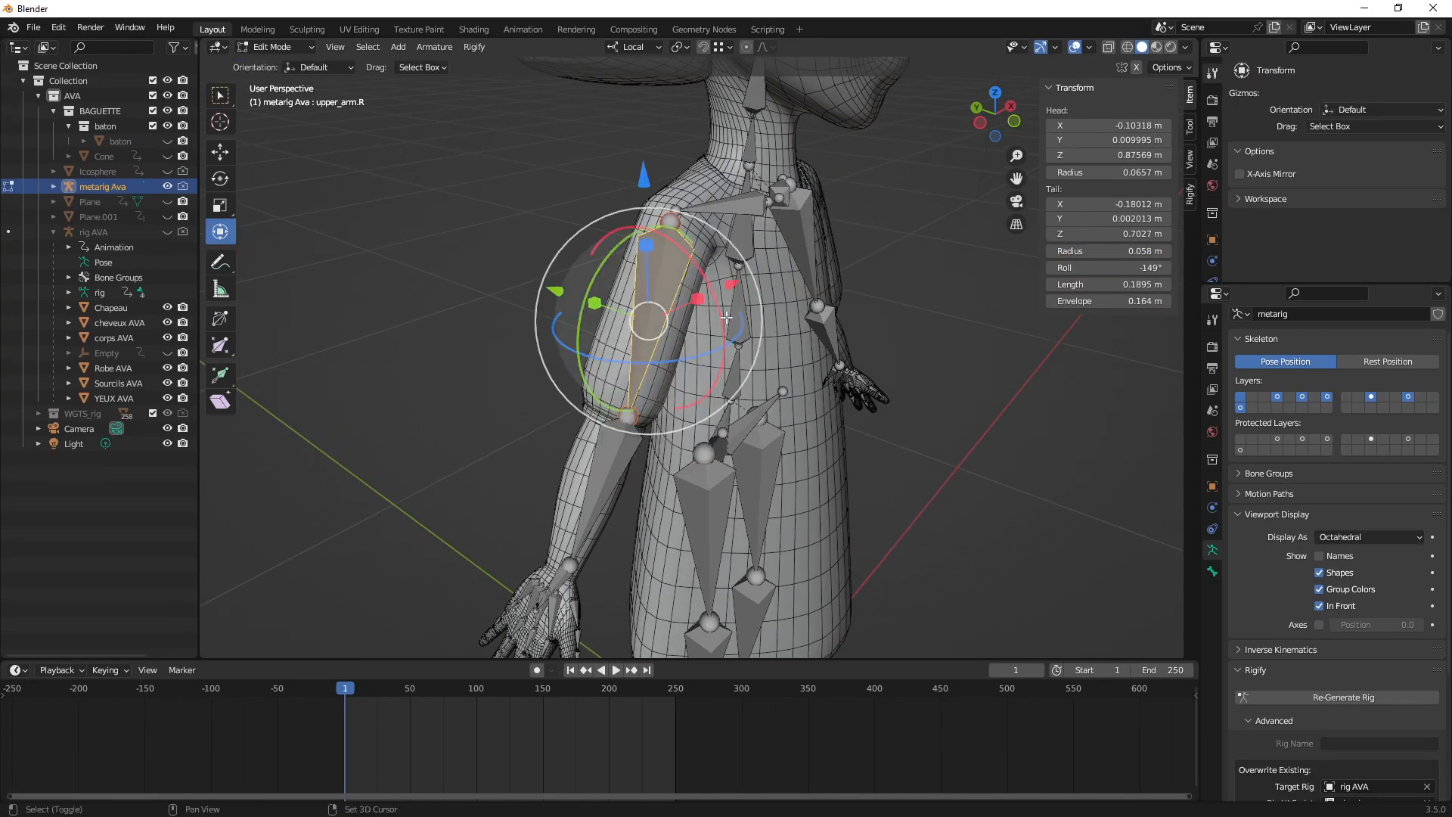
middle_click_drag(660, 307, 677, 336)
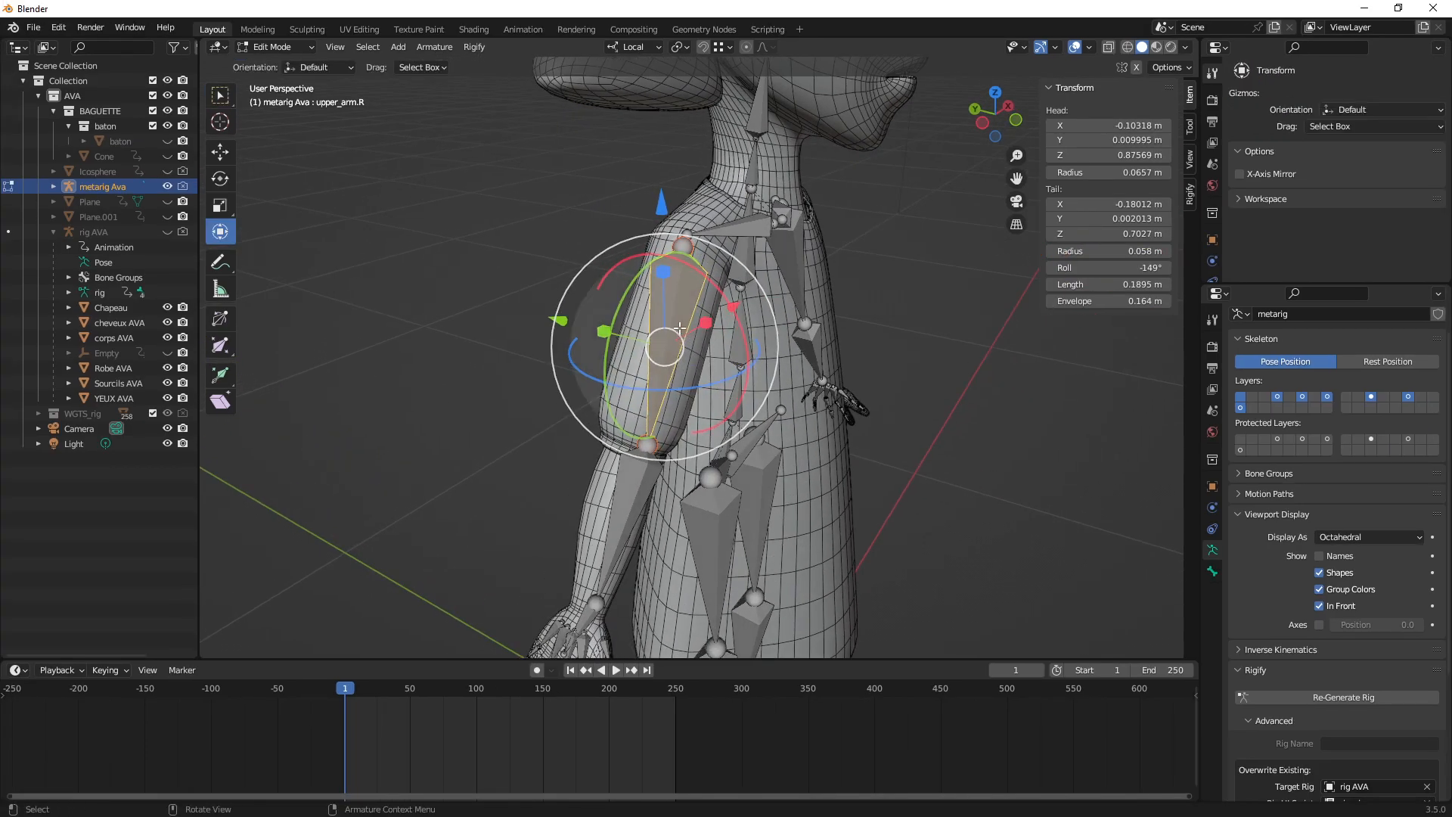
key("comma")
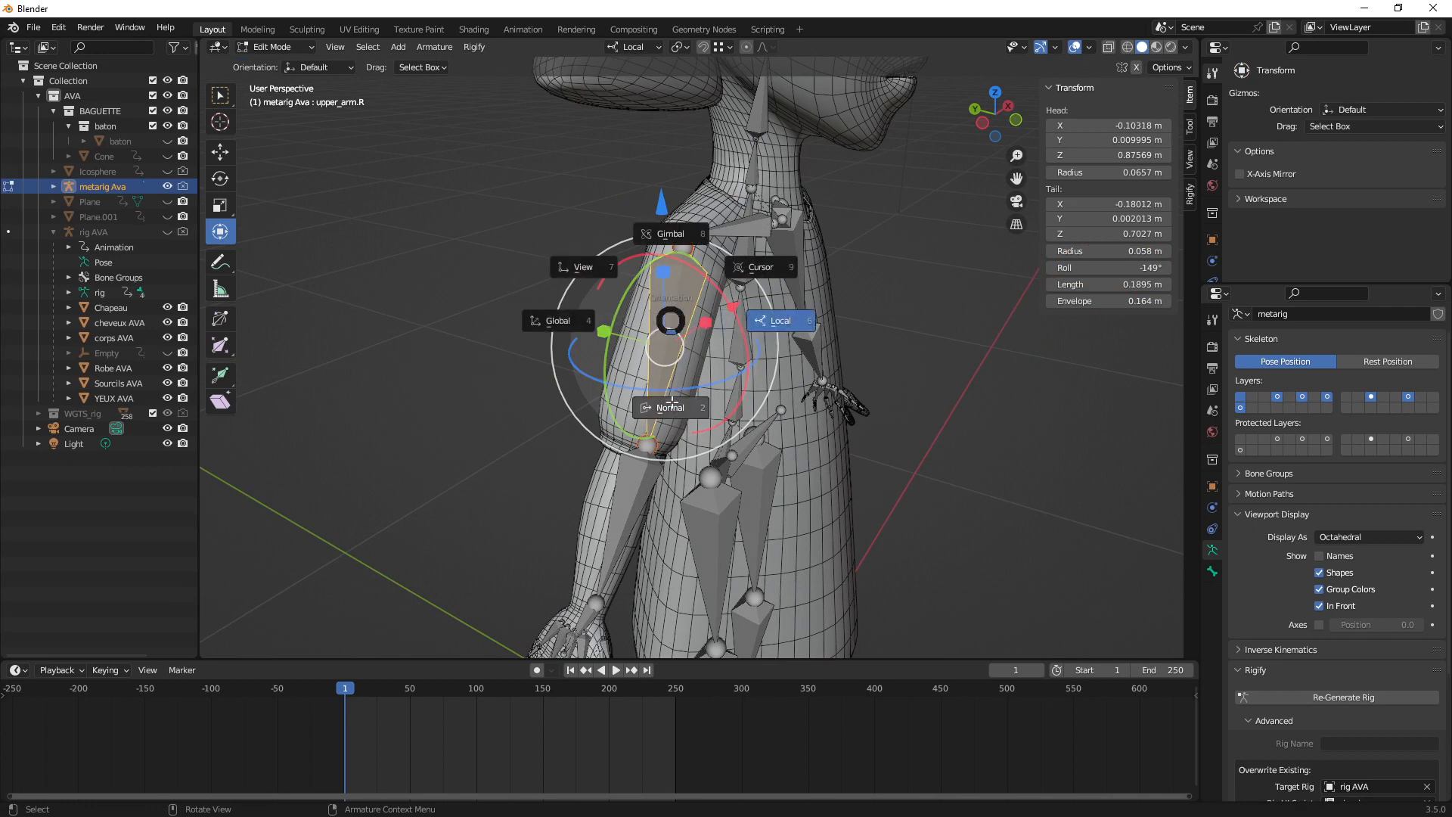
left_click(672, 404)
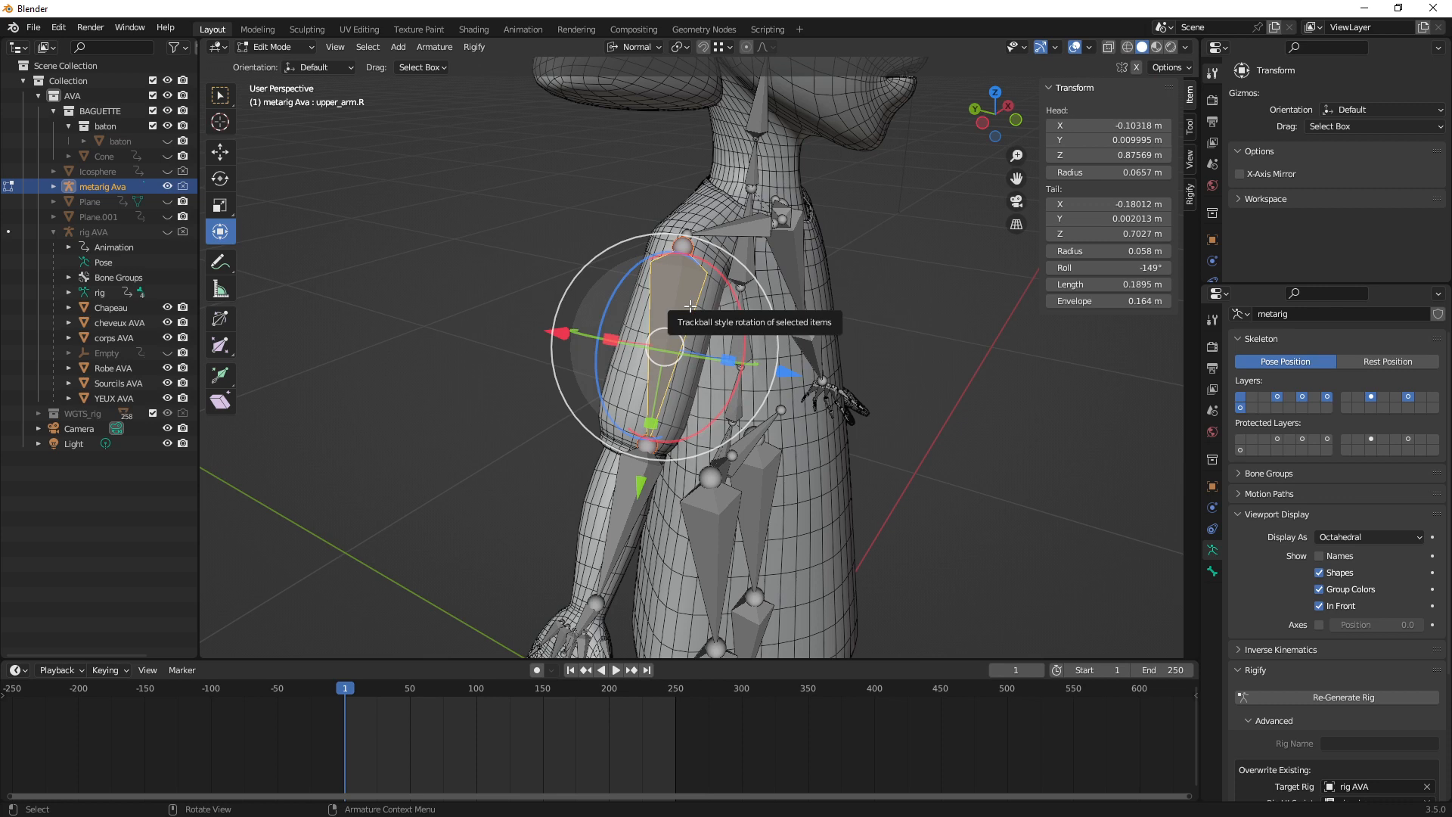
key("period")
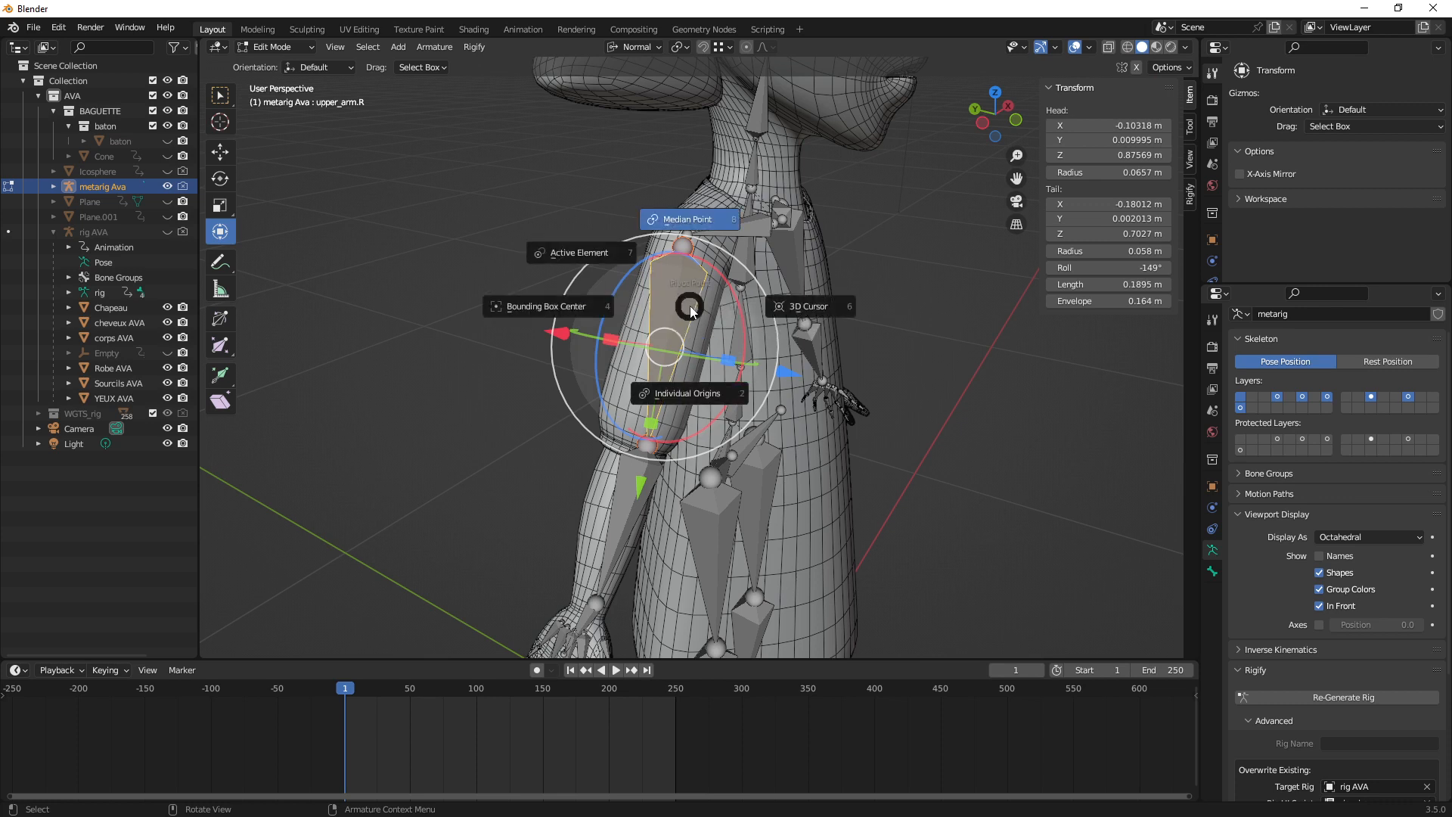
left_click(579, 253)
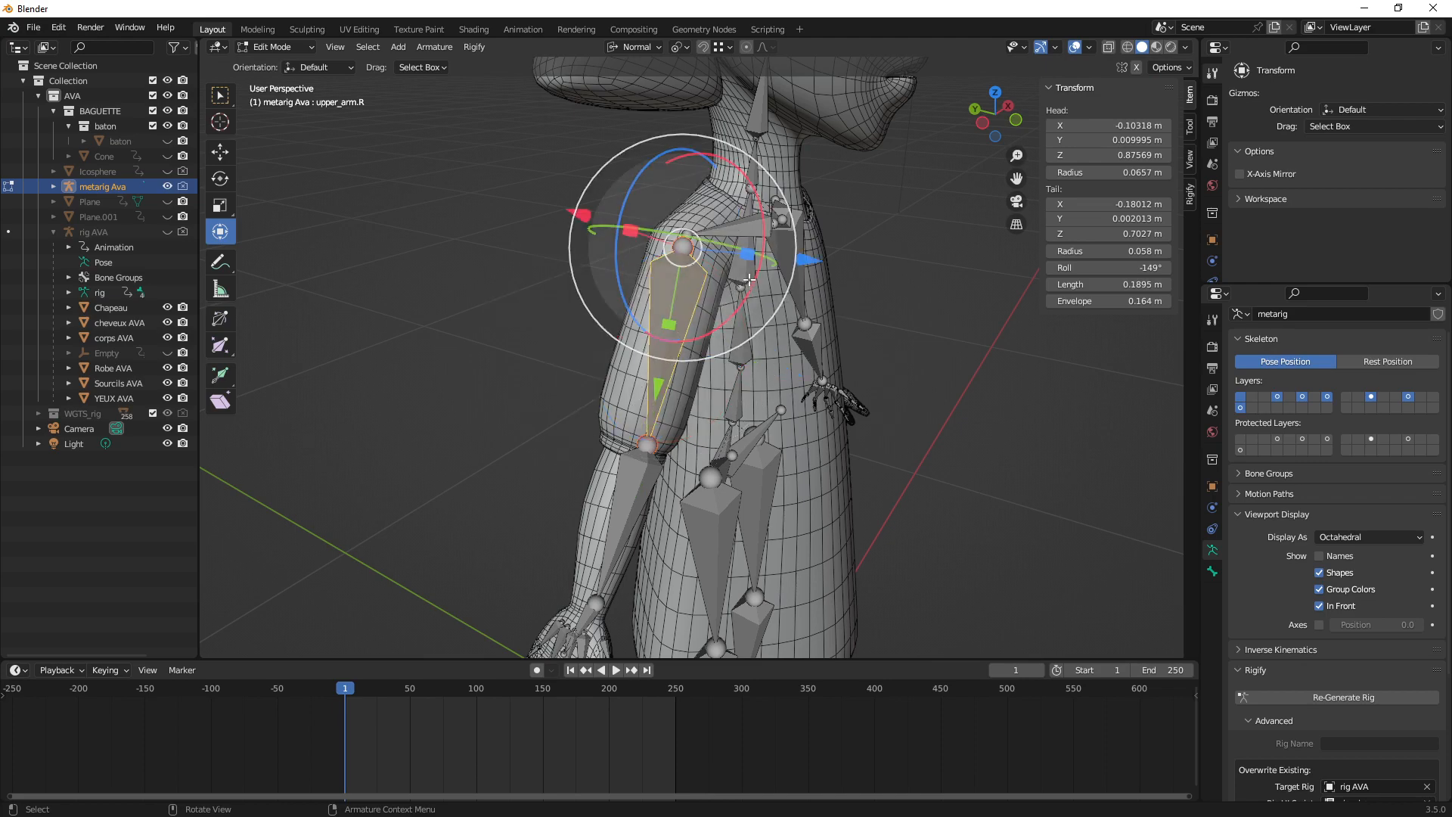
Examine the axis orientation of the right upper arm and hand bones from several angles
mouse_move(749, 280)
middle_mouse_down()
mouse_move(787, 284)
mouse_move(742, 295)
middle_mouse_up()
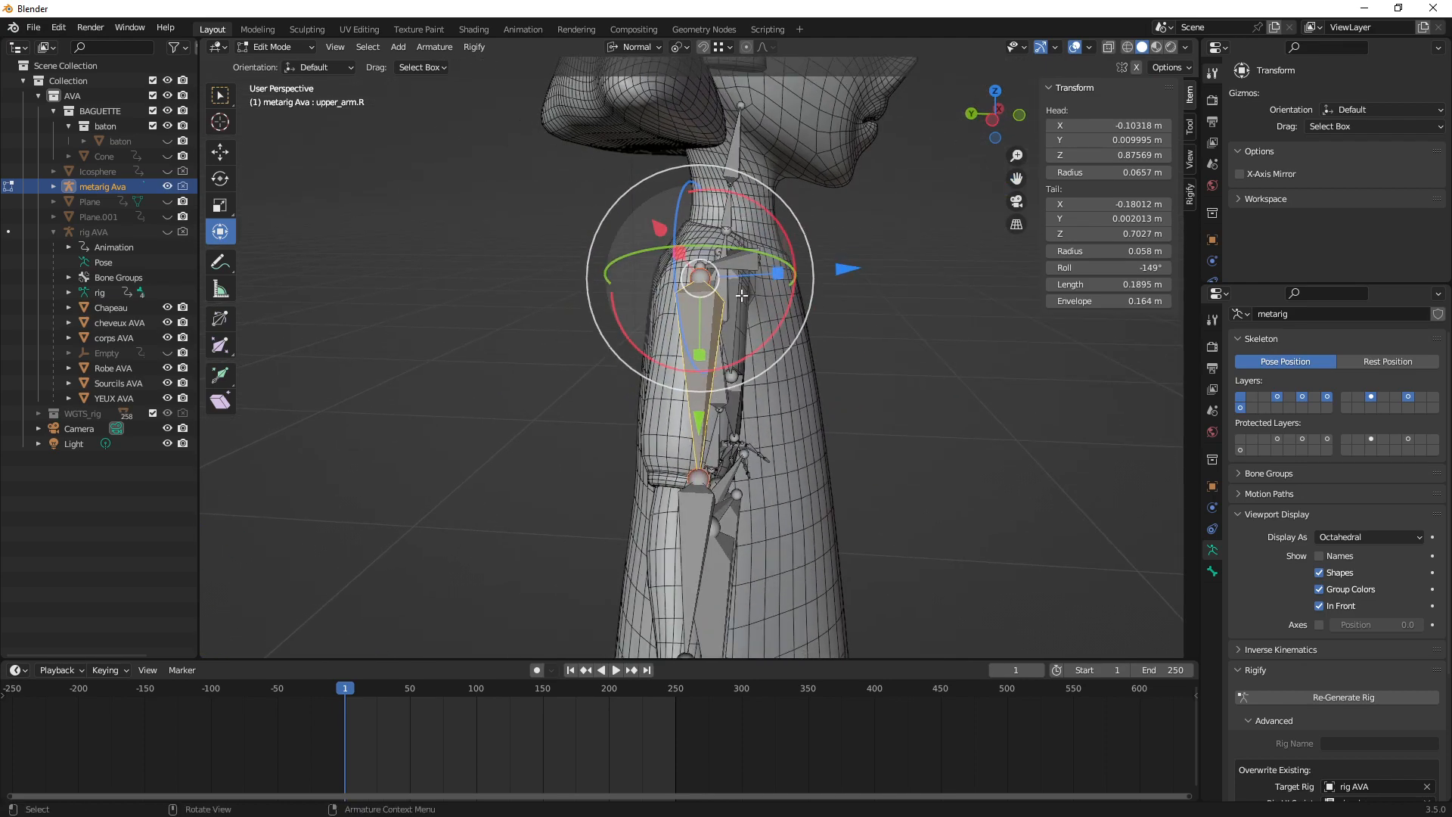
scroll(742, 295, "up", 3)
middle_click_drag(711, 240, 688, 412, "shift")
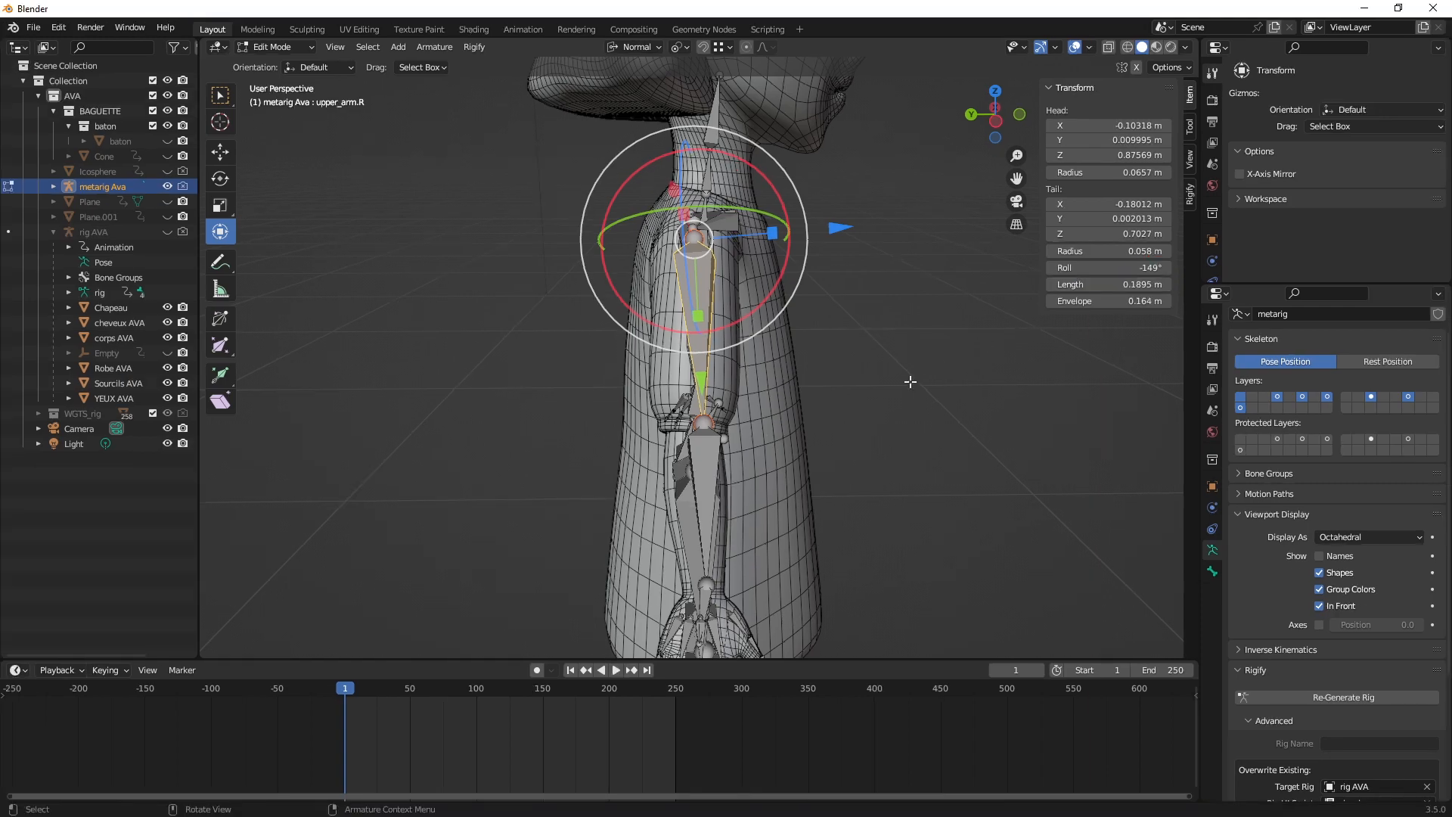
middle_click_drag(911, 381, 911, 255, "shift")
left_click(705, 459)
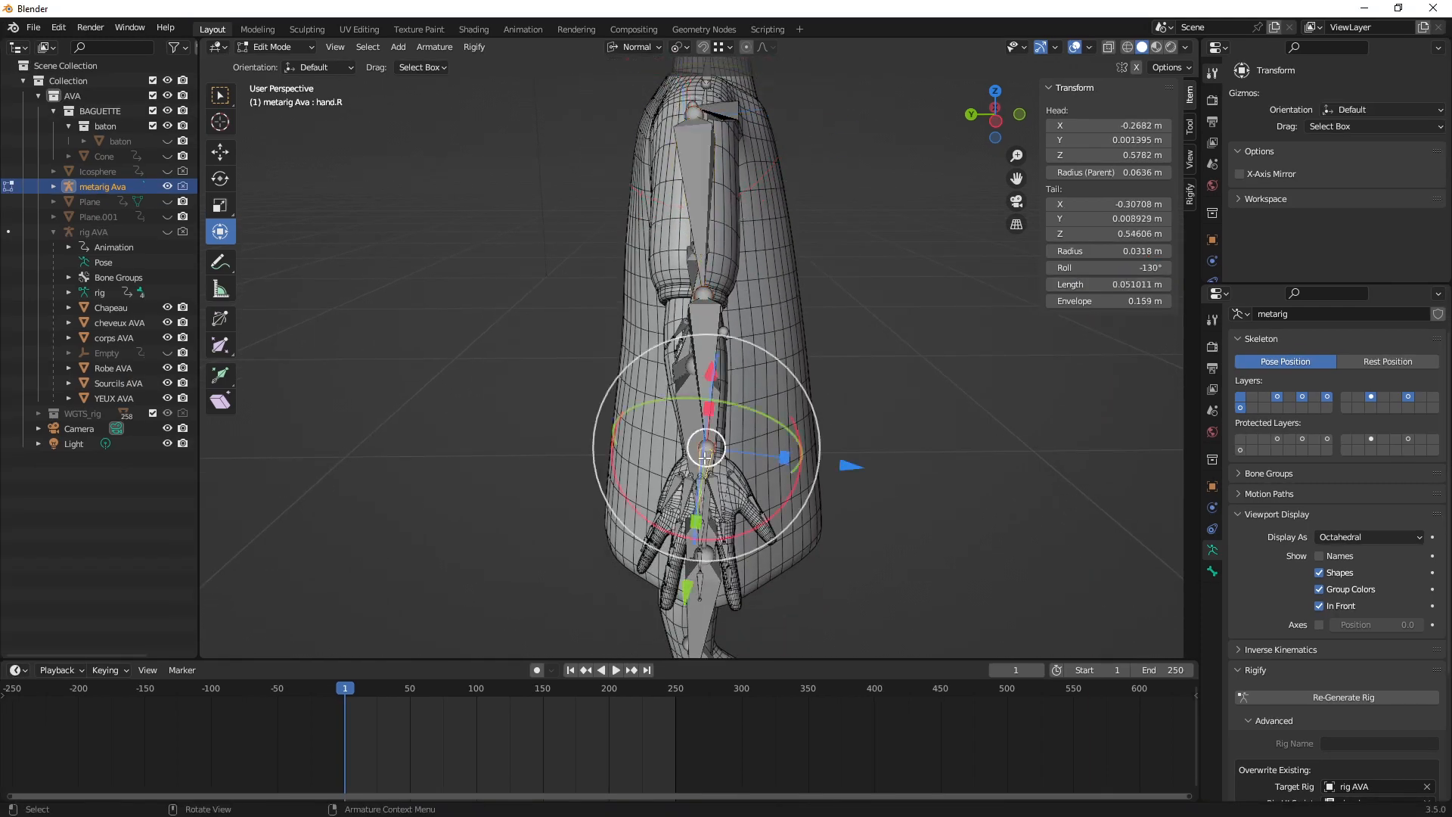
middle_click_drag(705, 458, 744, 418)
scroll(730, 393, "up", 4)
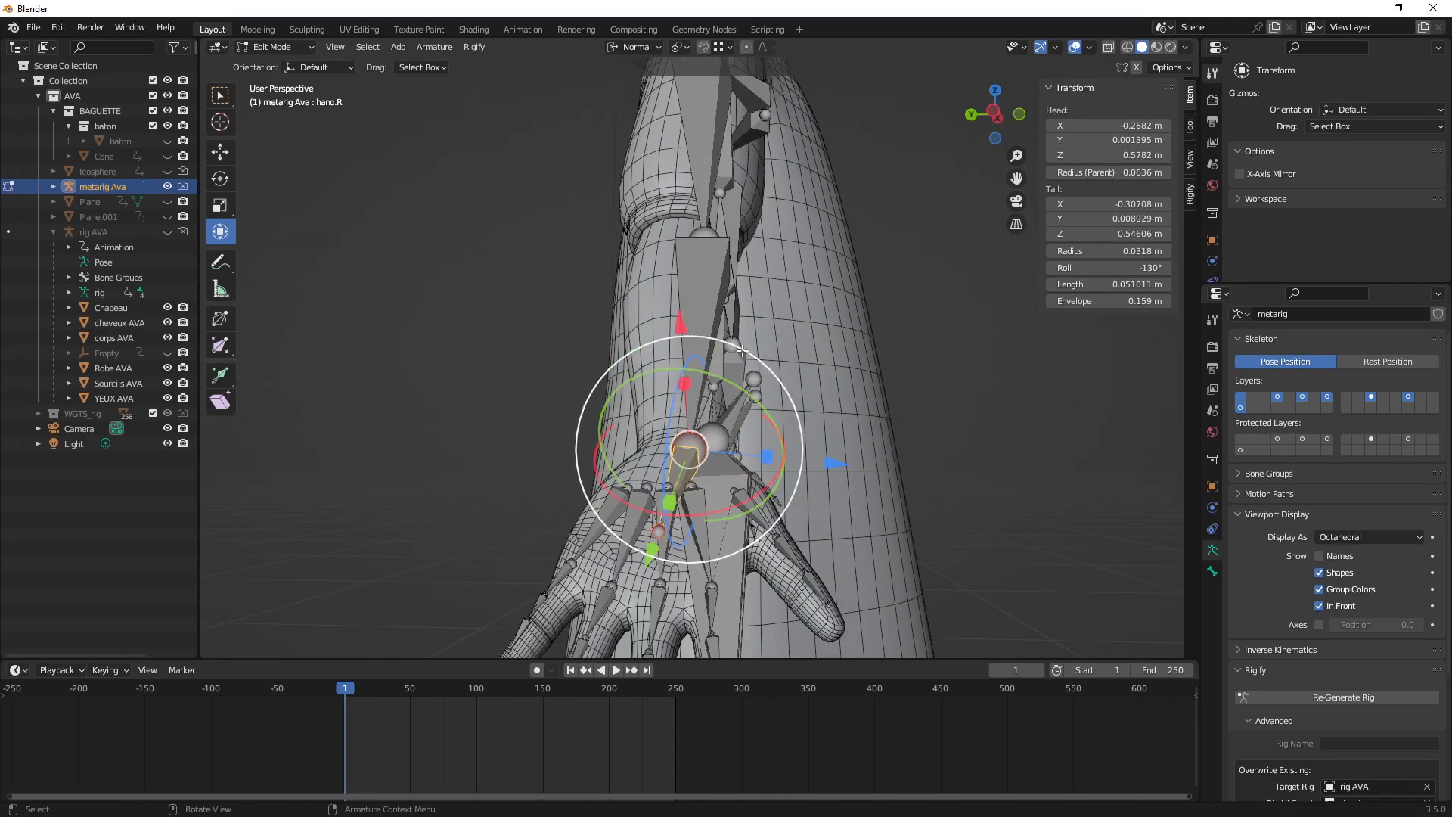
middle_click_drag(704, 462, 698, 327, "shift")
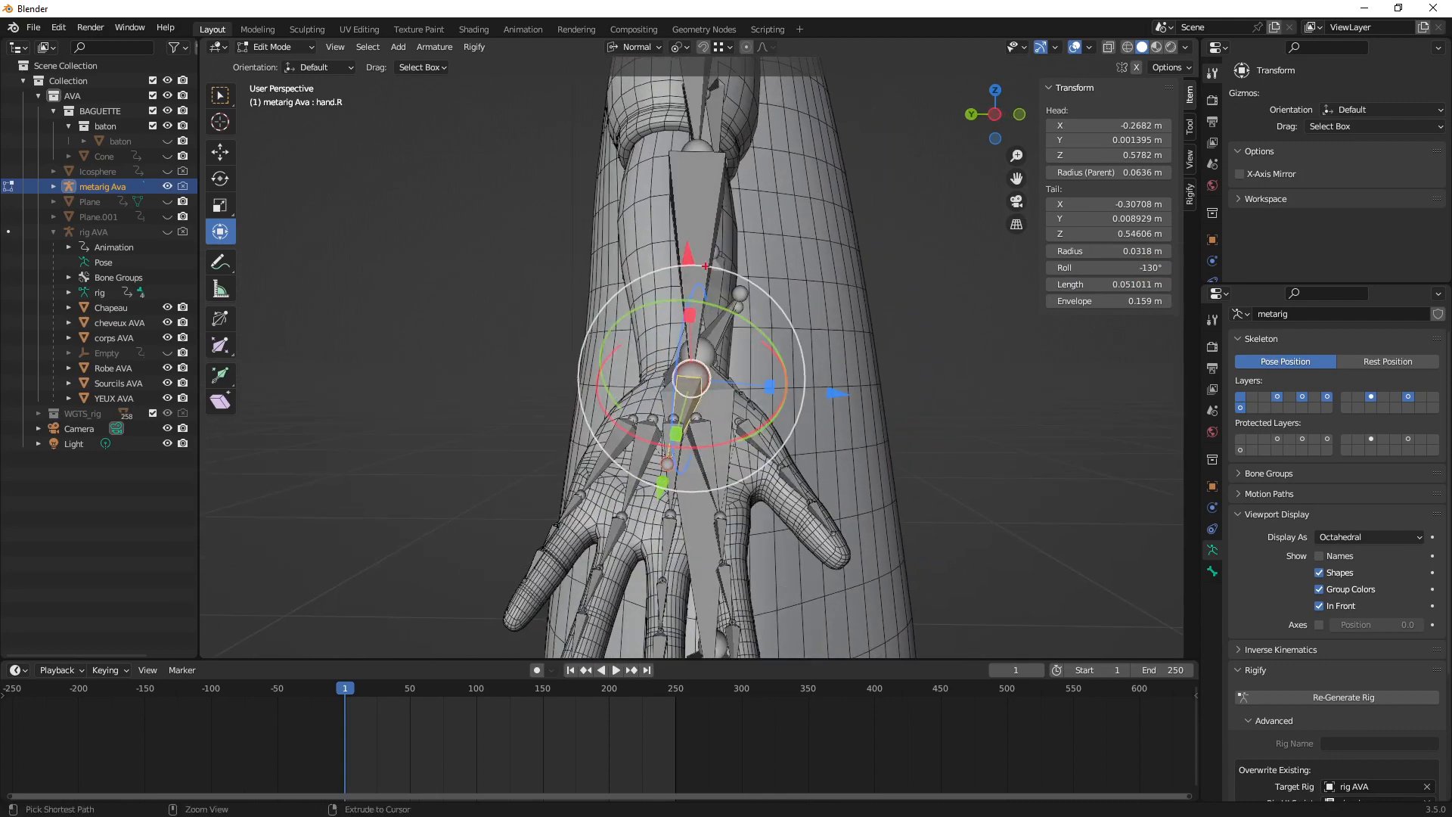
mouse_move(721, 436)
middle_mouse_down()
mouse_move(690, 424)
mouse_move(707, 433)
middle_mouse_up()
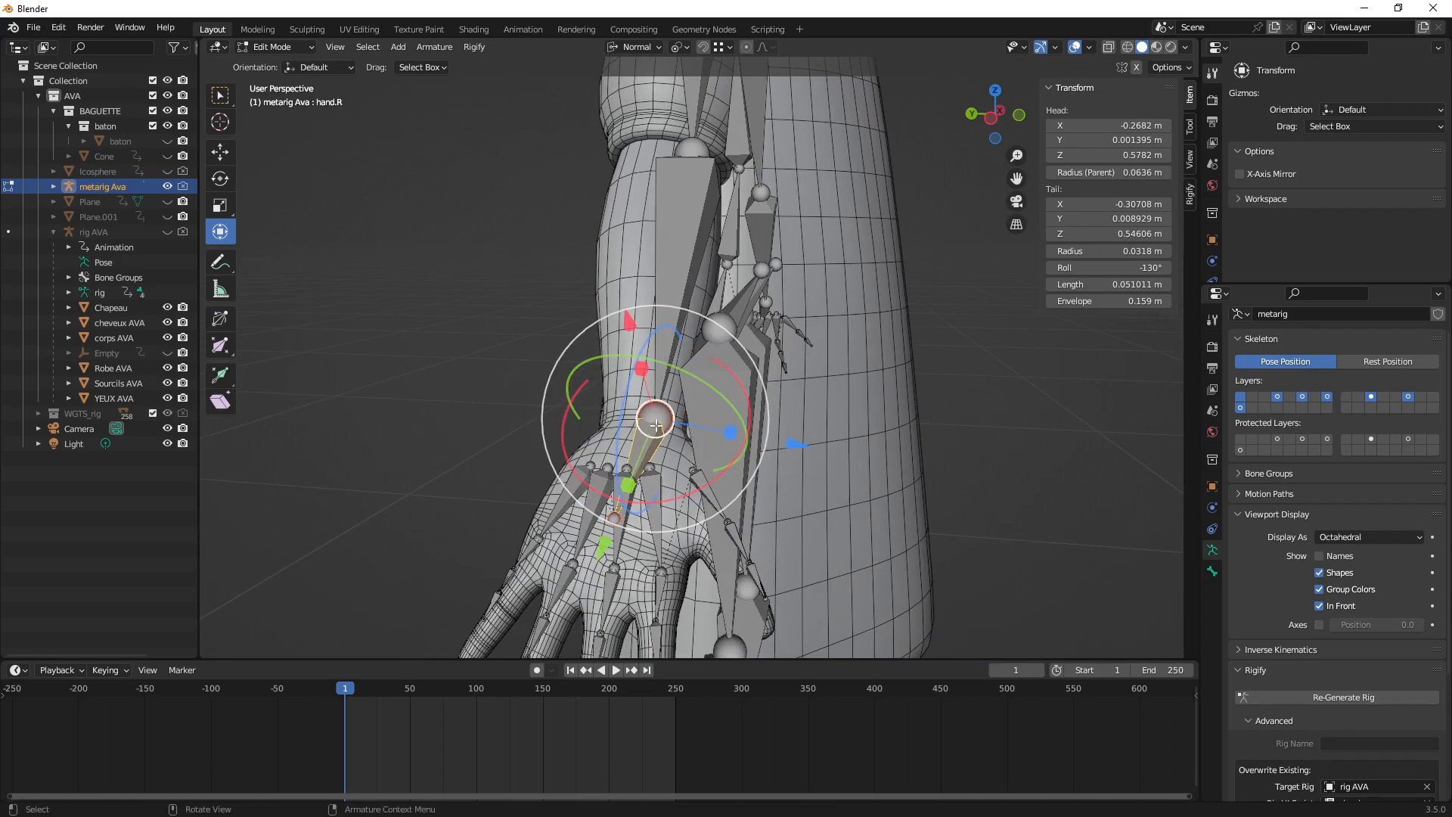
mouse_move(726, 418)
middle_mouse_down()
mouse_move(755, 378)
mouse_move(706, 410)
mouse_move(723, 261)
mouse_move(714, 431)
middle_mouse_up()
left_click(726, 239)
Select the right hand, forearm and upper arm bones together and try rotating them about the active bone's Z axis
left_click(666, 490)
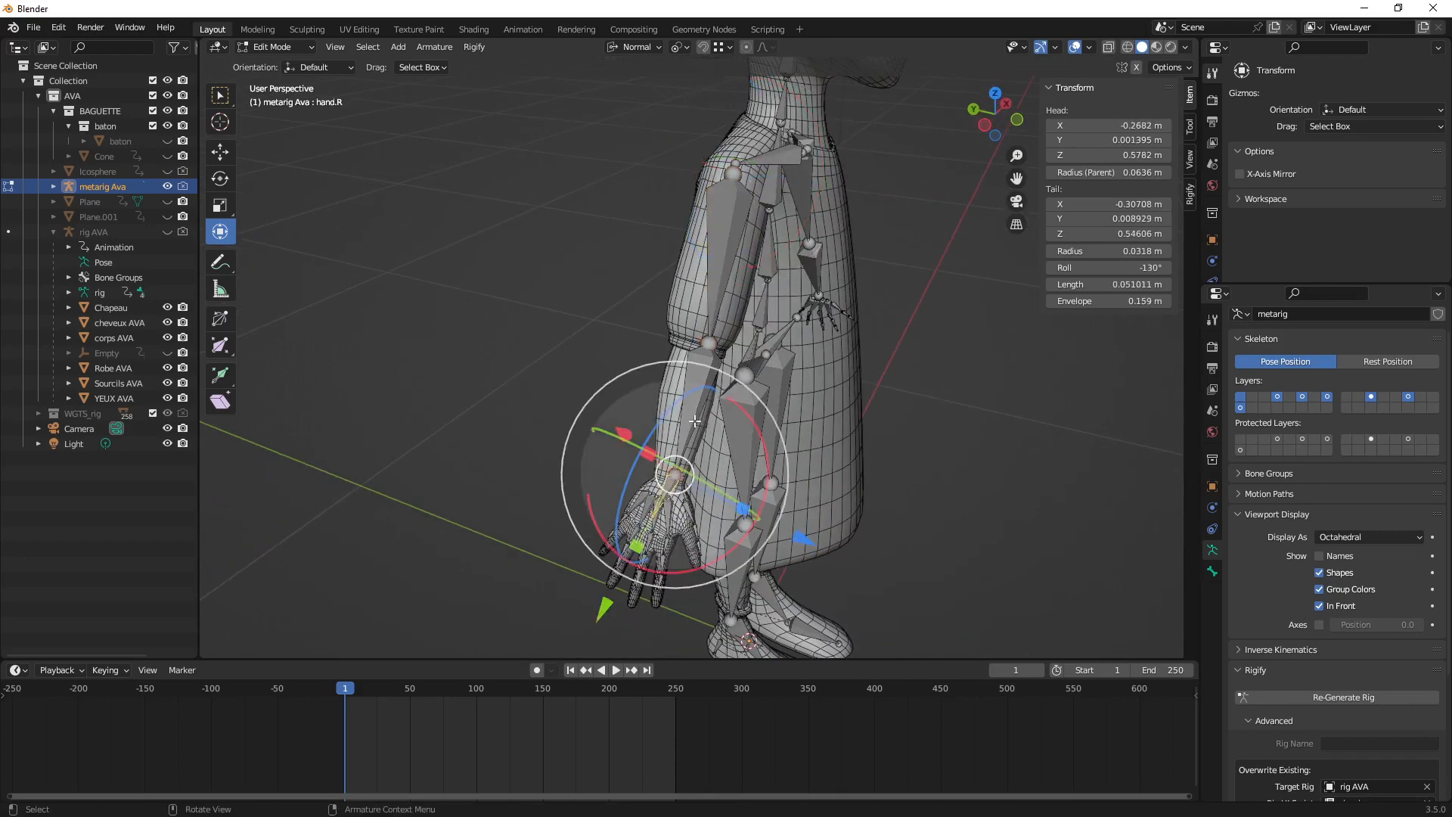
left_click(691, 401, "shift")
left_click(721, 282, "shift")
middle_click_drag(769, 371, 708, 438)
left_click(690, 459)
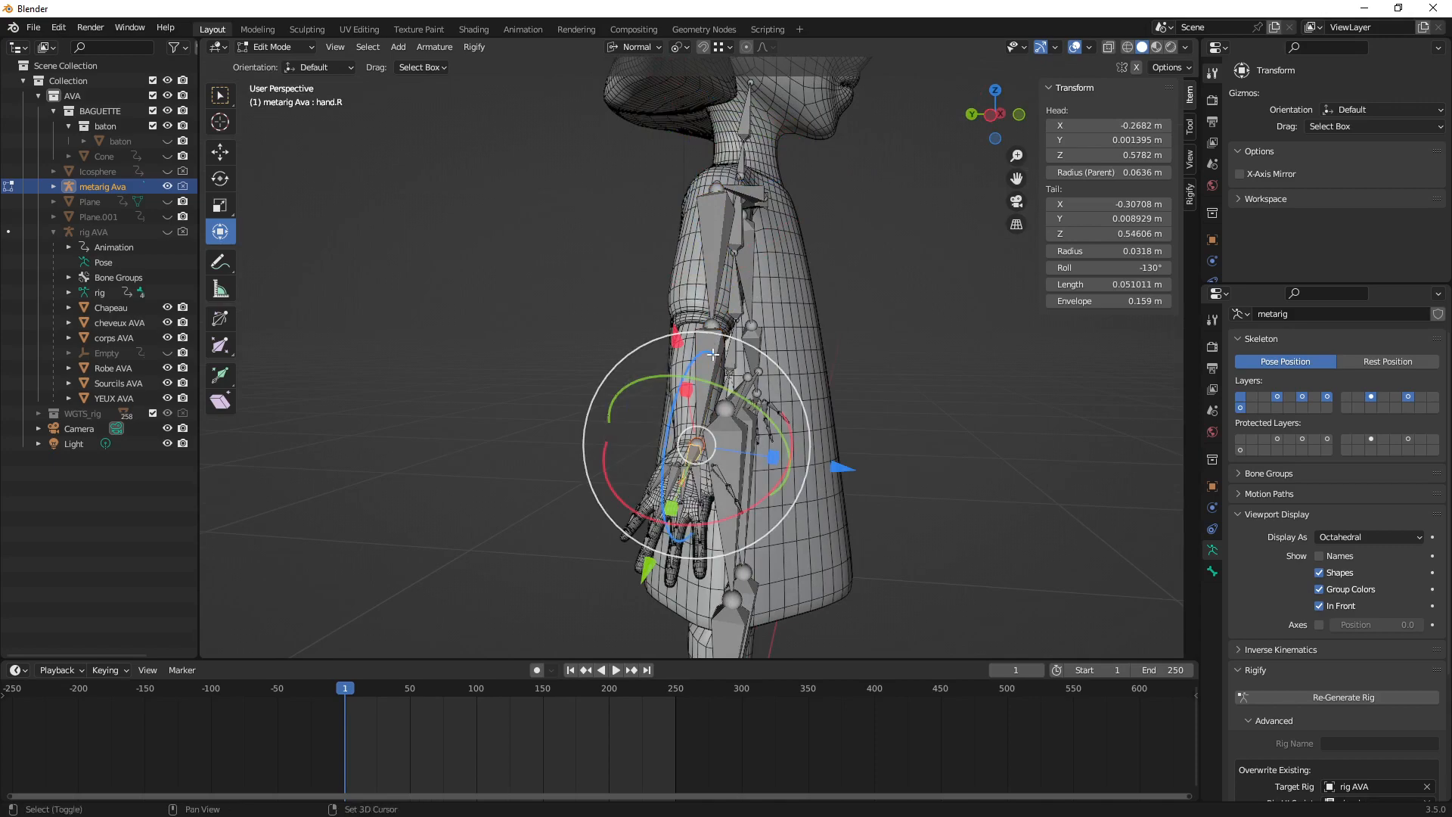
left_click(707, 378, "shift")
left_click(714, 246, "shift")
middle_click_drag(713, 246, 696, 349)
left_click_drag(618, 261, 641, 281)
key("ctrl+z")
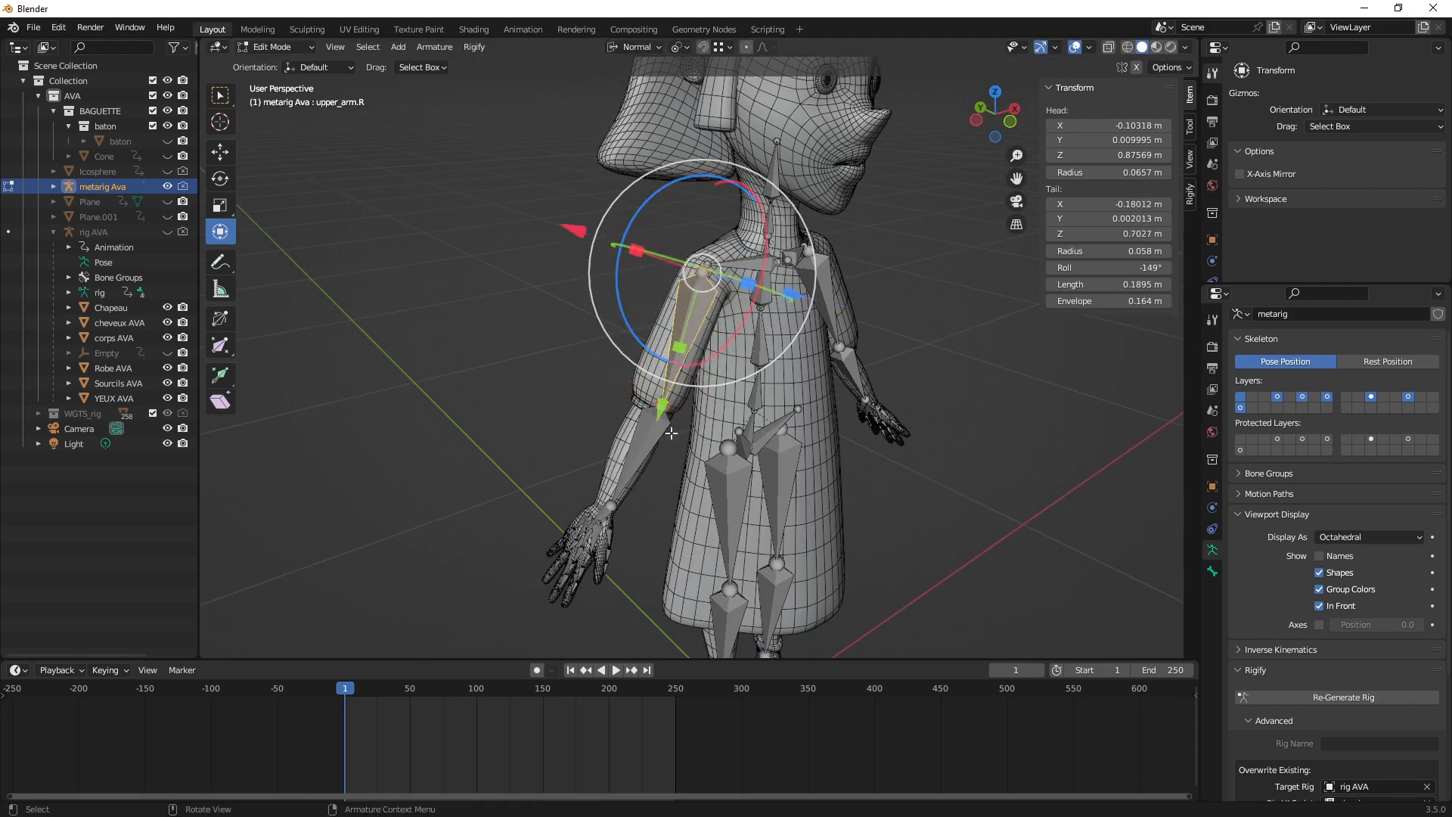
Select the hand.R, forearm.R and upper_arm.R bones together, with upper_arm.R as the active bone
left_click(602, 513)
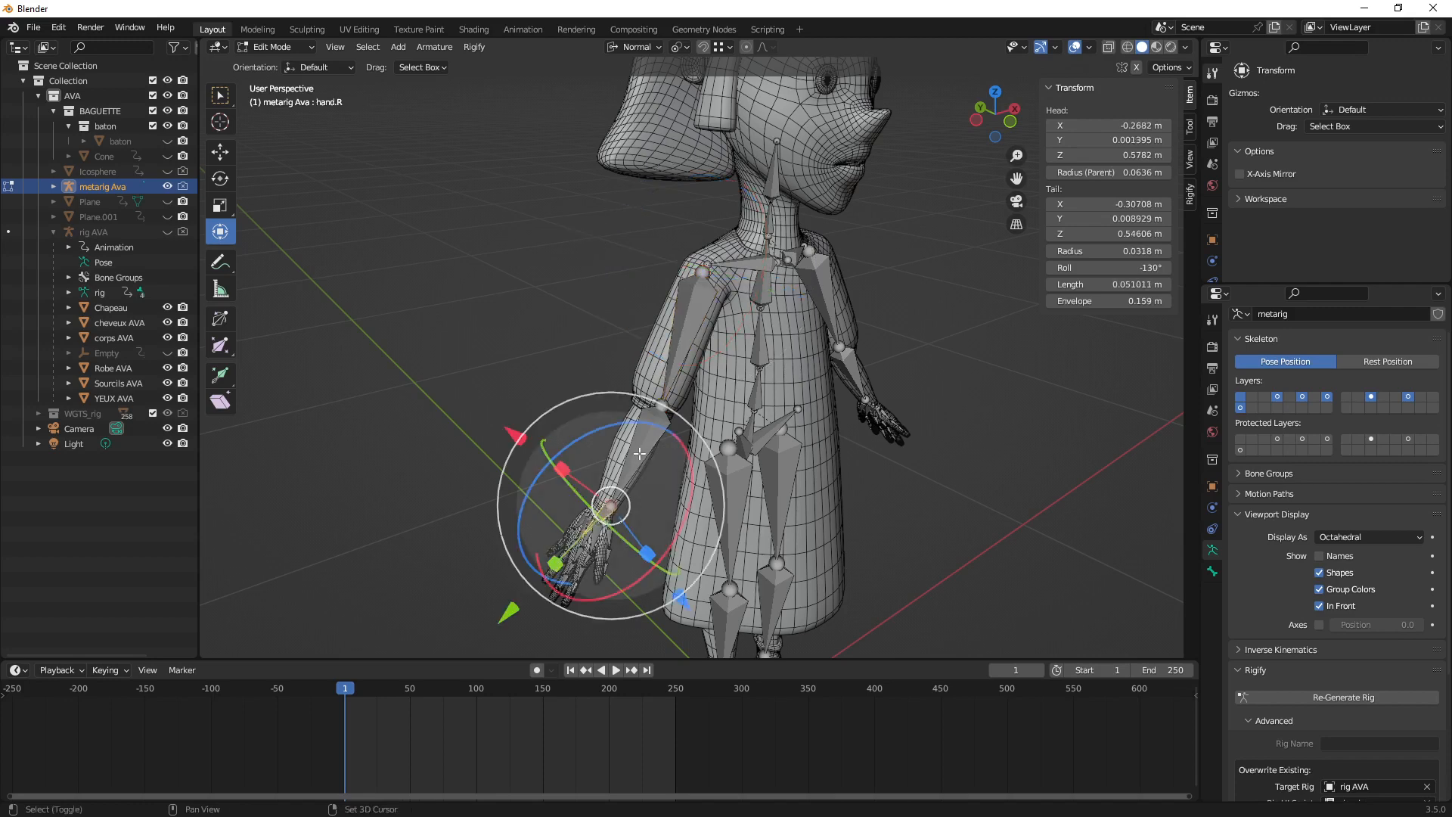
left_click(640, 450)
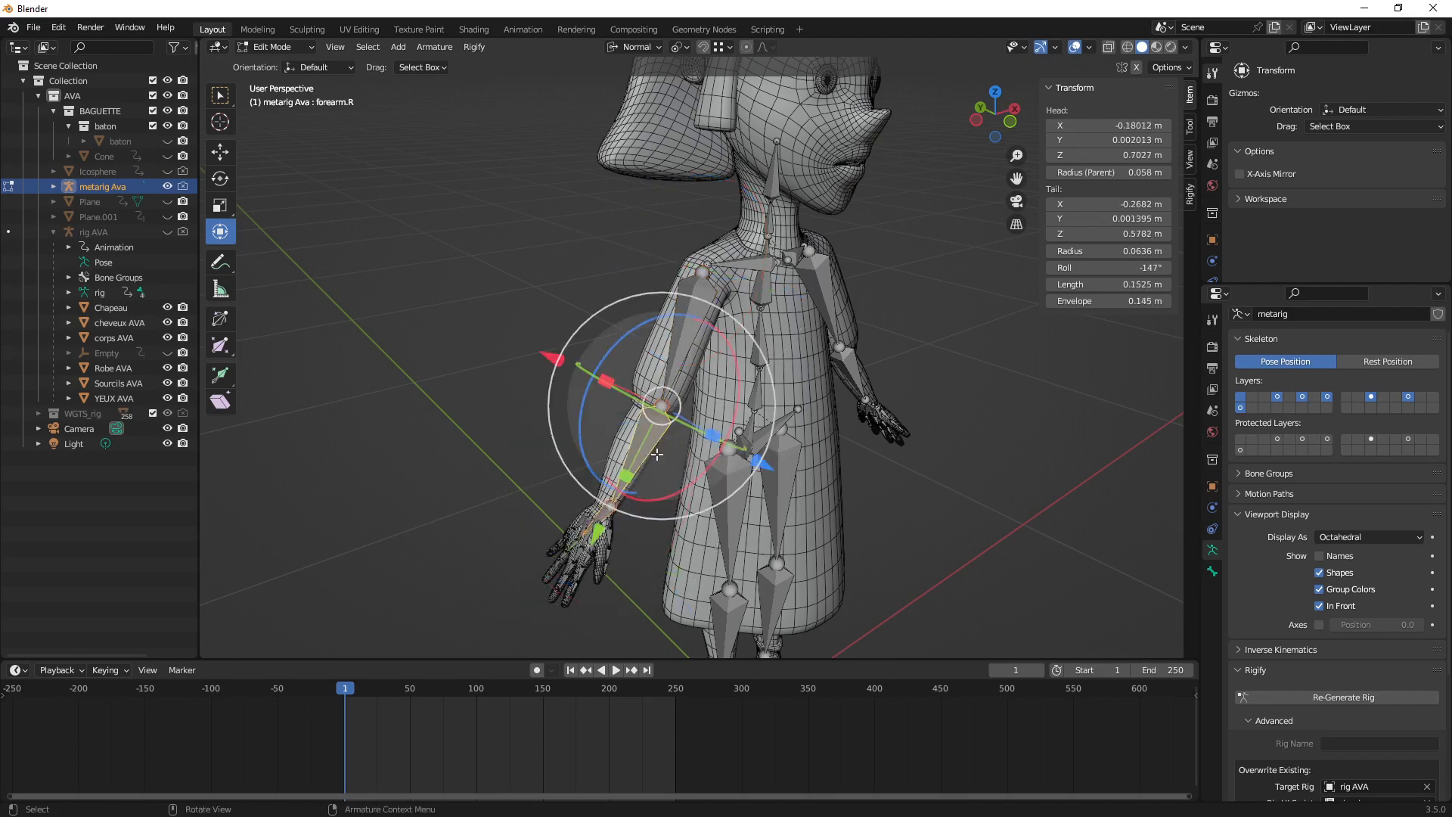
left_click(681, 337)
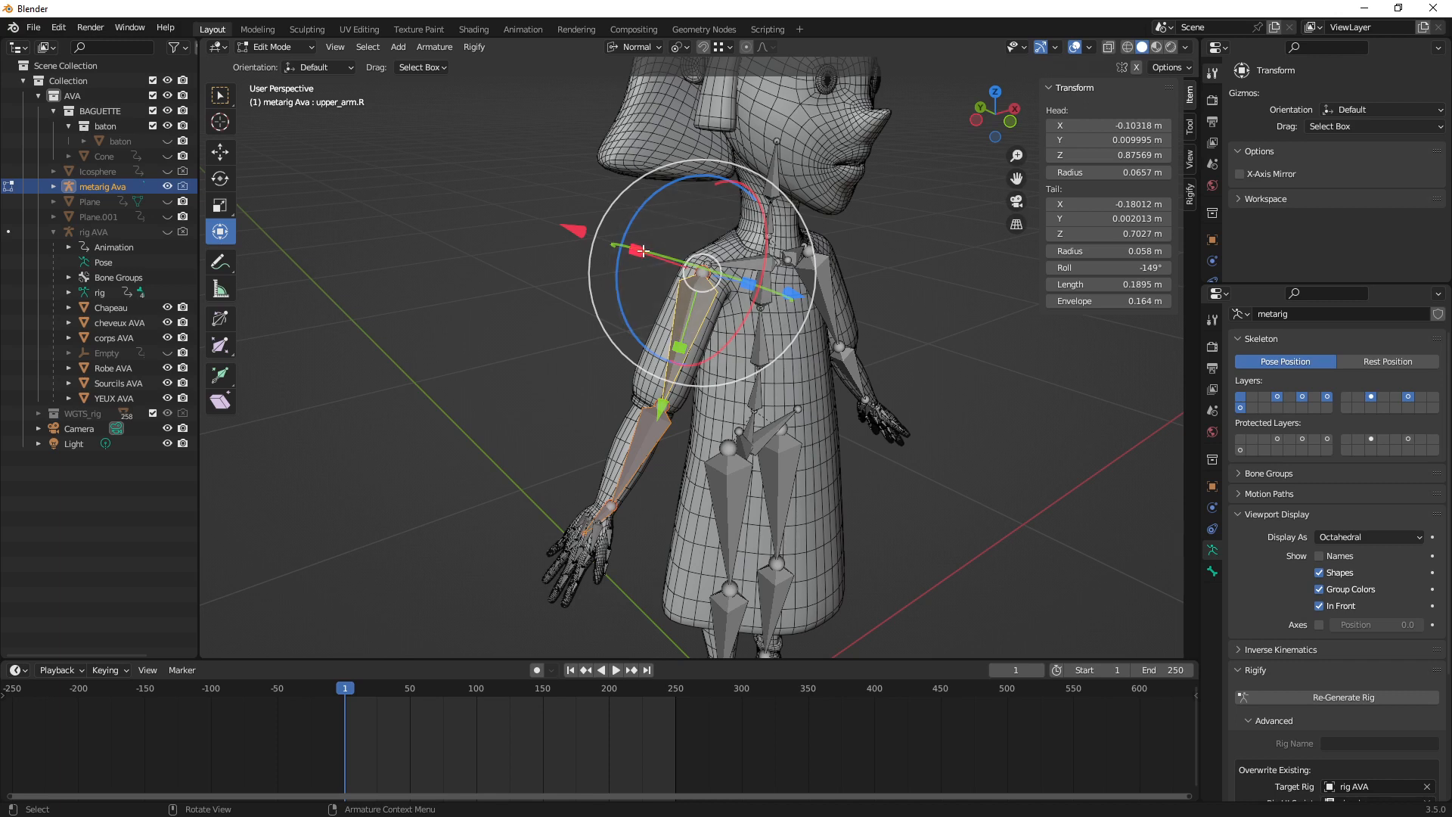
Reduce the selection to only the upper_arm.R bone
left_click_drag(644, 213, 675, 221)
key("ctrl+z")
left_click(575, 321)
left_click(688, 314)
Try rotating the upper_arm.R bone about its own X axis and undo the rotation
middle_click_drag(688, 314, 753, 332)
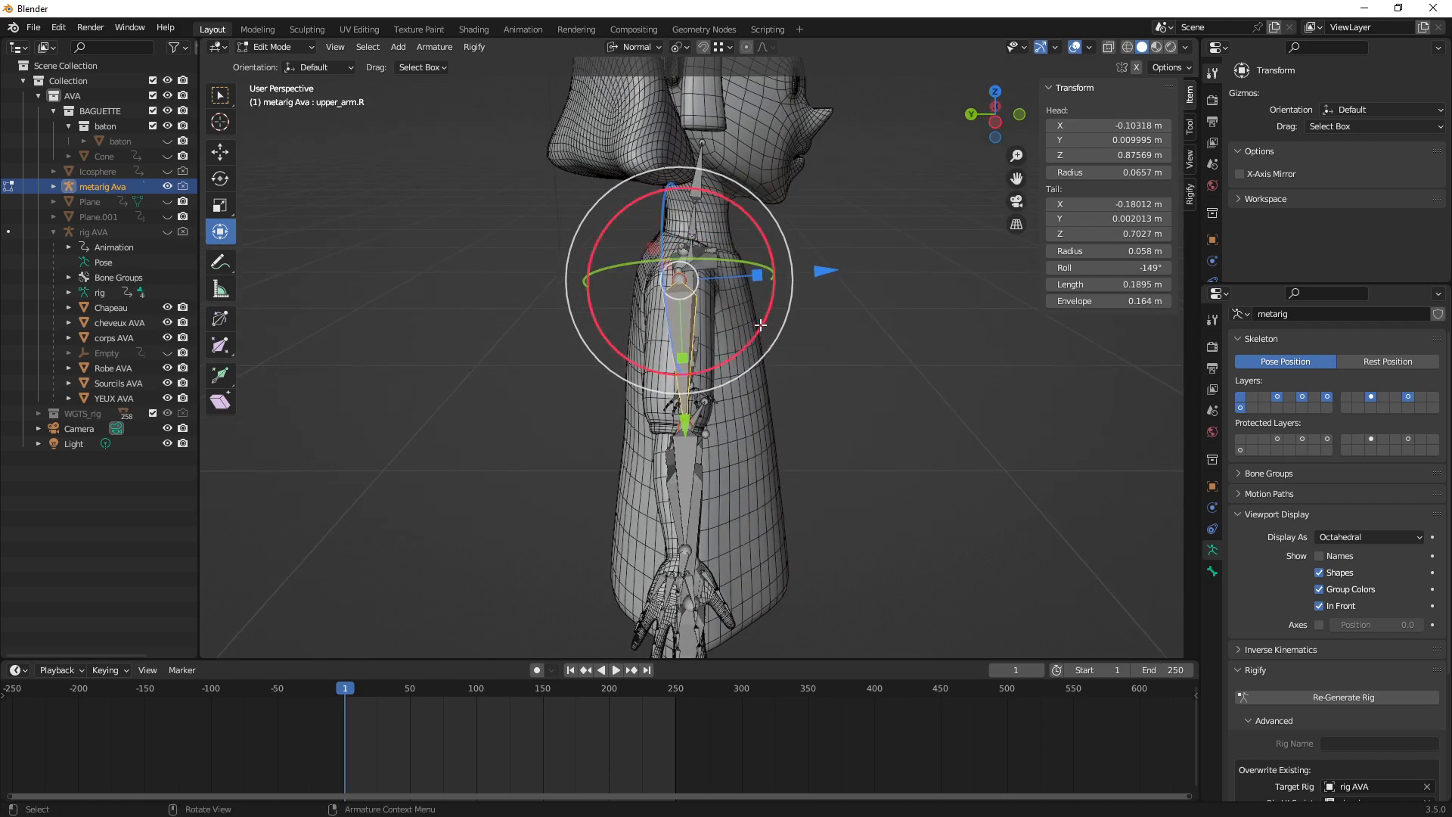
left_click_drag(758, 327, 730, 318)
key("ctrl+z")
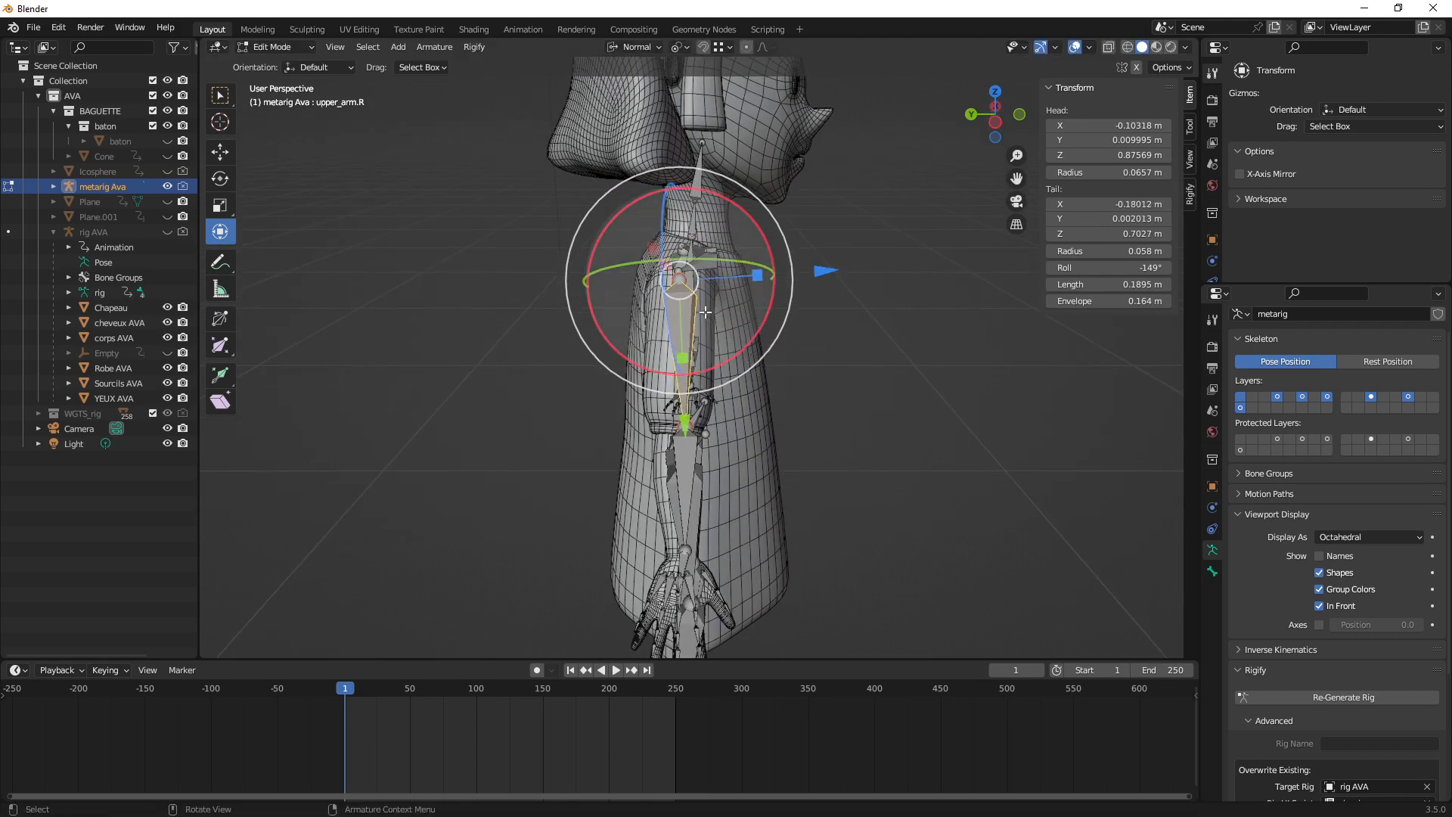
Look through the Recalculate Roll options available for the right upper arm bone
middle_click_drag(708, 311, 655, 347, "shift")
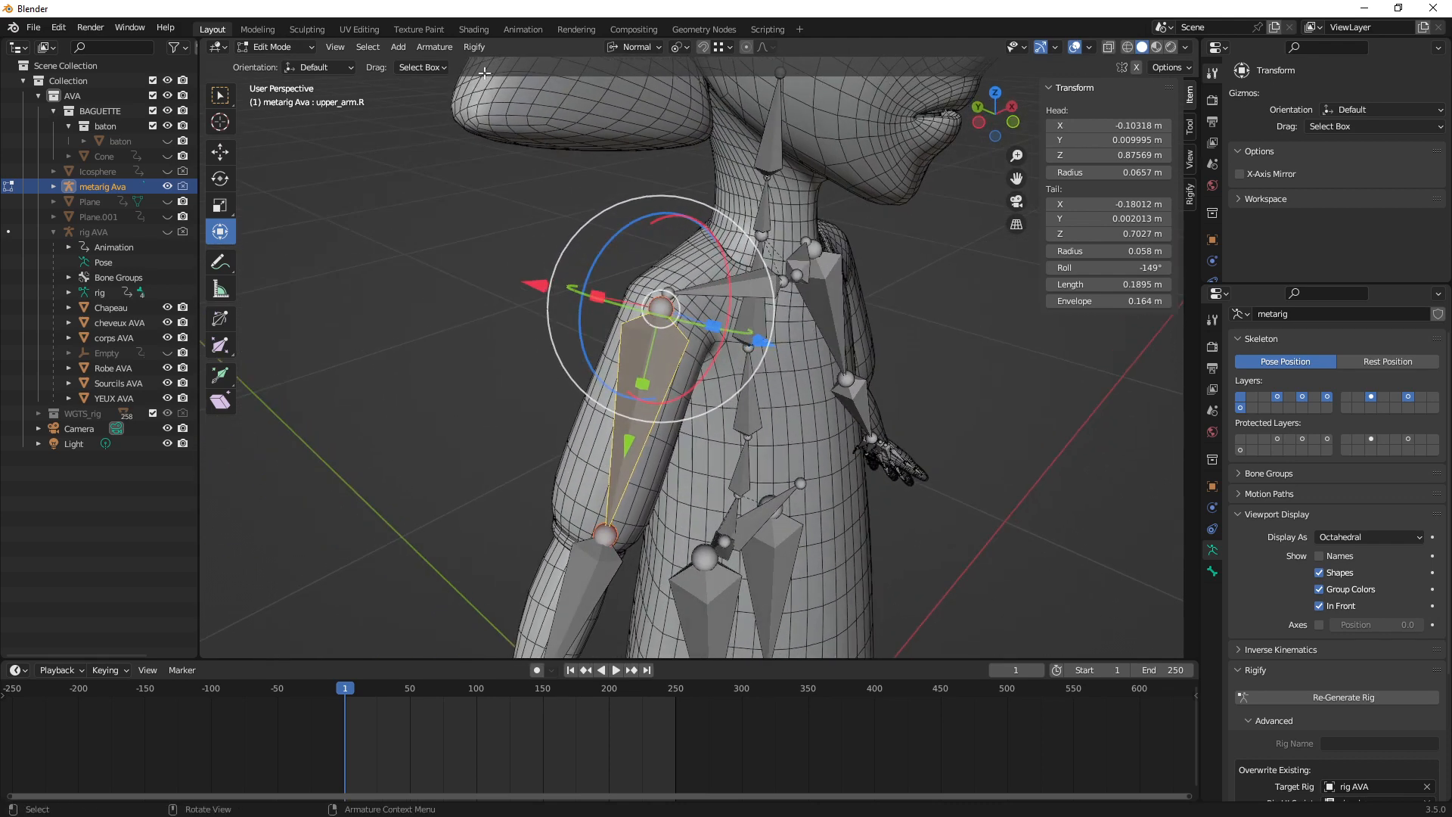
left_click(451, 51)
mouse_move(457, 110)
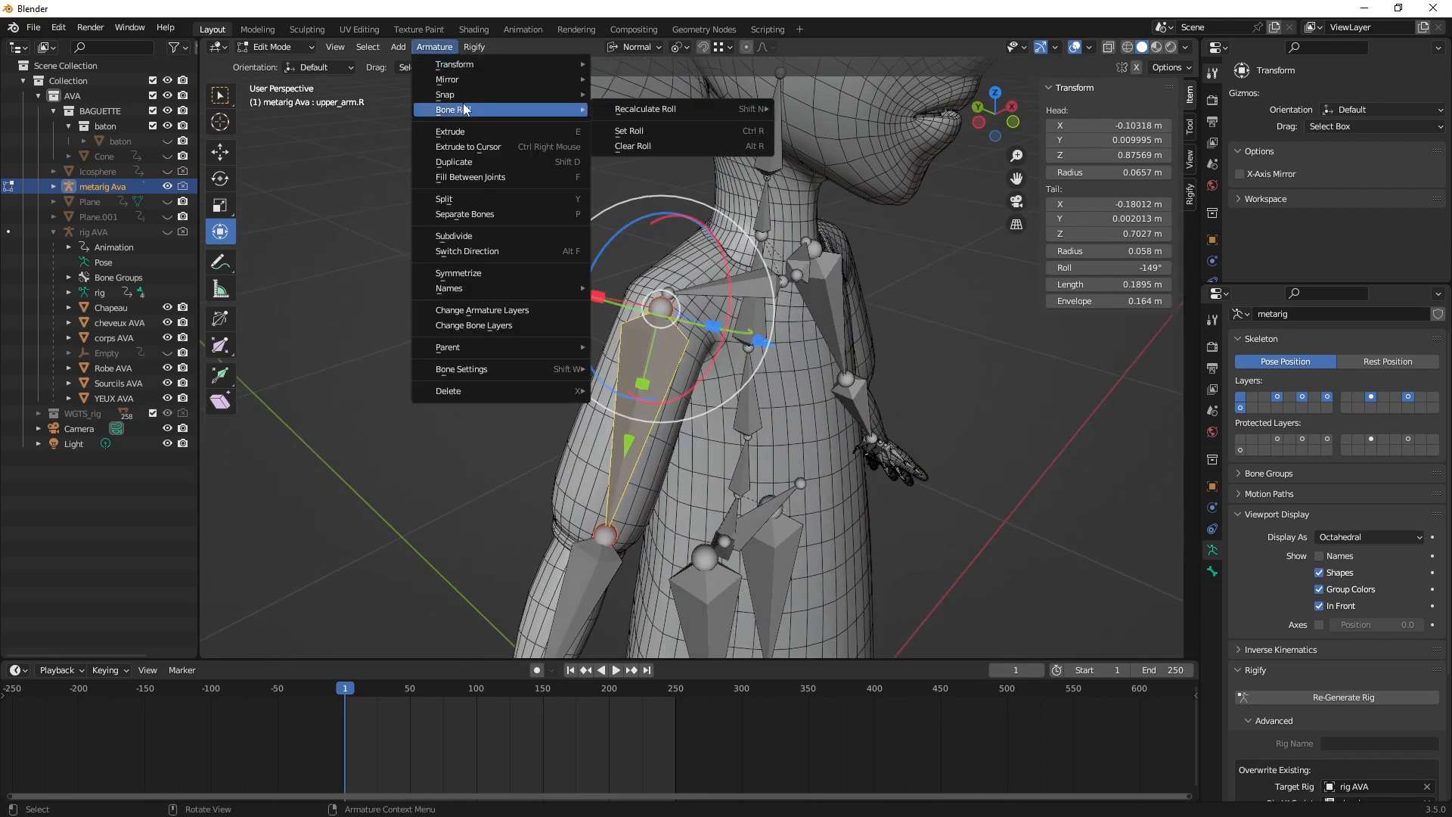
mouse_move(666, 111)
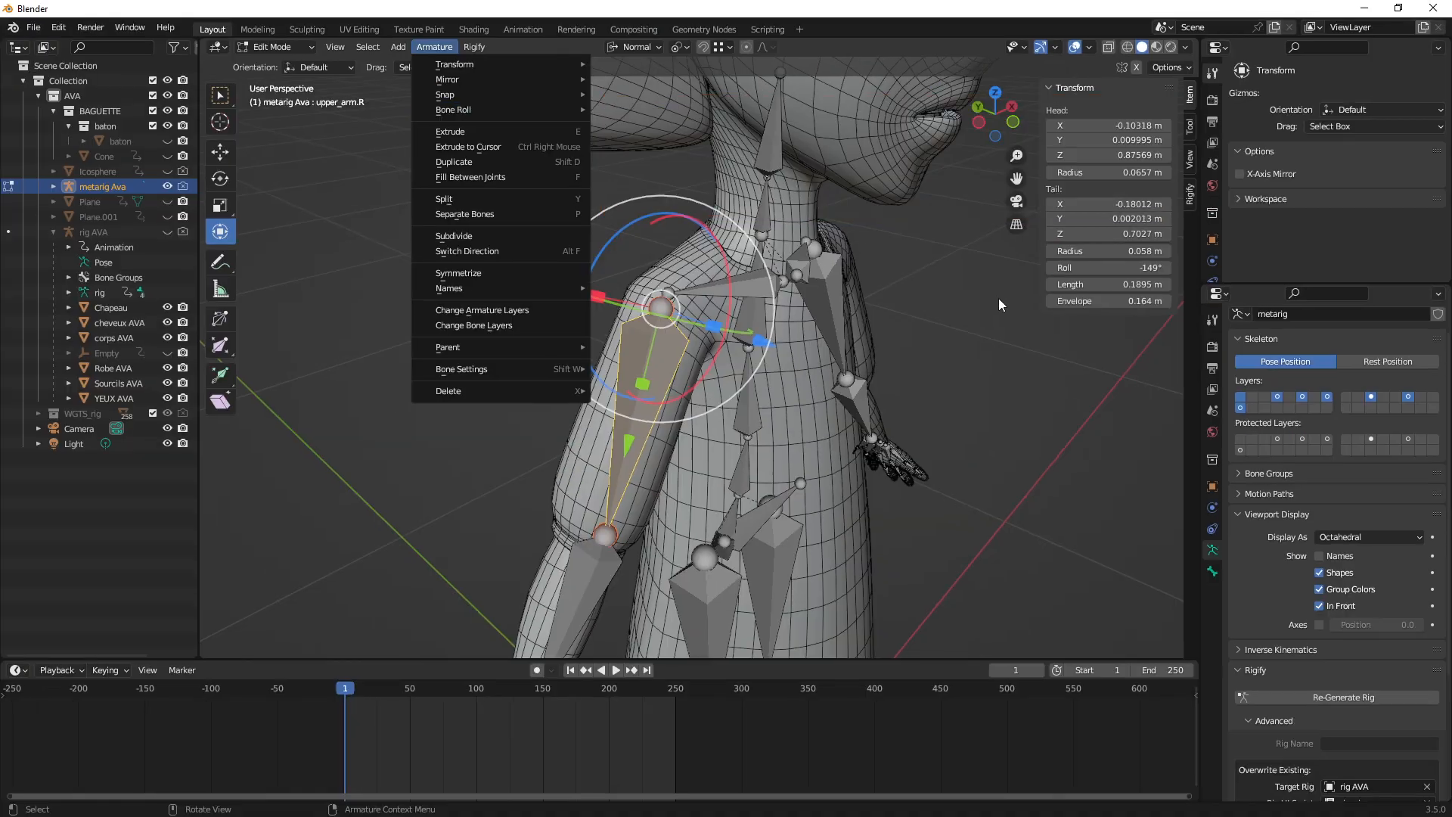
mouse_move(548, 112)
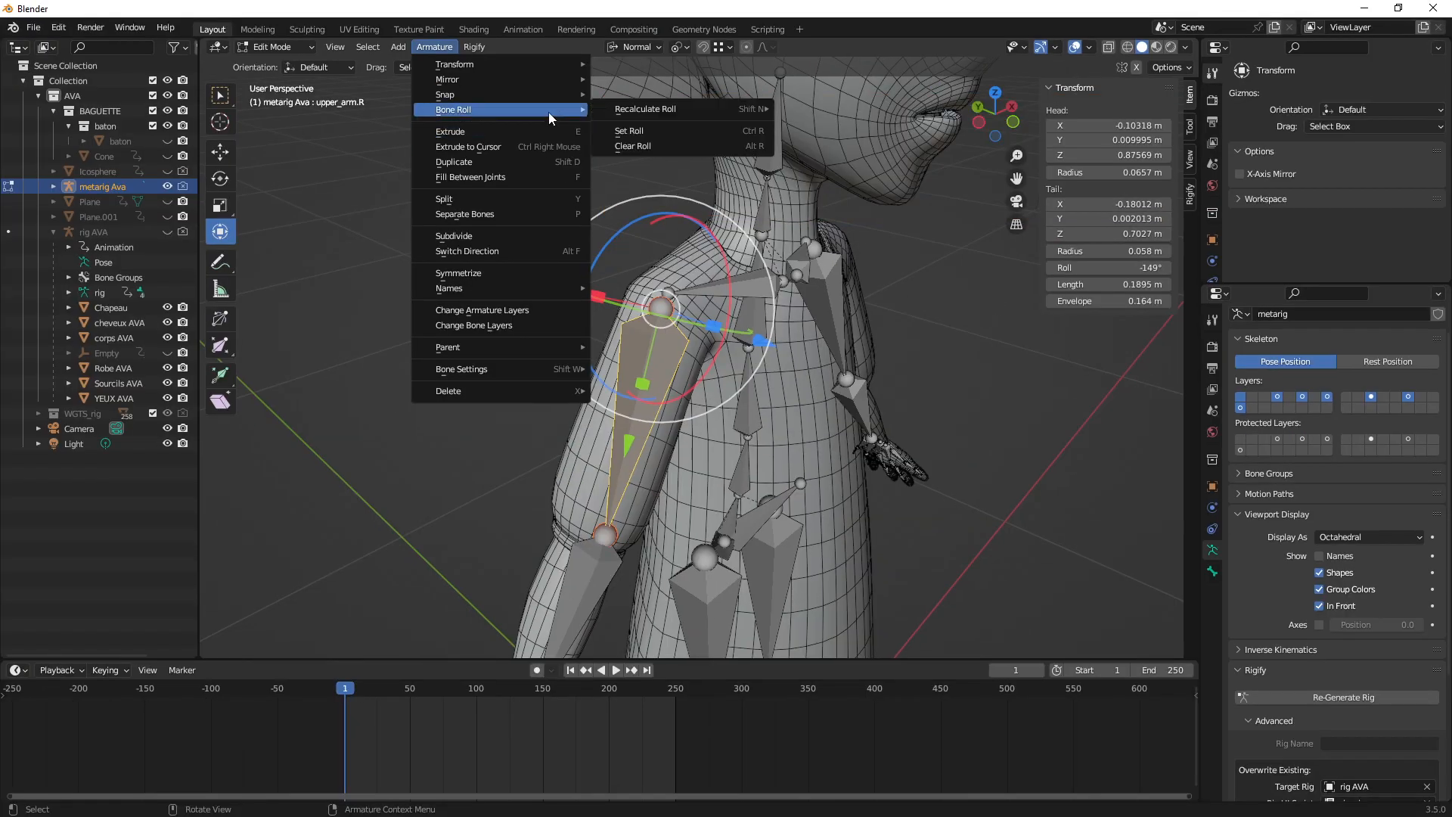
mouse_move(677, 111)
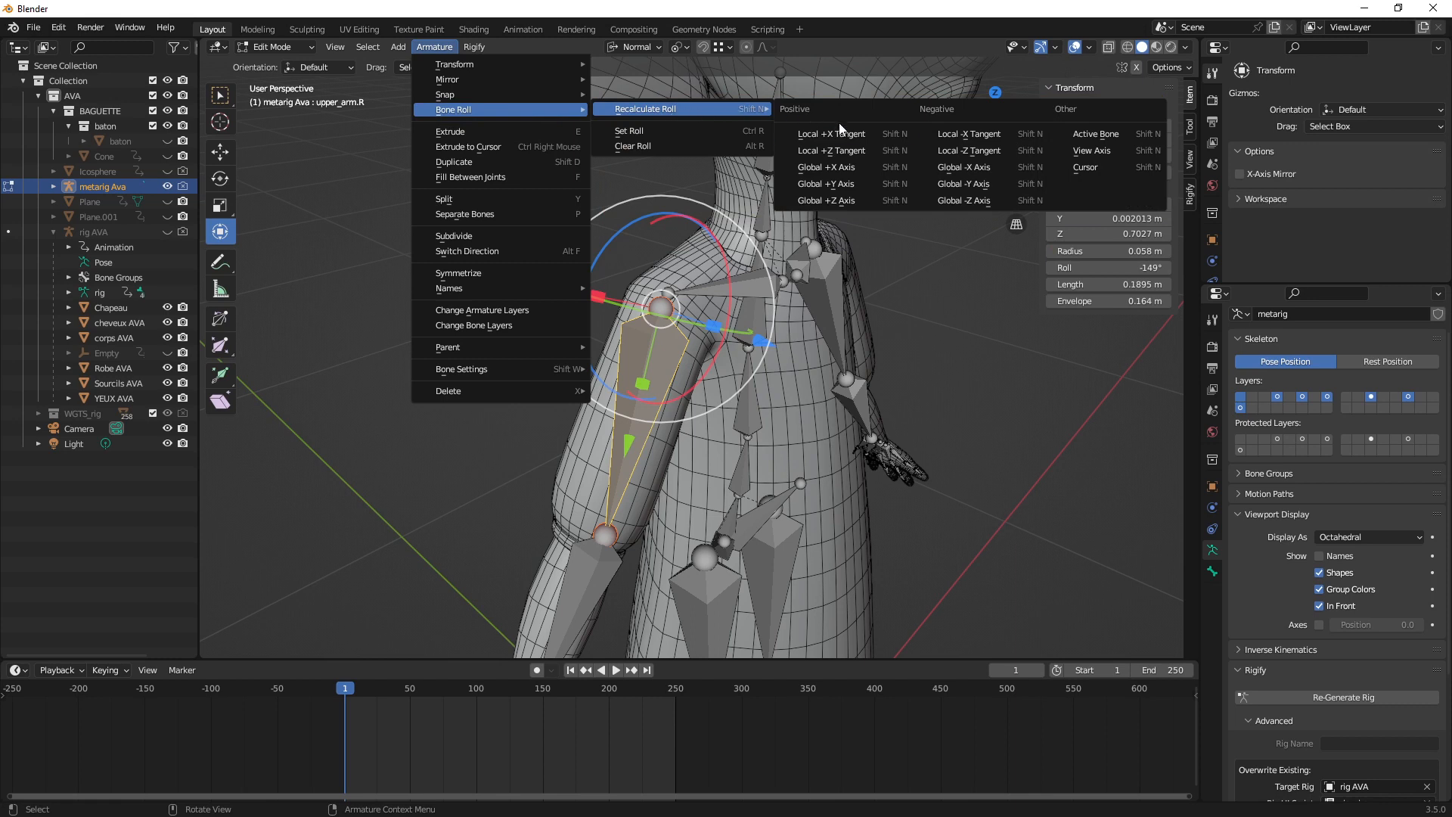
left_click(984, 174)
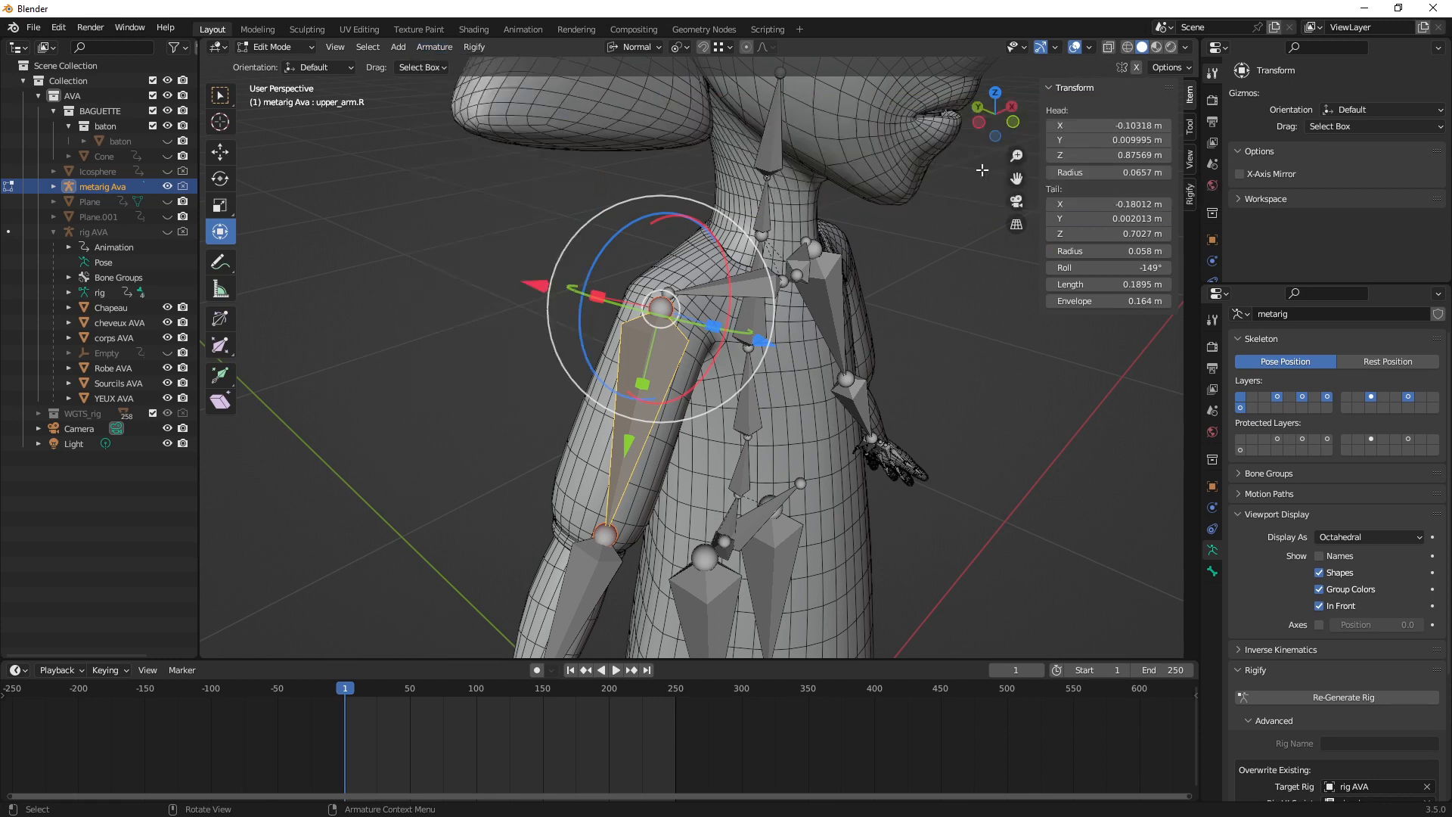
Hide the Chapeau object and inspect the direction of the right upper arm bone's Z axis from the top view
middle_click_drag(710, 328, 677, 329)
middle_click_drag(793, 332, 710, 285)
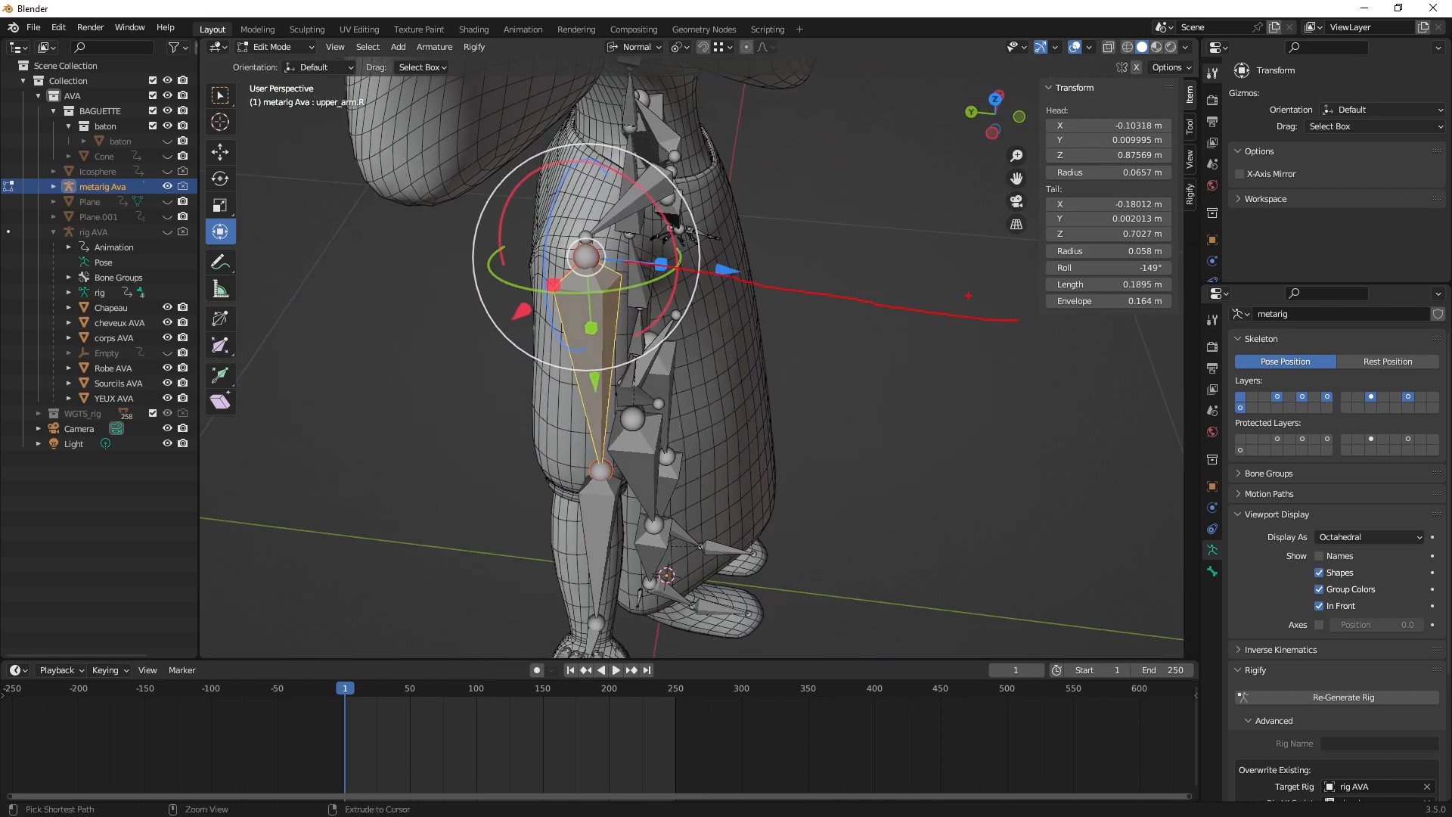
key("Escape")
middle_click_drag(788, 328, 797, 394, "alt")
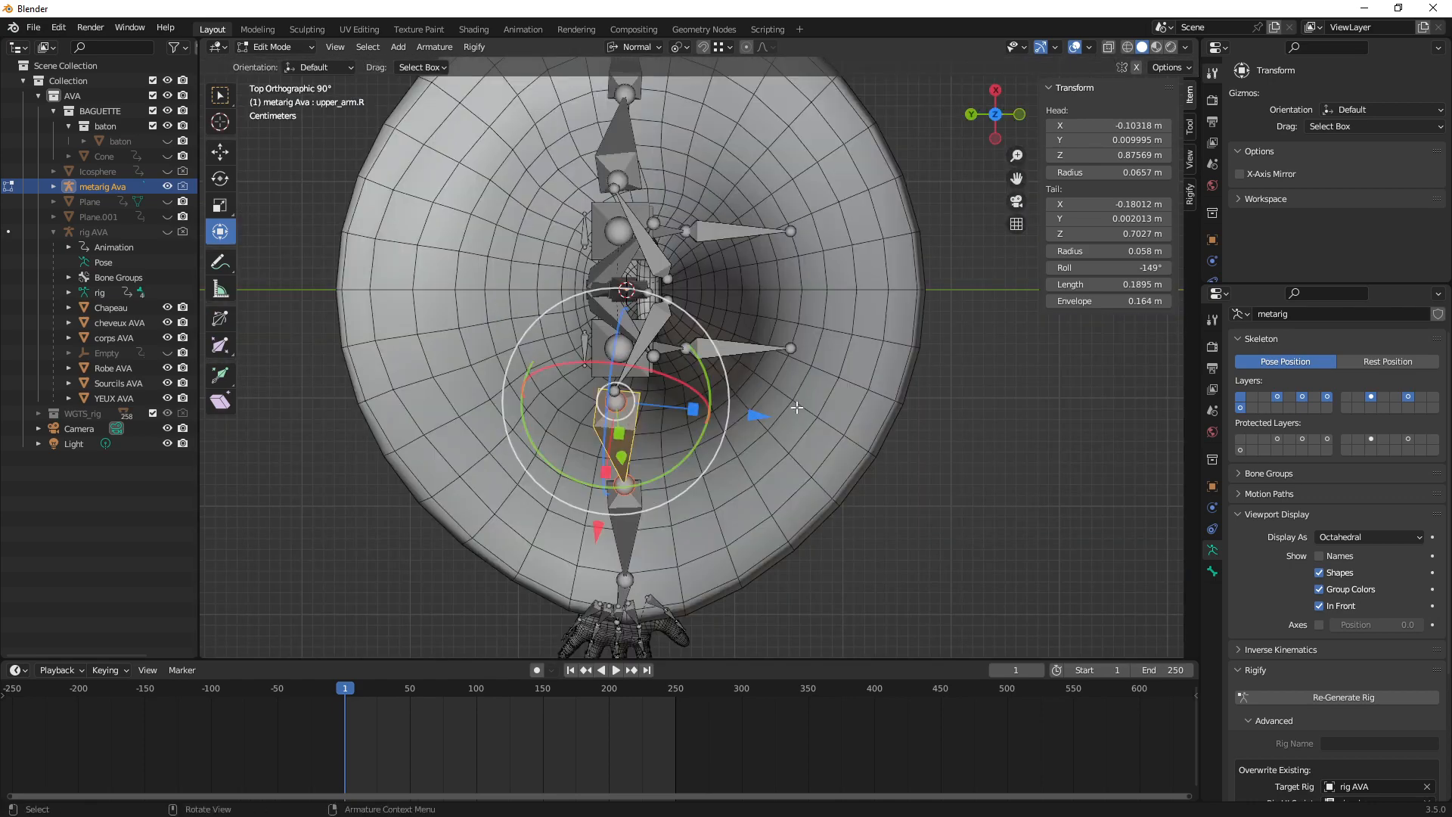
left_click(167, 307)
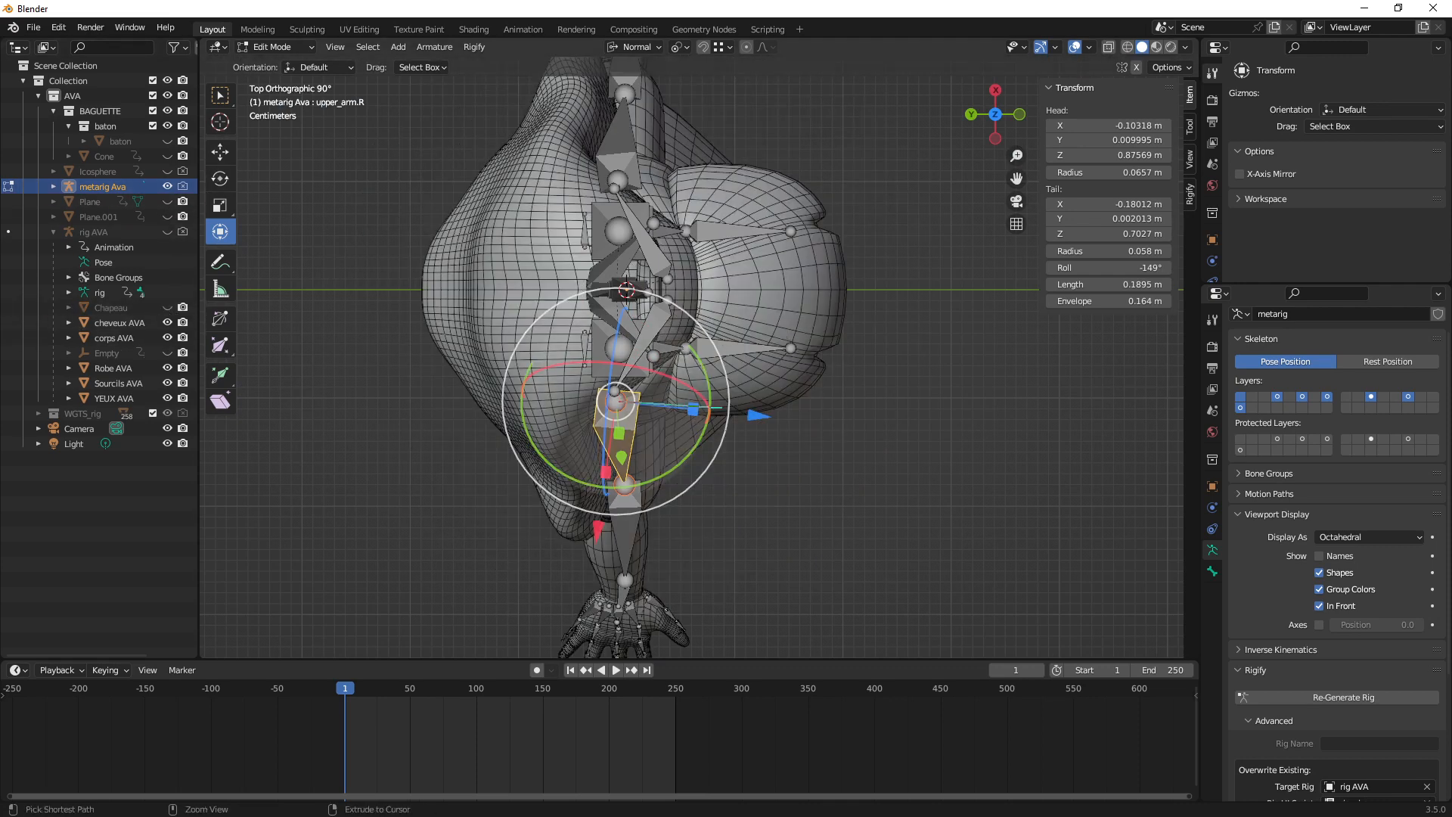
left_click_drag(617, 400, 1100, 399)
middle_click_drag(968, 403, 589, 213)
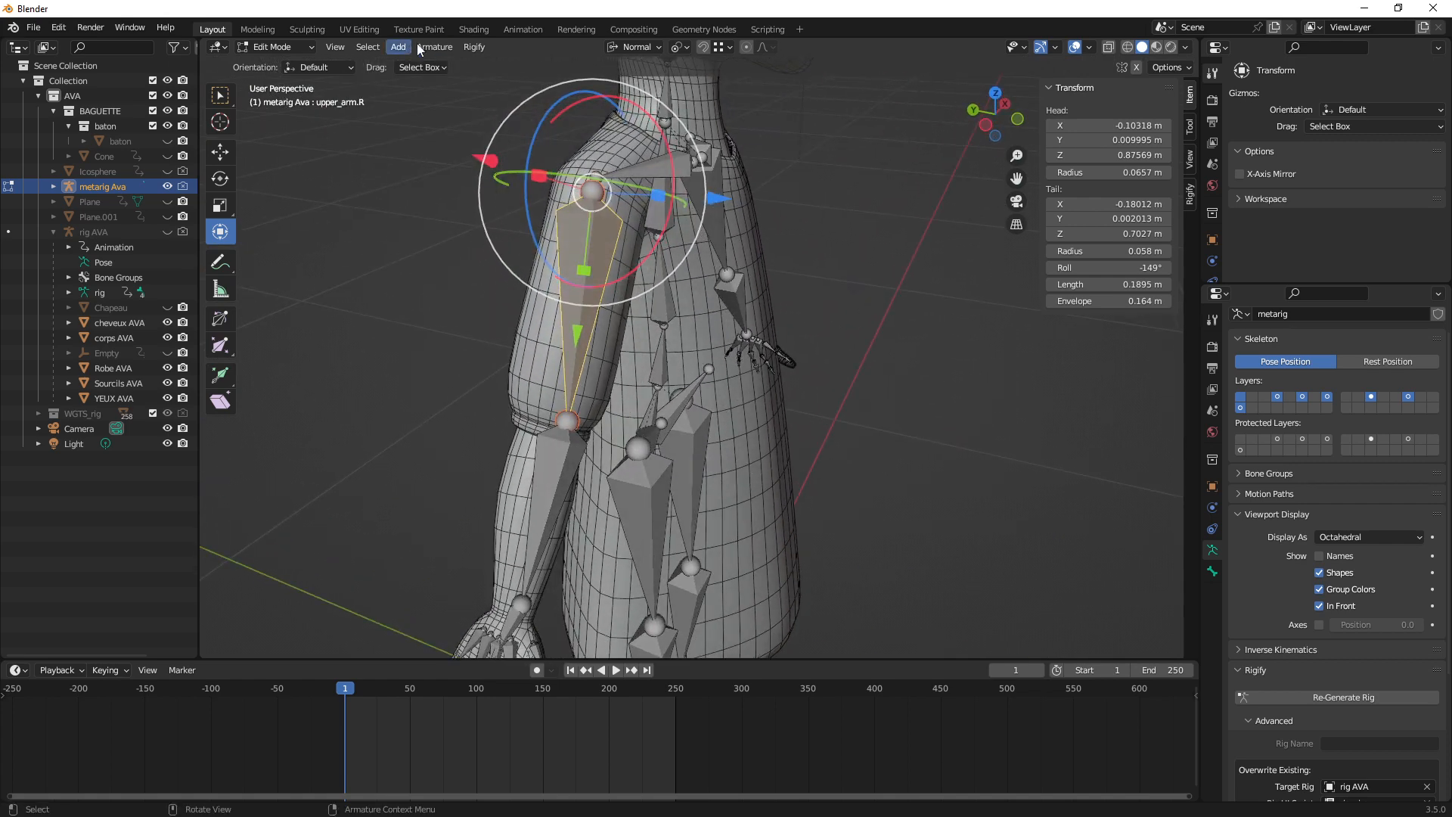
Recalculate the roll of the upper_arm.R bone to the Global -Y Axis
left_click(442, 47)
mouse_move(503, 110)
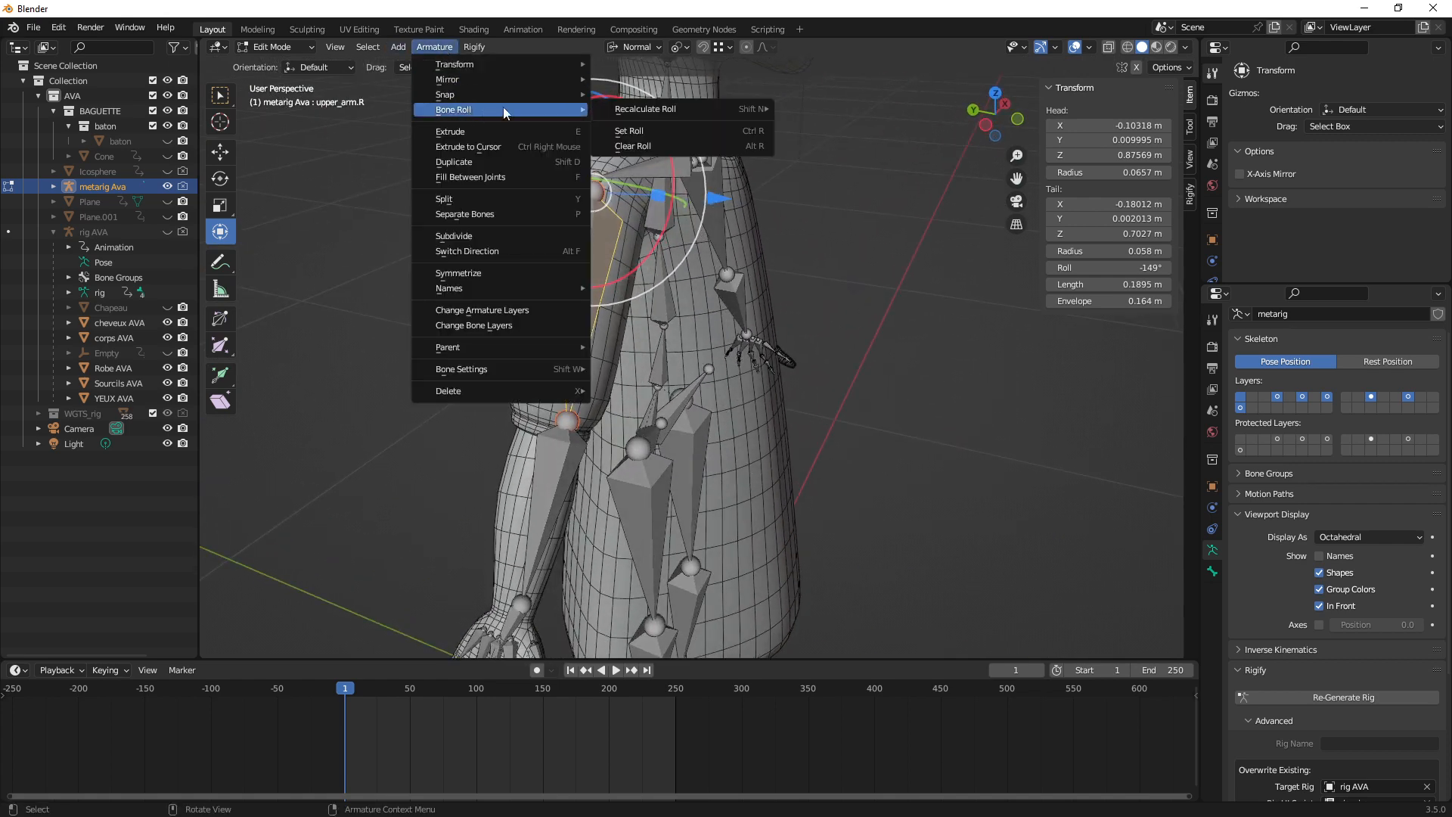
mouse_move(641, 112)
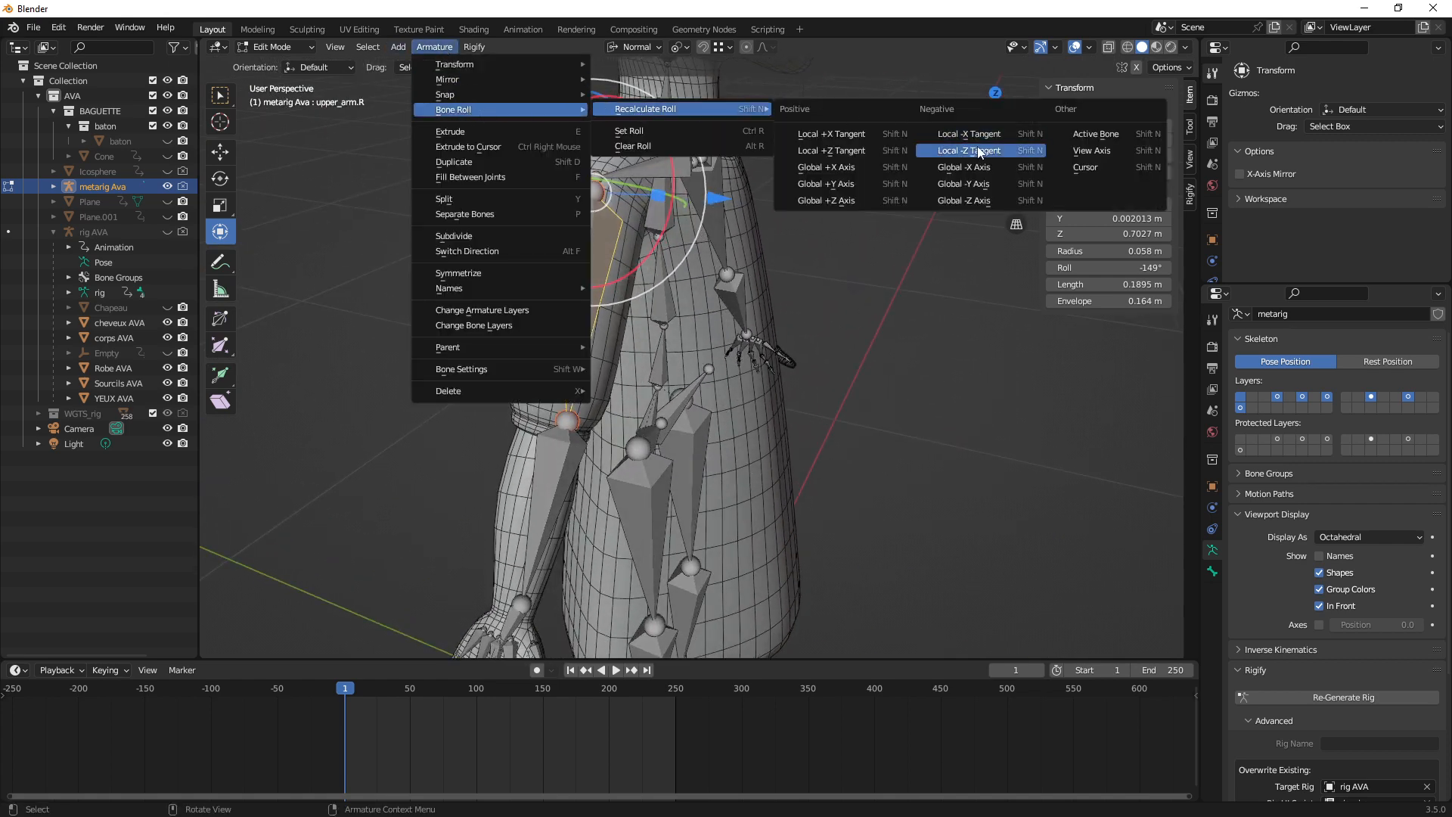
left_click(998, 184)
Check from the top view how the right upper arm bone's Z axis lines up with the global Y axis
middle_click_drag(727, 272, 742, 365, "alt")
middle_click_drag(817, 438, 785, 361, "ctrl")
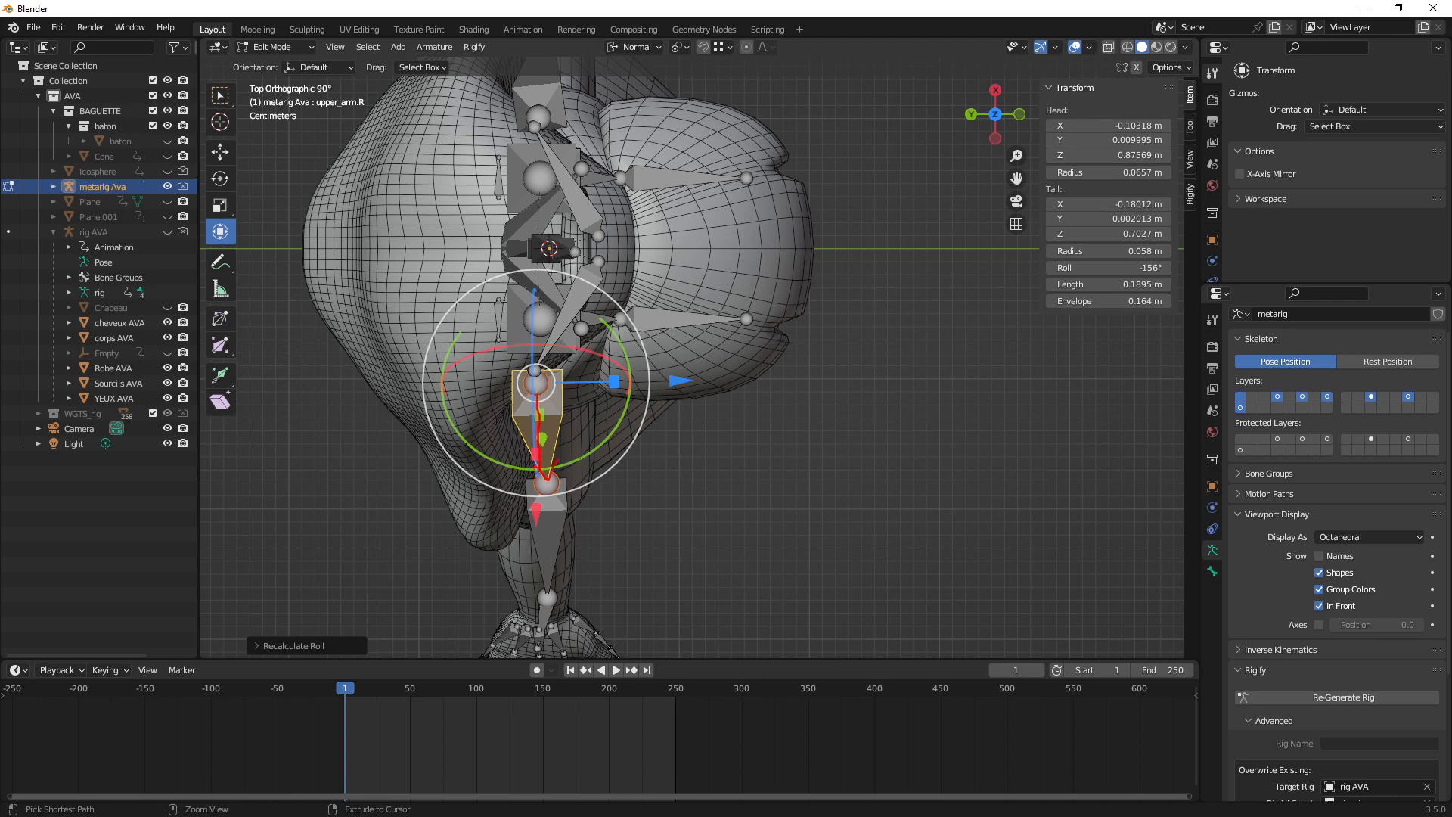
left_click_drag(528, 380, 1089, 379, "shift")
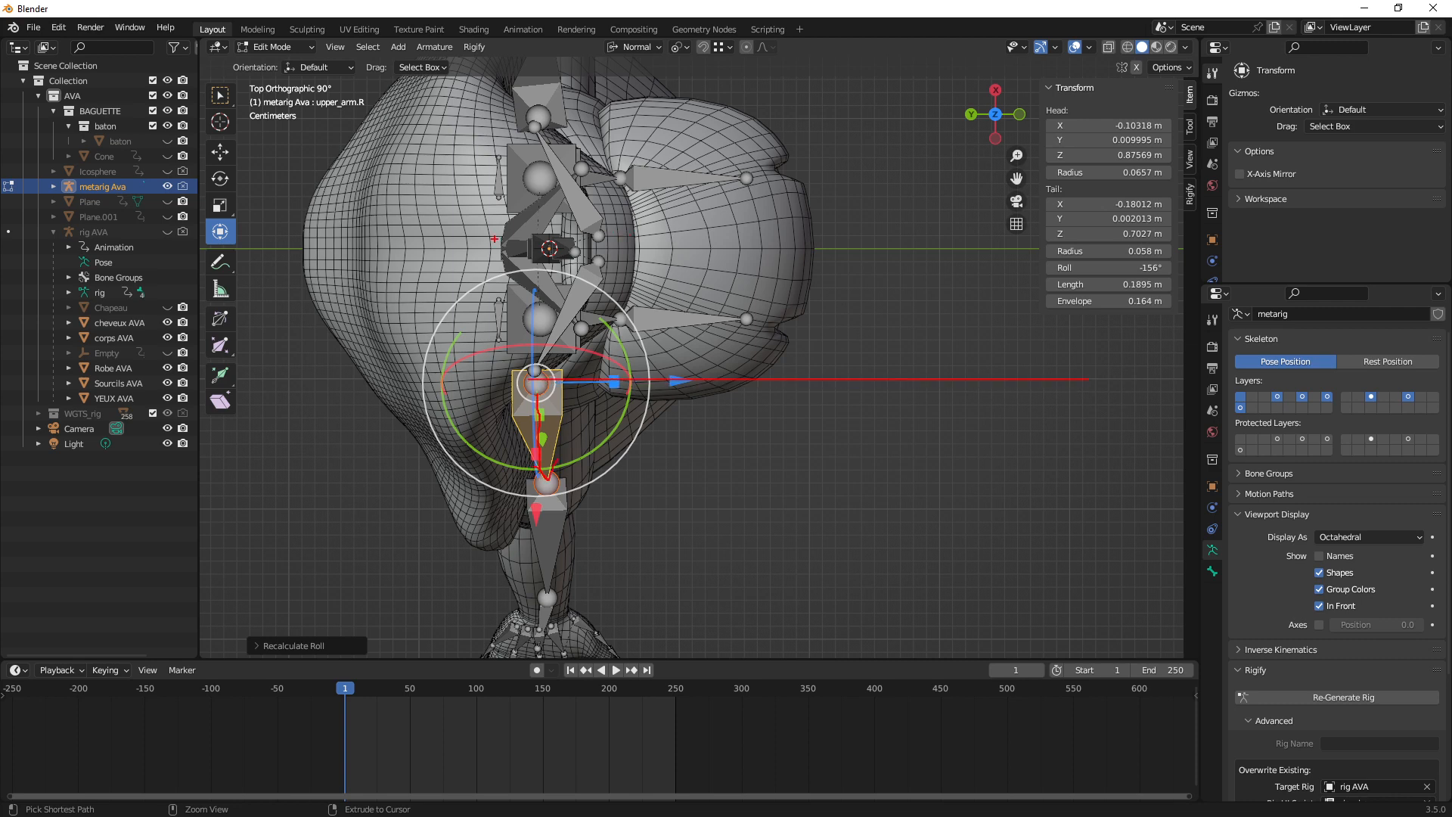
left_click_drag(658, 240, 996, 244, "shift")
key("ctrl+z")
key("ctrl+z")
Select the hand.R, forearm.R and upper_arm.R bones together, making upper_arm.R the active bone
middle_click_drag(738, 404, 595, 437)
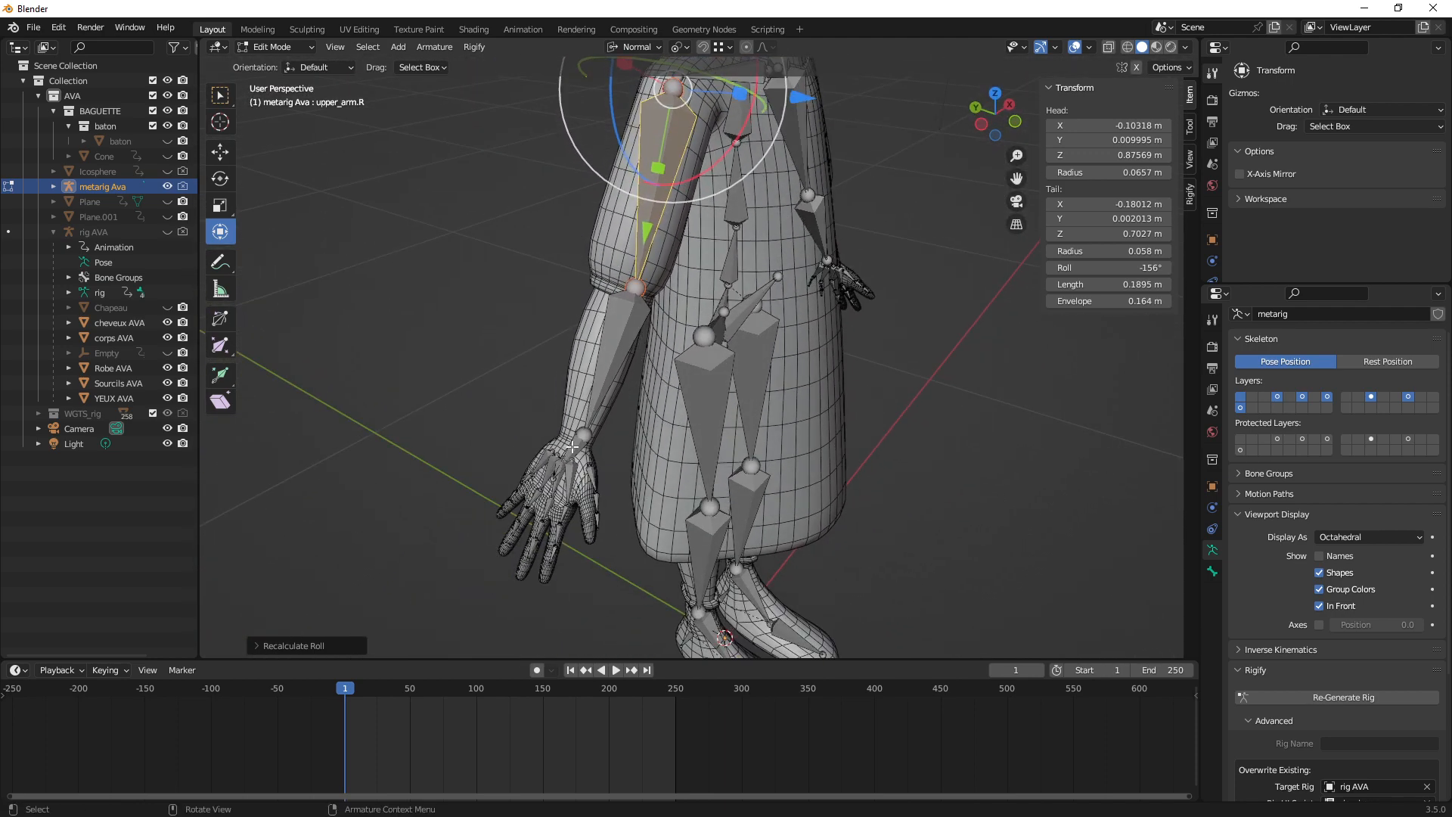
left_click(574, 447)
left_click(606, 380, "shift")
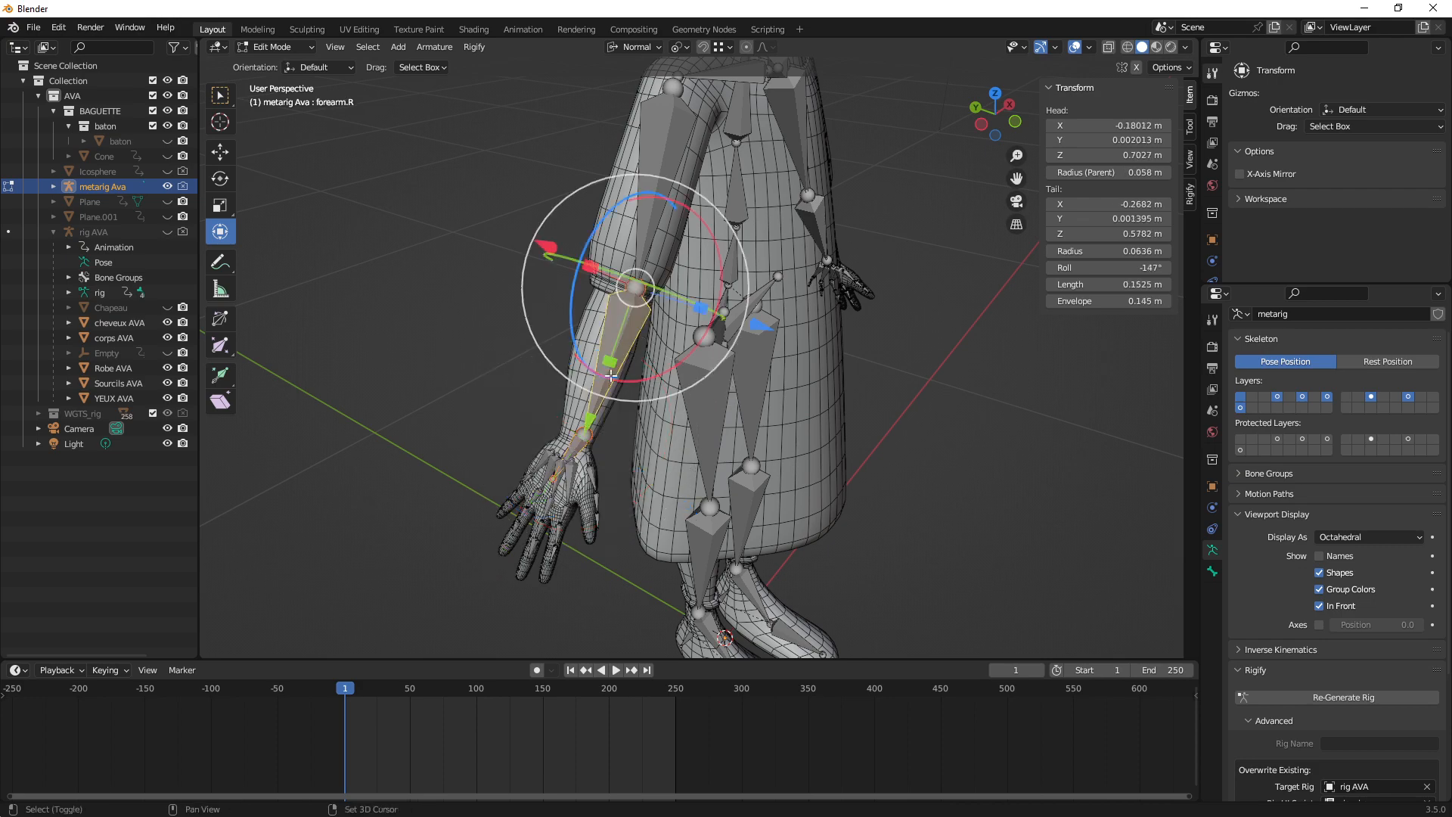
left_click(660, 226, "shift")
middle_click_drag(660, 226, 601, 223)
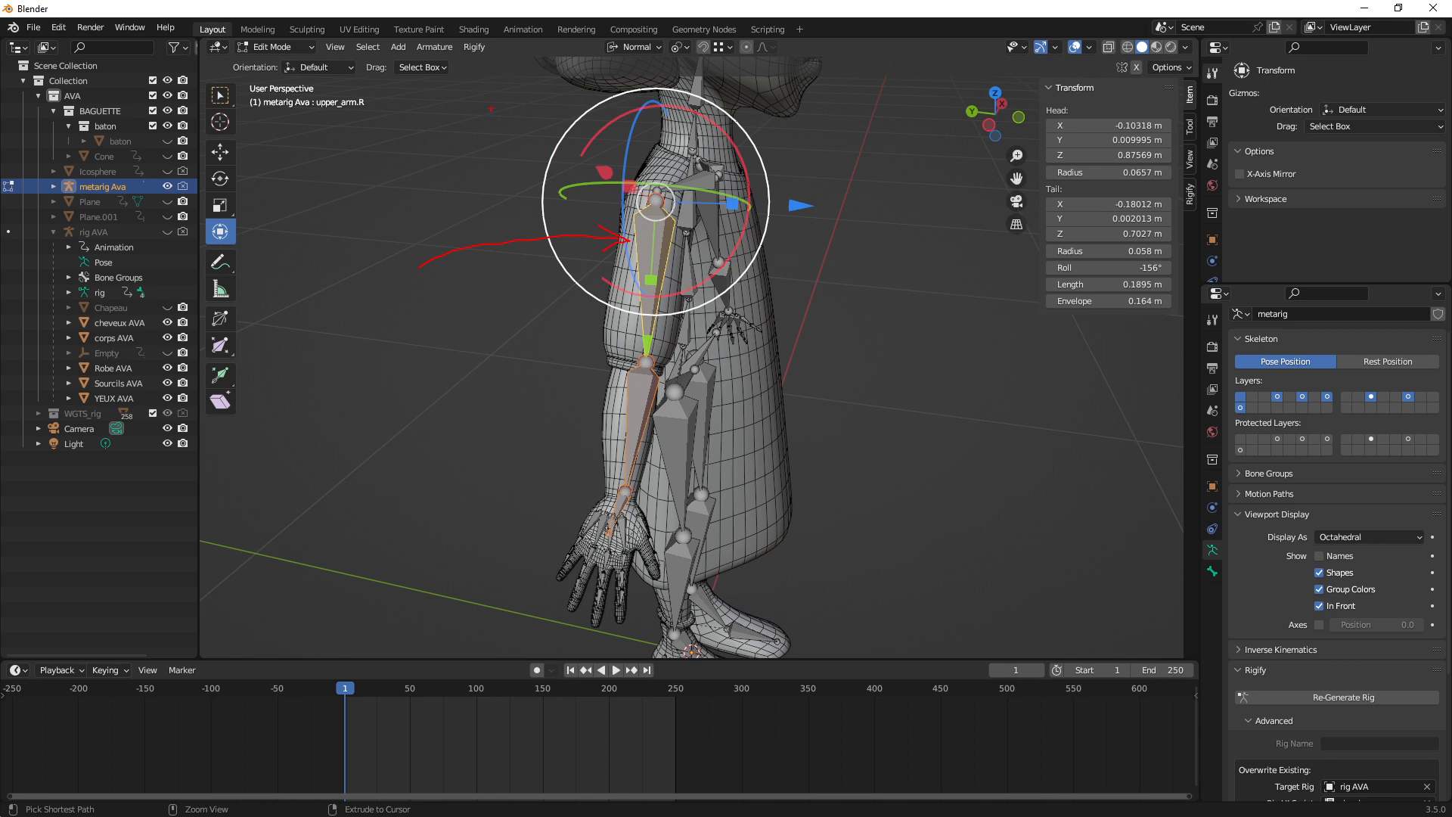
Align the right hand and forearm bones to the active upper arm bone and check the result from the front
left_click(434, 47)
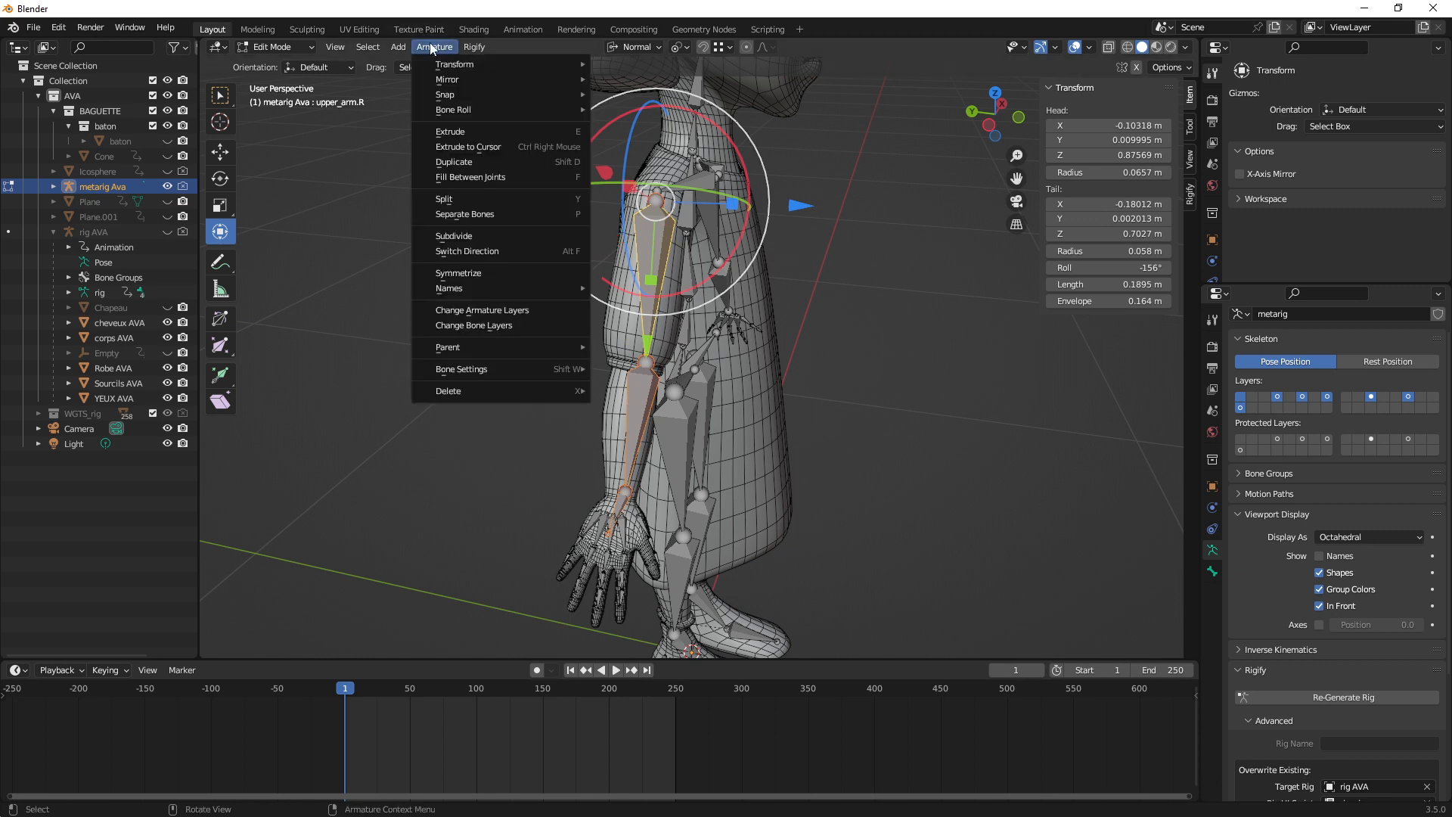
mouse_move(469, 65)
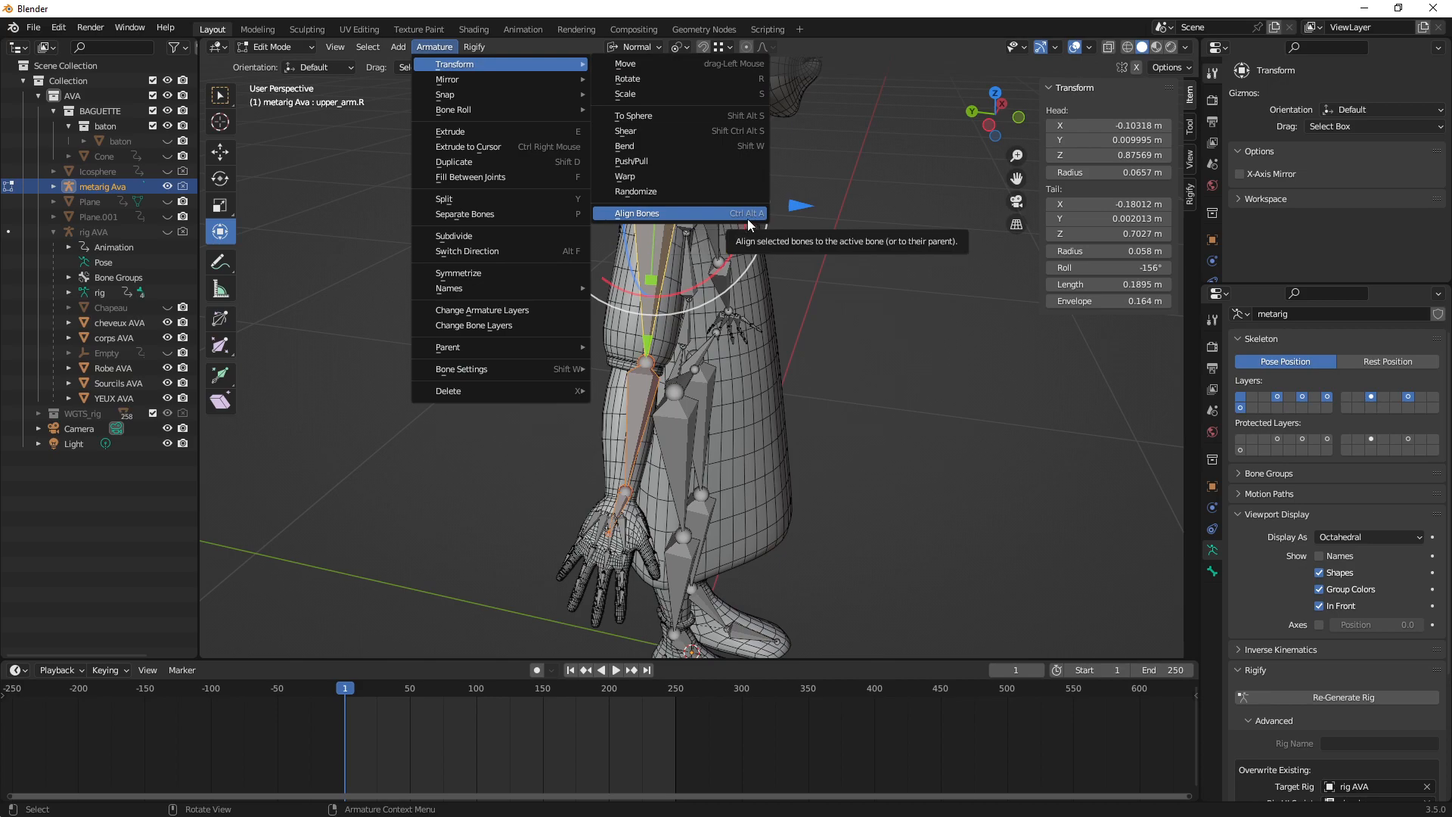
left_click(694, 216)
mouse_move(694, 216)
middle_mouse_down()
mouse_move(642, 376)
mouse_move(755, 213)
mouse_move(754, 342)
mouse_move(665, 348)
mouse_move(571, 303)
mouse_move(681, 227)
mouse_move(697, 198)
middle_mouse_up()
mouse_move(701, 189)
left_mouse_down("shift")
mouse_move(634, 388)
mouse_move(577, 465)
left_mouse_up("shift")
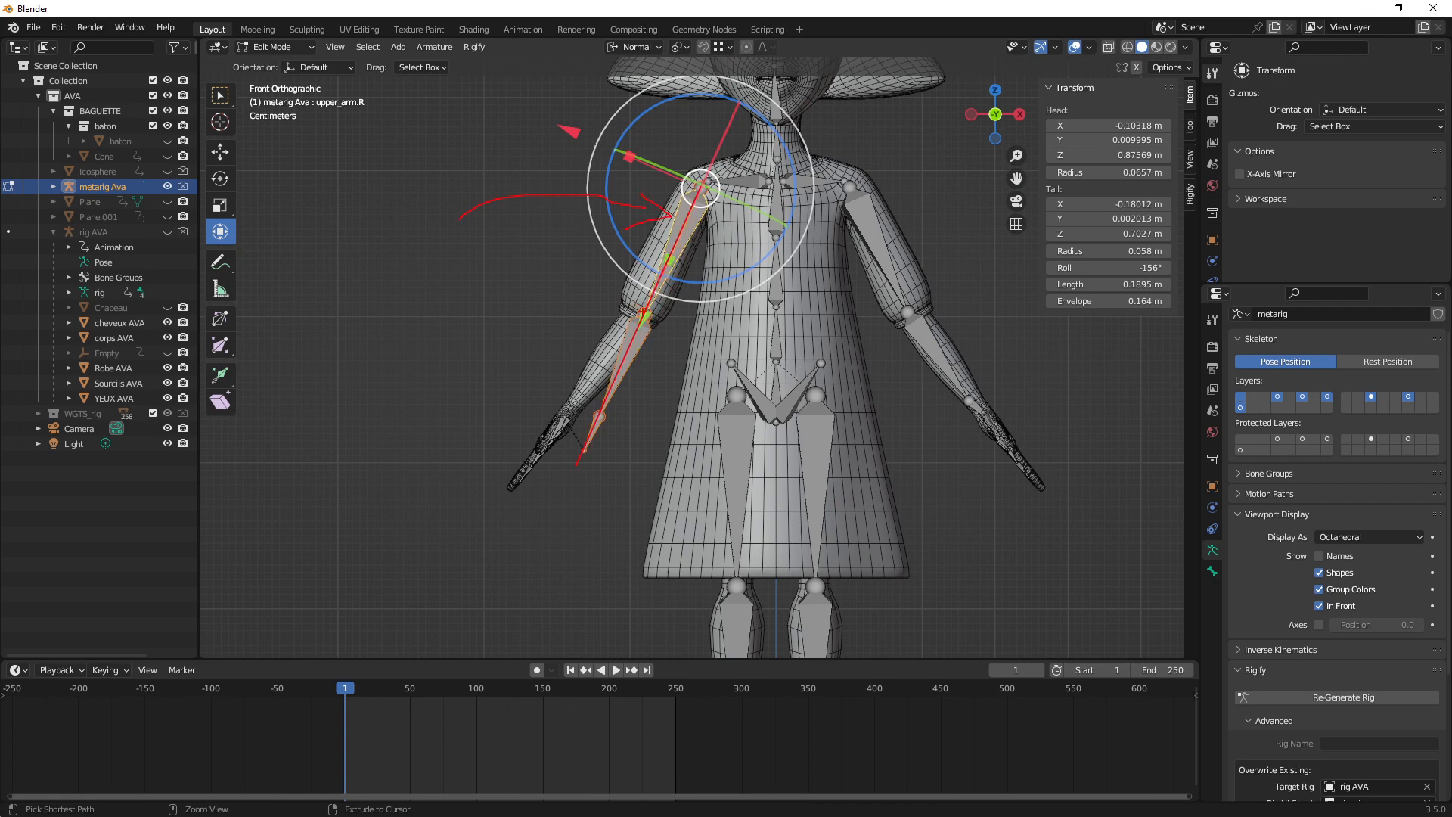
key("Escape")
Rotate the three aligned right arm bones slightly about the upper arm bone's X axis, around the shoulder
mouse_move(569, 311)
middle_mouse_down()
mouse_move(670, 368)
mouse_move(662, 303)
middle_mouse_up()
scroll(684, 257, "down", 2)
middle_click_drag(728, 133, 739, 190, "shift")
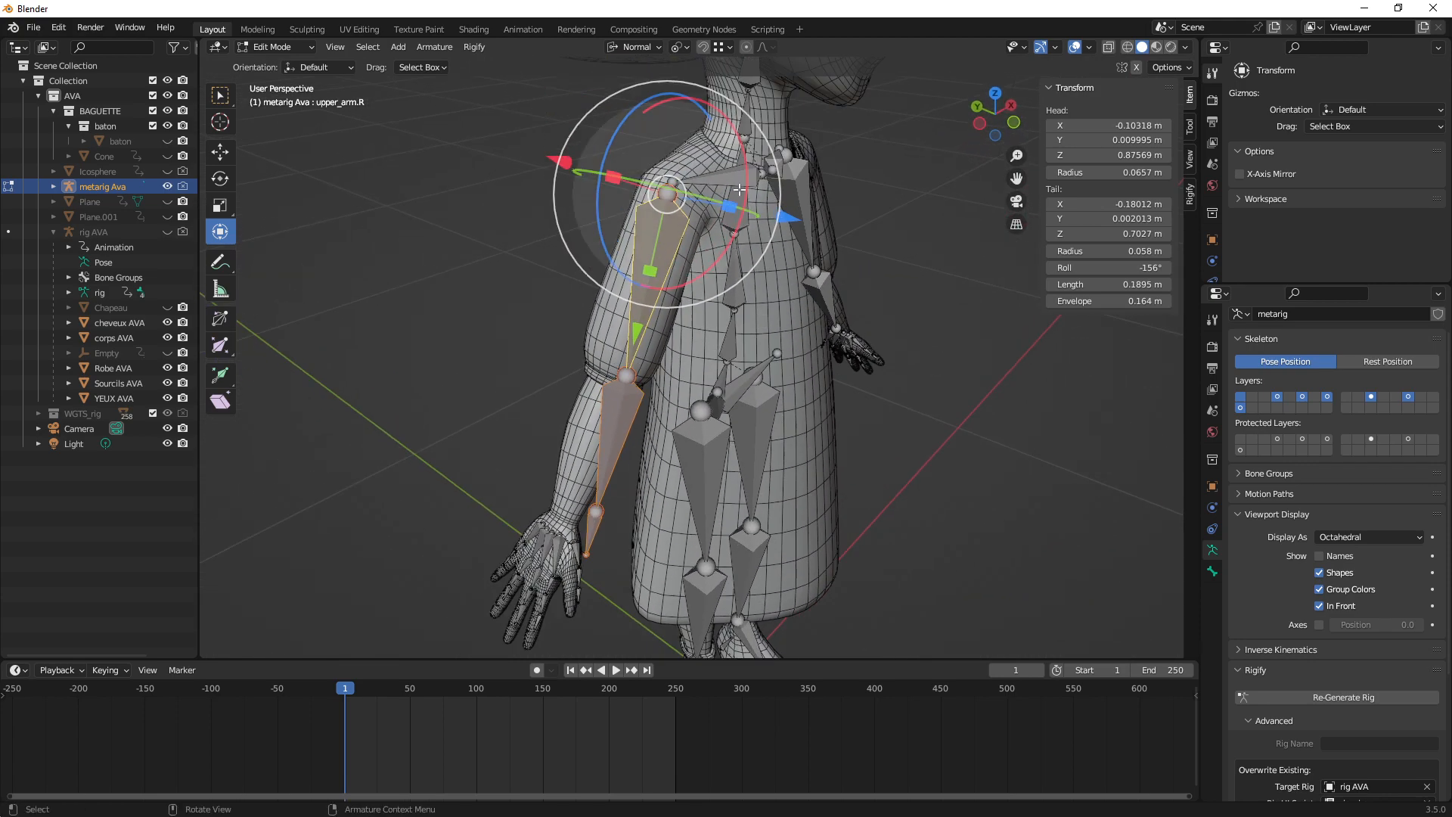
left_click_drag(749, 168, 760, 184)
middle_click_drag(748, 389, 706, 215)
left_click_drag(705, 188, 706, 182)
In the front view, rotate the right arm bones about the upper arm's Z axis so the chain follows the arm mesh
middle_click_drag(698, 424, 705, 378)
scroll(707, 382, "down", 3)
middle_click_drag(705, 378, 739, 355, "shift")
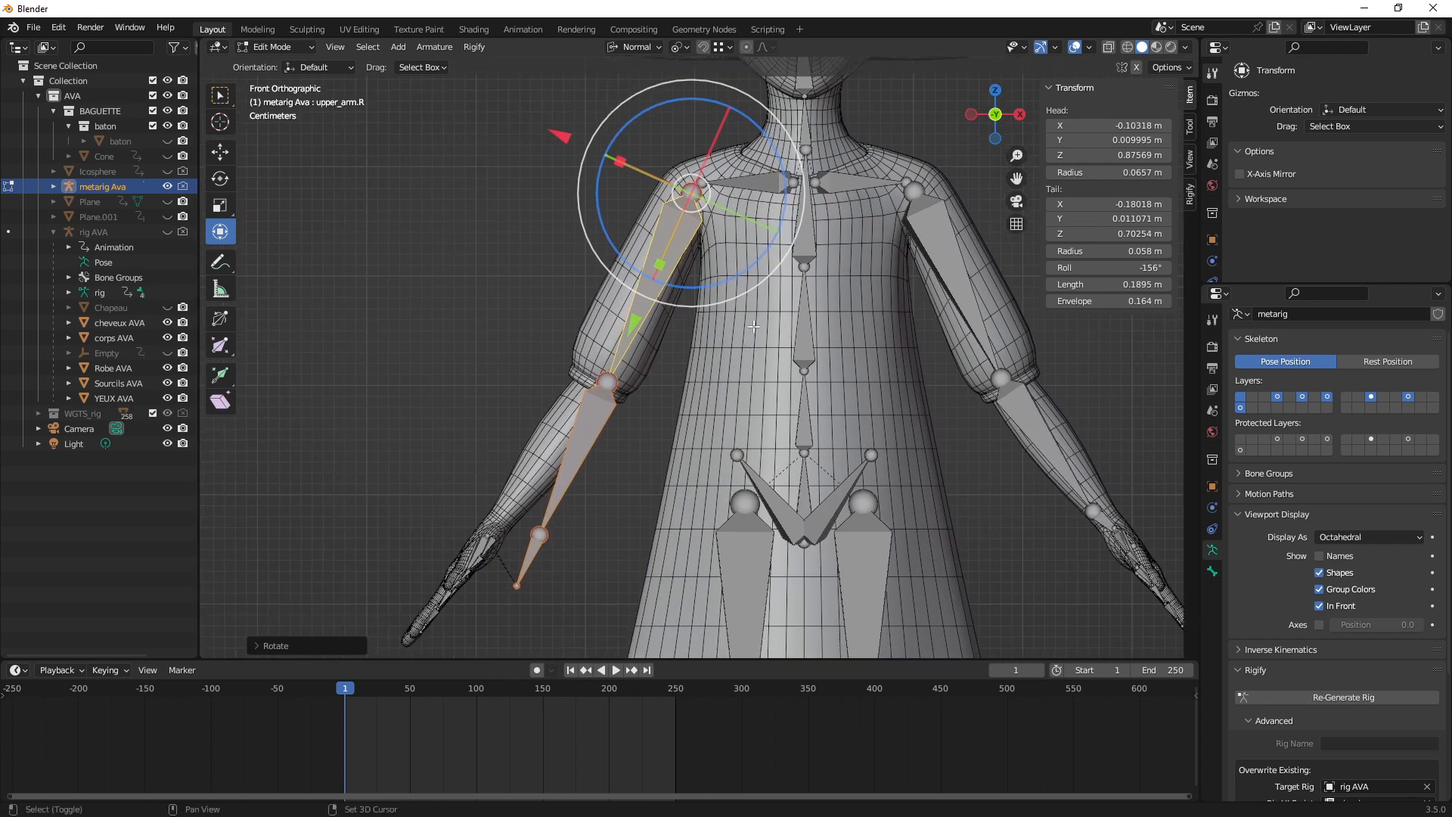
left_click_drag(758, 261, 754, 273)
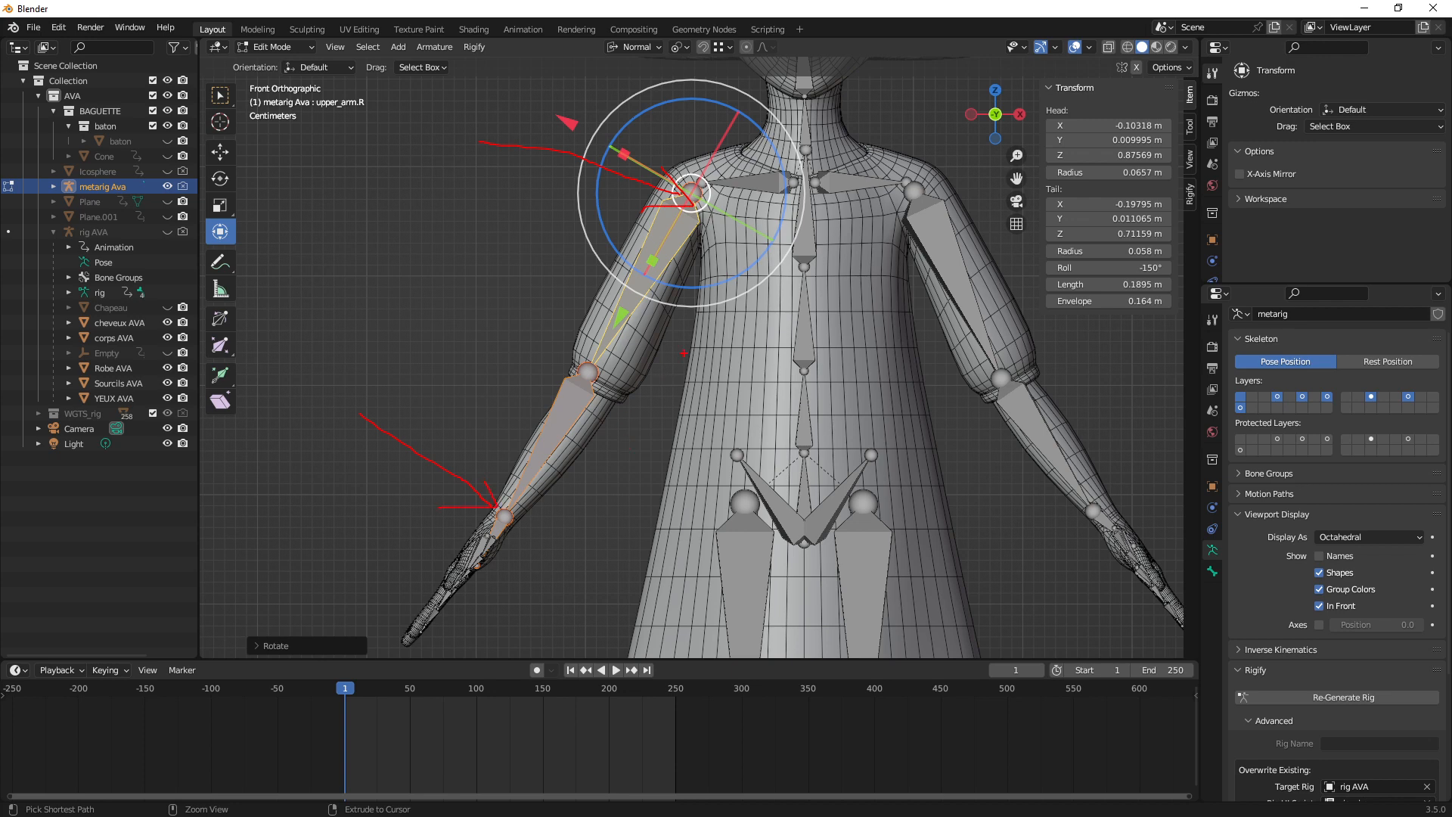
key("Escape")
In the left view, rotate the right arm bones 1.32° about the upper arm's X axis to fit the arm mesh
mouse_move(655, 376)
middle_mouse_down()
mouse_move(819, 401)
mouse_move(688, 424)
mouse_move(727, 395)
middle_mouse_up()
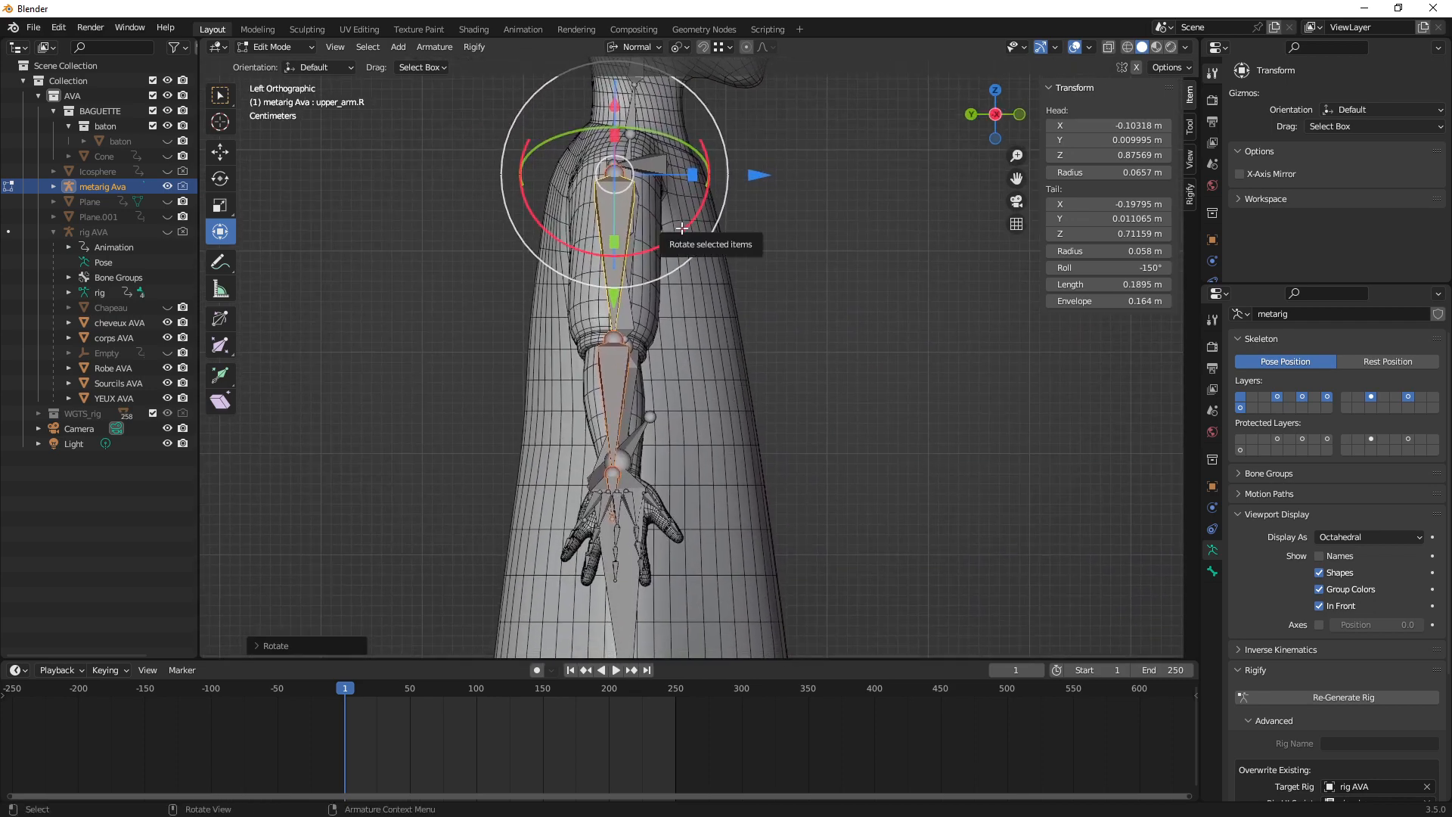
left_click_drag(683, 228, 780, 290)
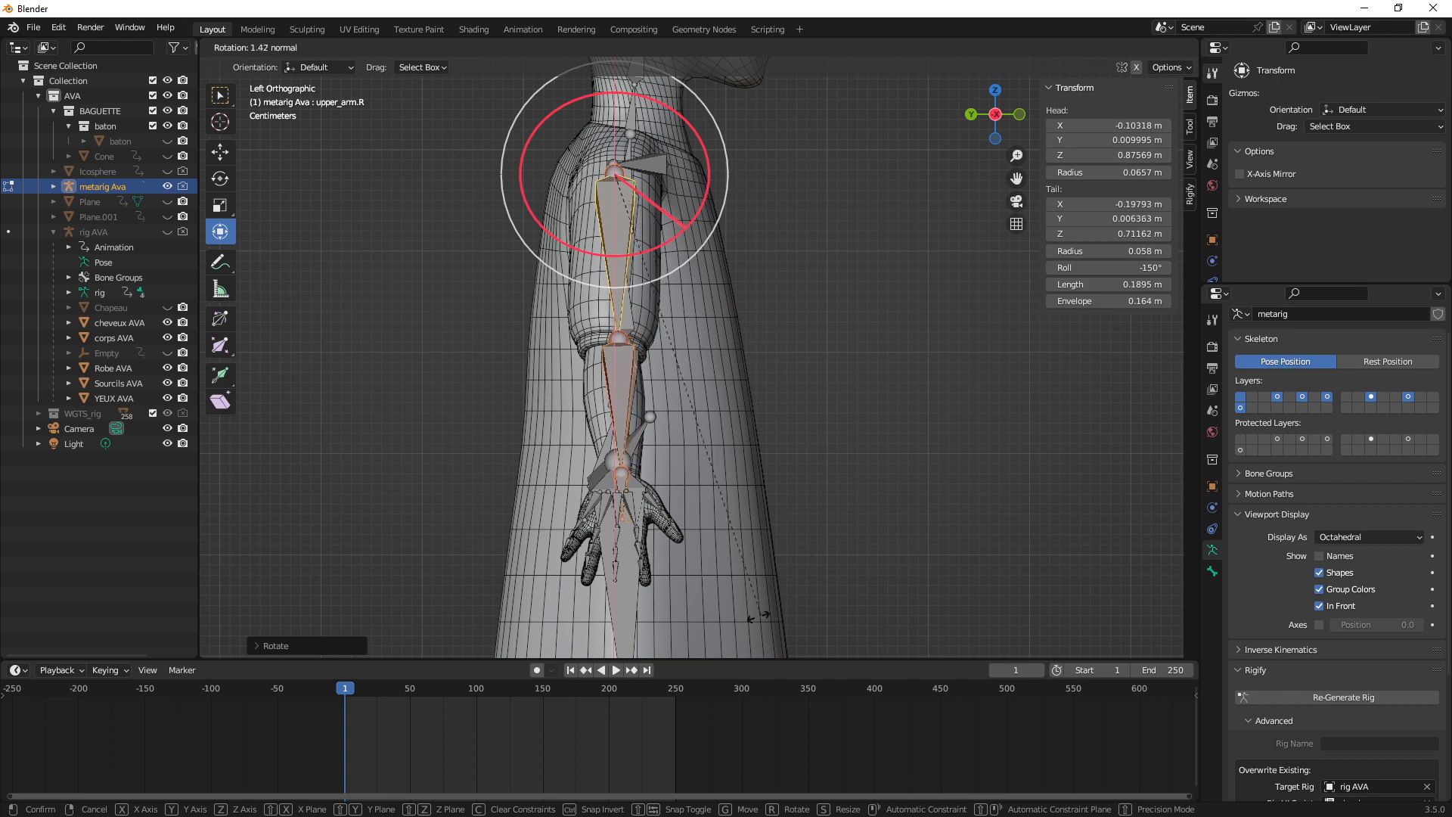
left_click_drag(756, 617, 1049, 402)
left_click_drag(751, 613, 722, 614)
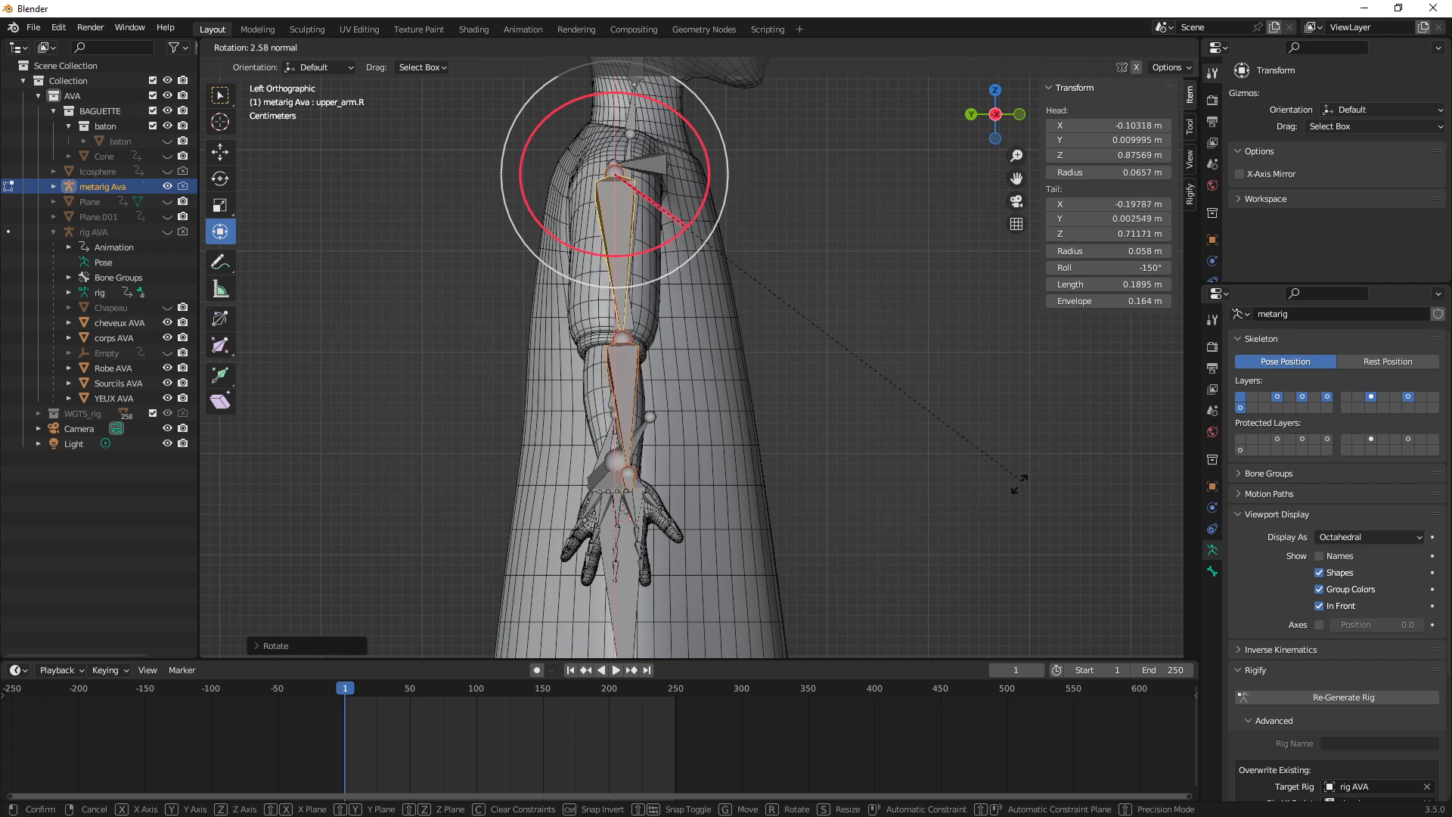
left_click_drag(1072, 476, 584, 633)
left_click_drag(718, 639, 686, 636)
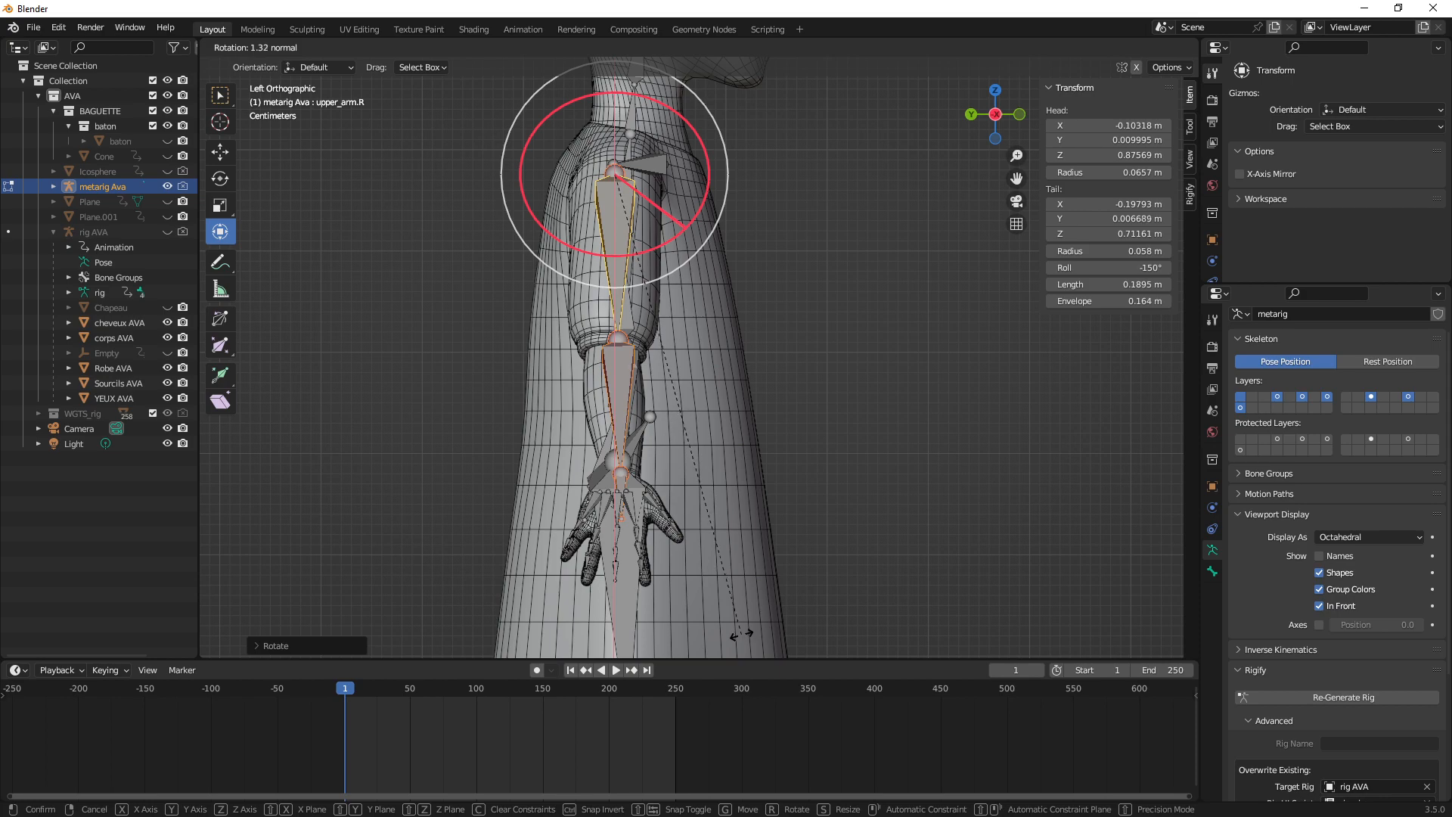
left_click_drag(740, 634, 740, 634)
Examine from the front how the straightened right arm bones sit inside the arm mesh around the elbow and wrist
mouse_move(735, 357)
middle_mouse_down()
mouse_move(681, 496)
mouse_move(815, 308)
mouse_move(779, 347)
mouse_move(684, 353)
mouse_move(697, 394)
mouse_move(723, 250)
mouse_move(716, 353)
middle_mouse_up()
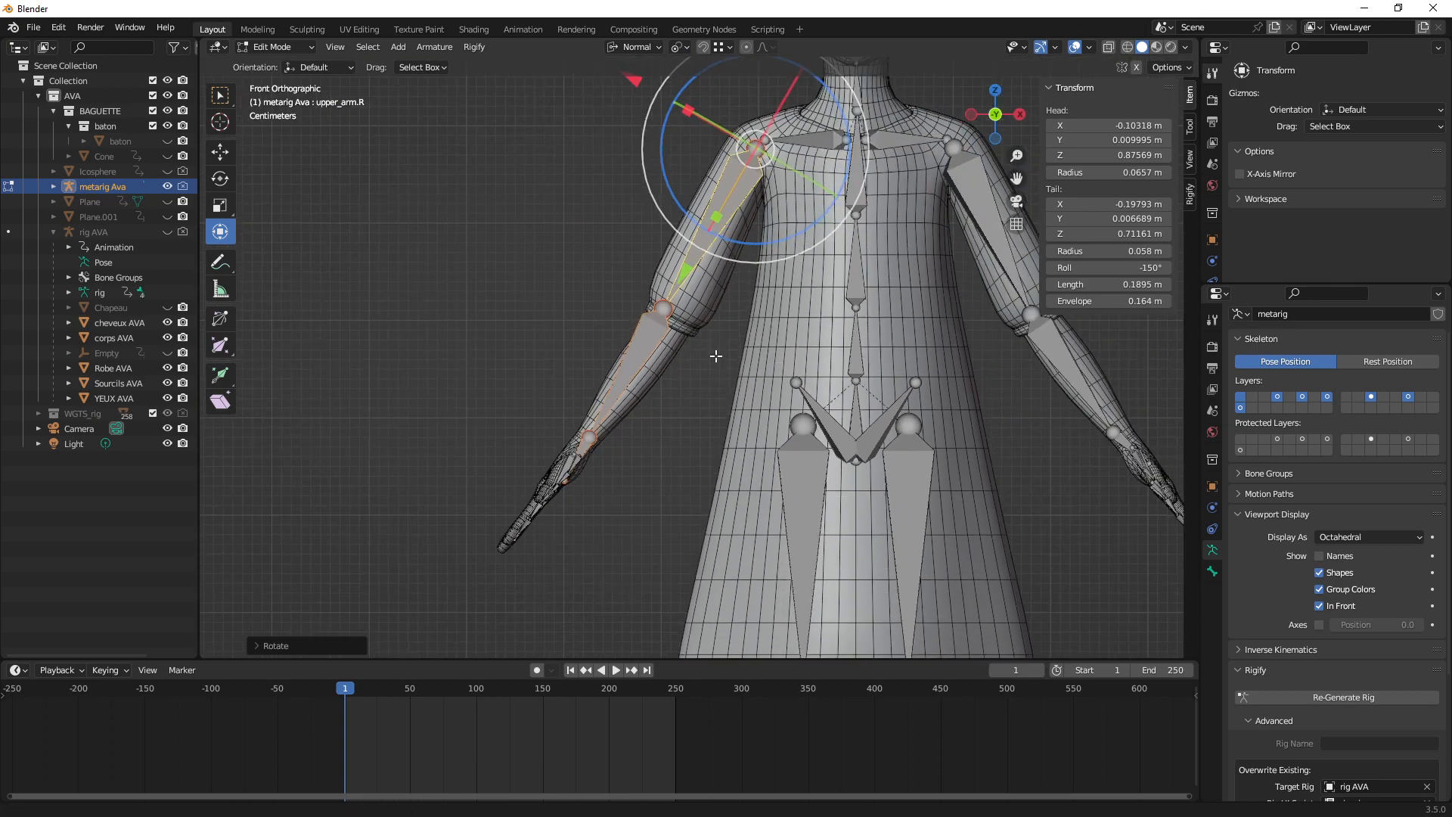
middle_click_drag(742, 282, 708, 309, "shift")
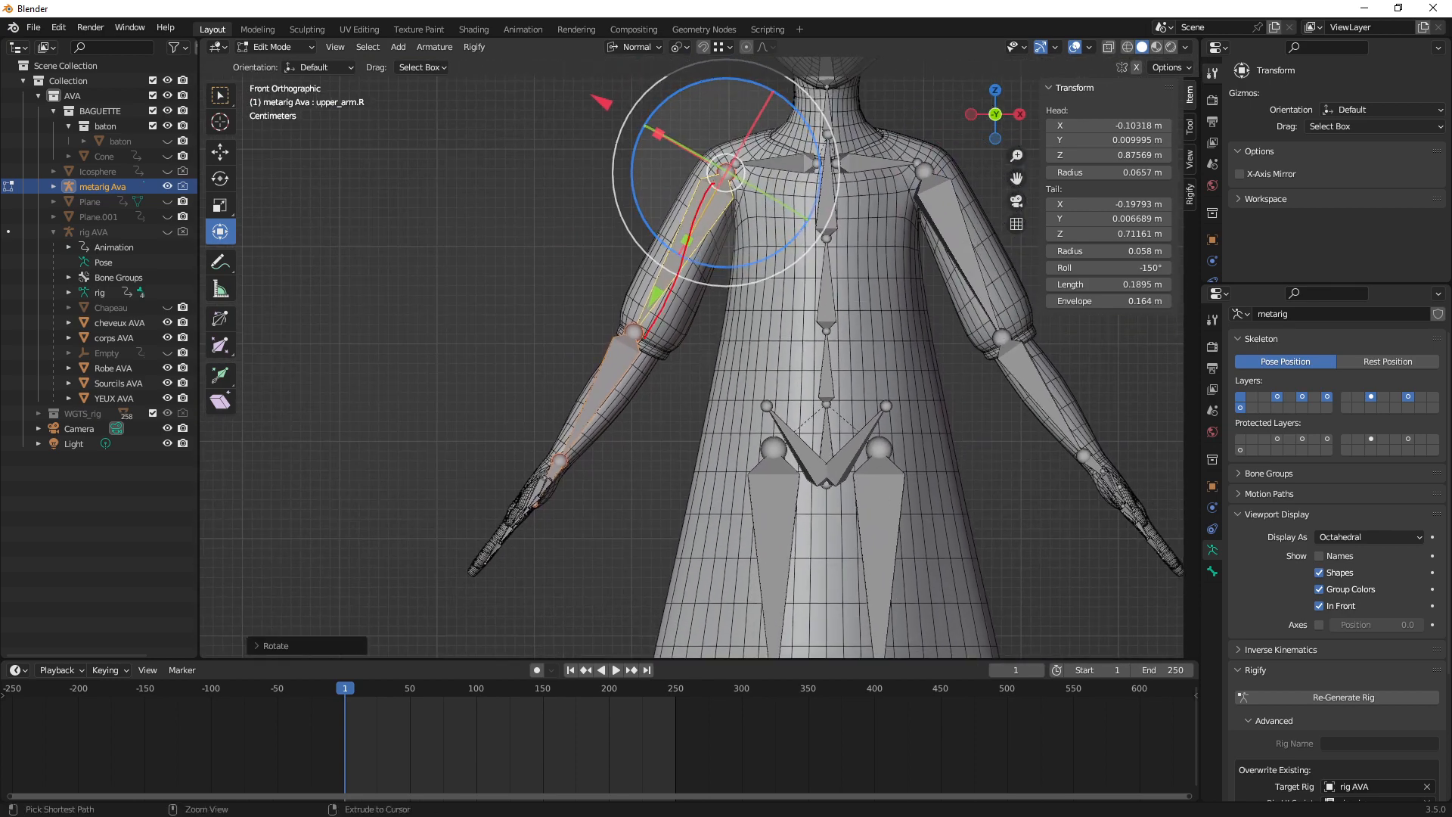
middle_click_drag(662, 442, 922, 430)
middle_click_drag(729, 417, 623, 357, "alt")
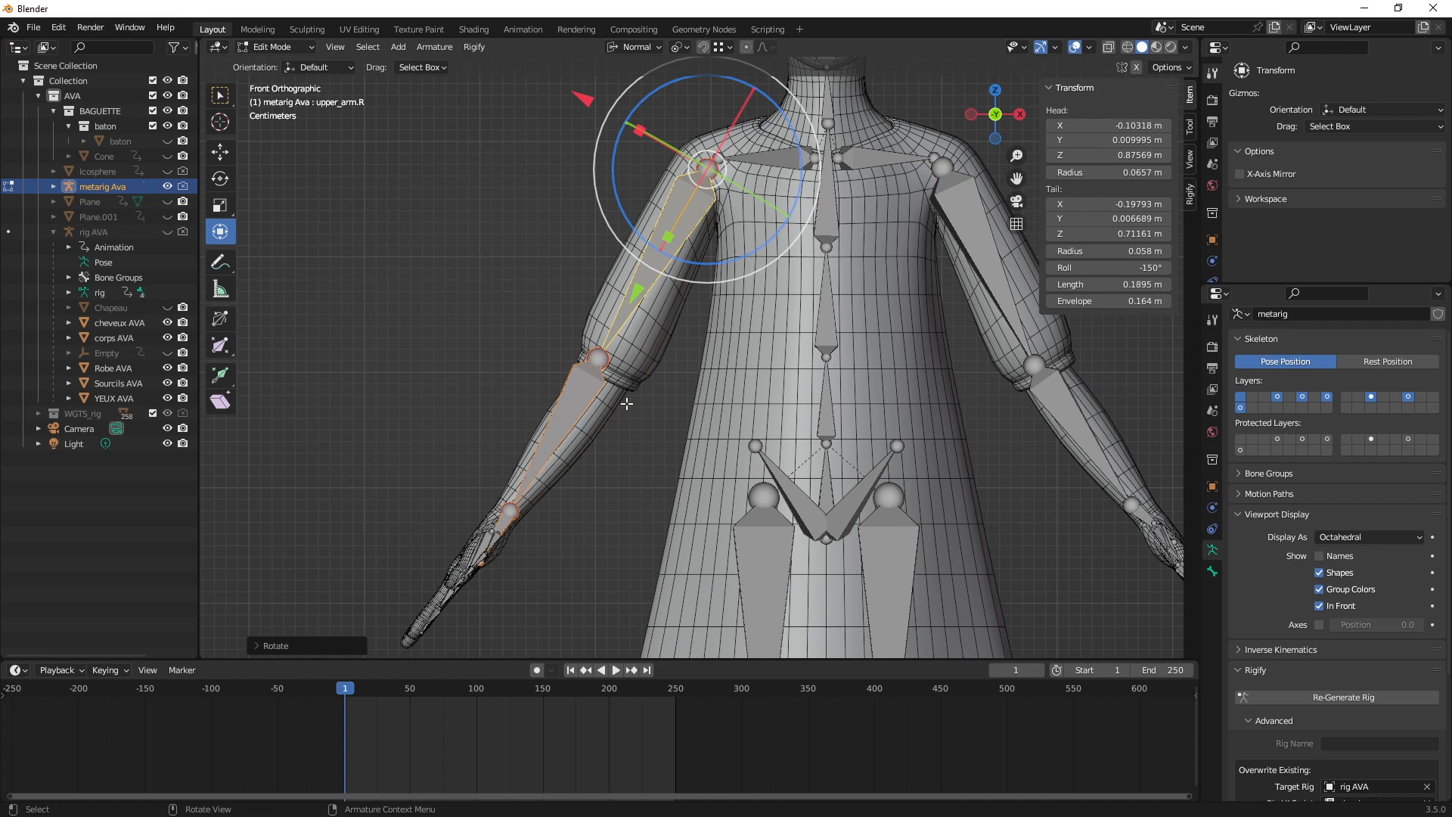
middle_click_drag(644, 442, 523, 376)
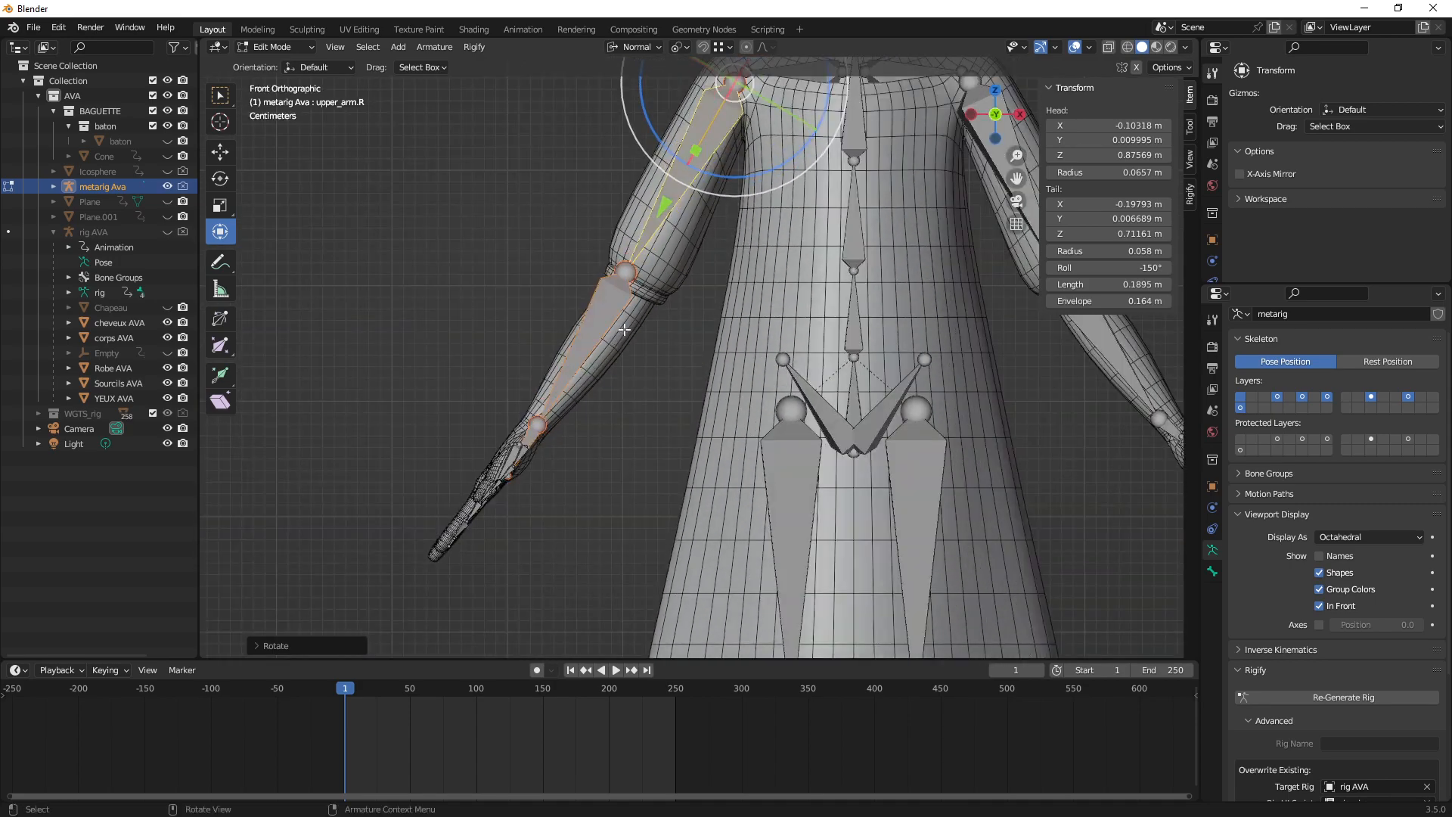
Select only the right elbow joint between the upper_arm.R and forearm.R bones
middle_click_drag(641, 295, 775, 378)
left_click(658, 350)
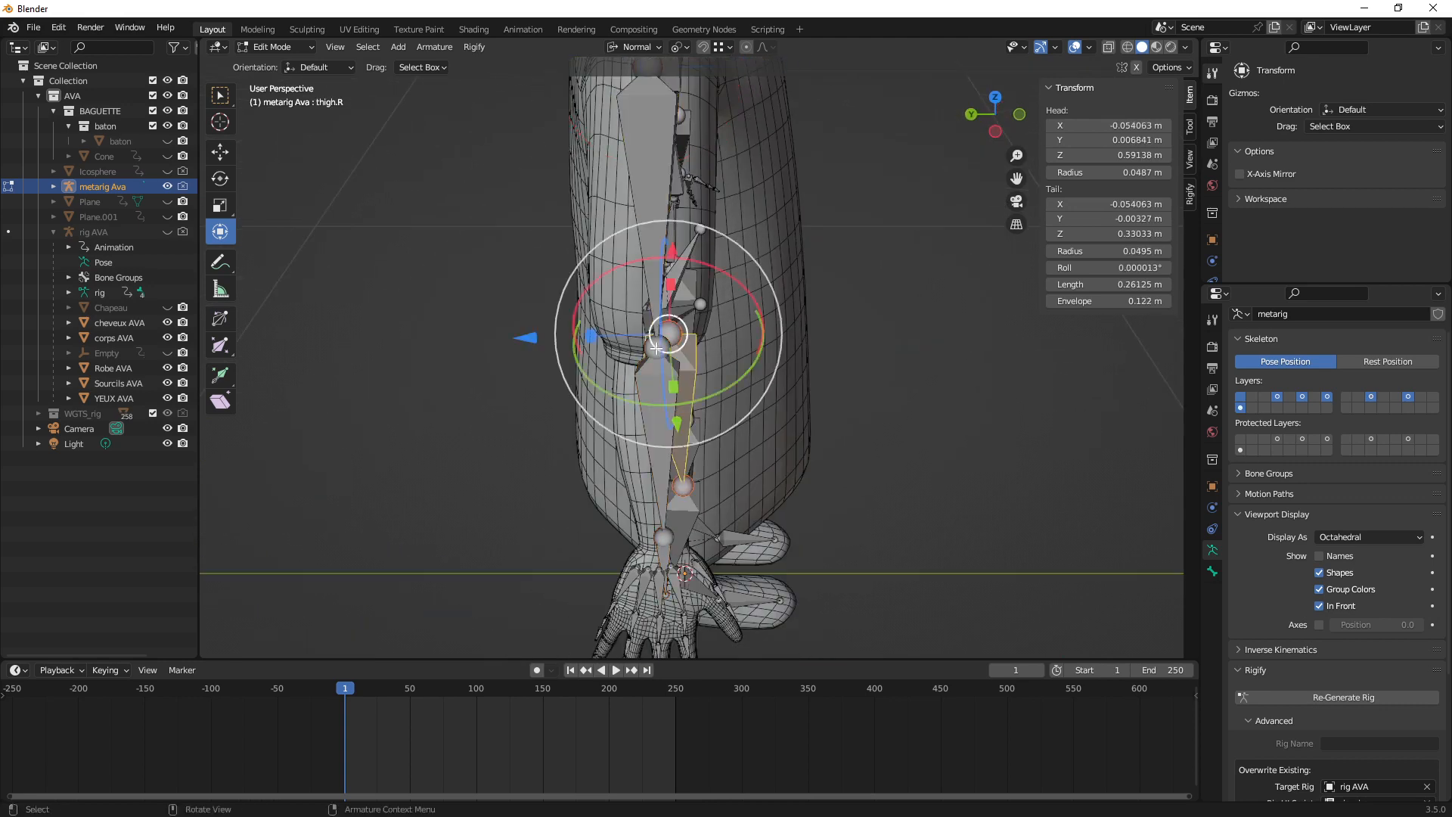
left_click(650, 353)
middle_click_drag(665, 351, 612, 395)
scroll(645, 331, "down", 1)
scroll(602, 355, "up", 2)
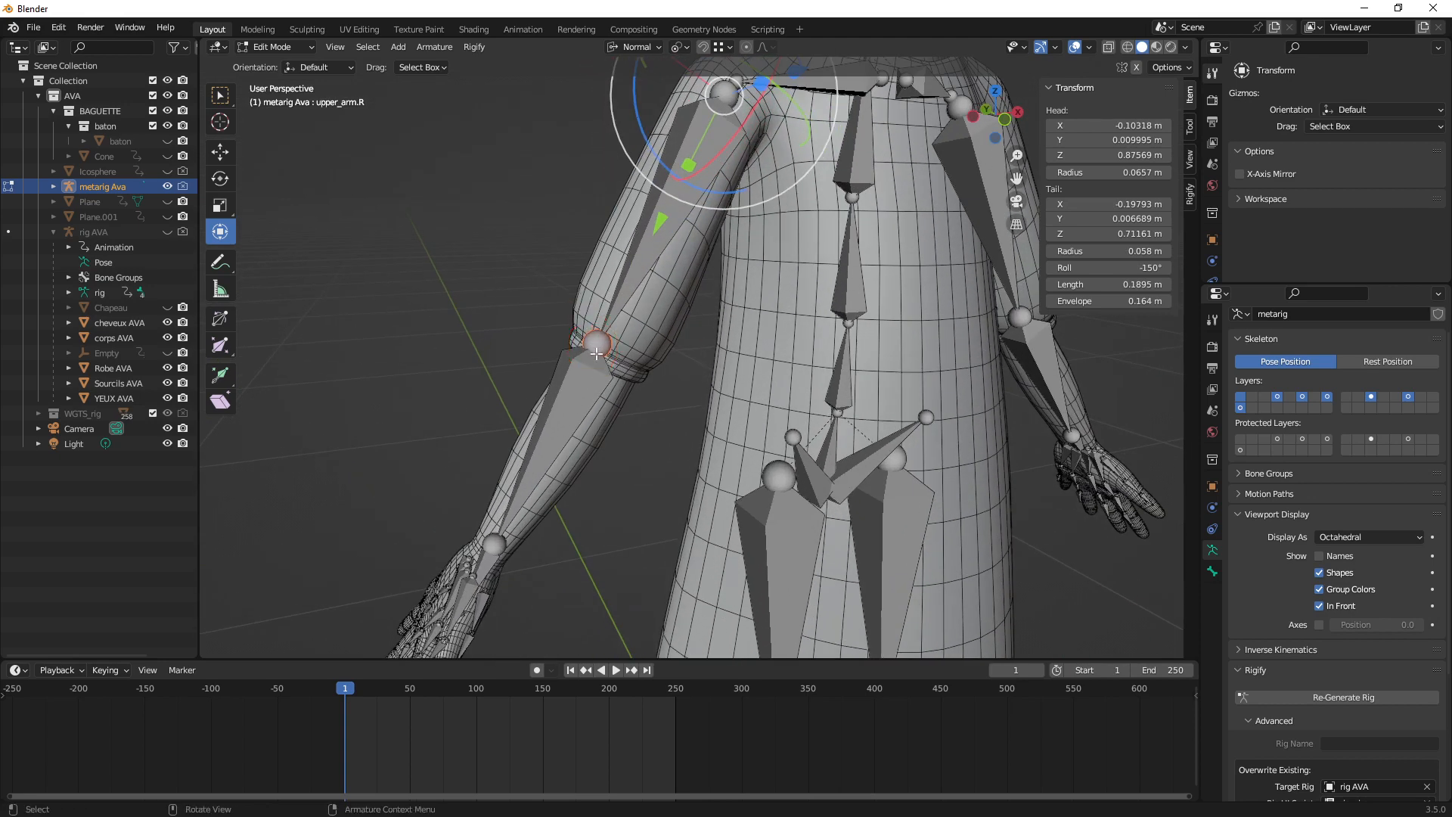
With a Median Point pivot and Global orientation, move the right elbow joint backward along Y to about 0.018 m
middle_click_drag(596, 353, 607, 357)
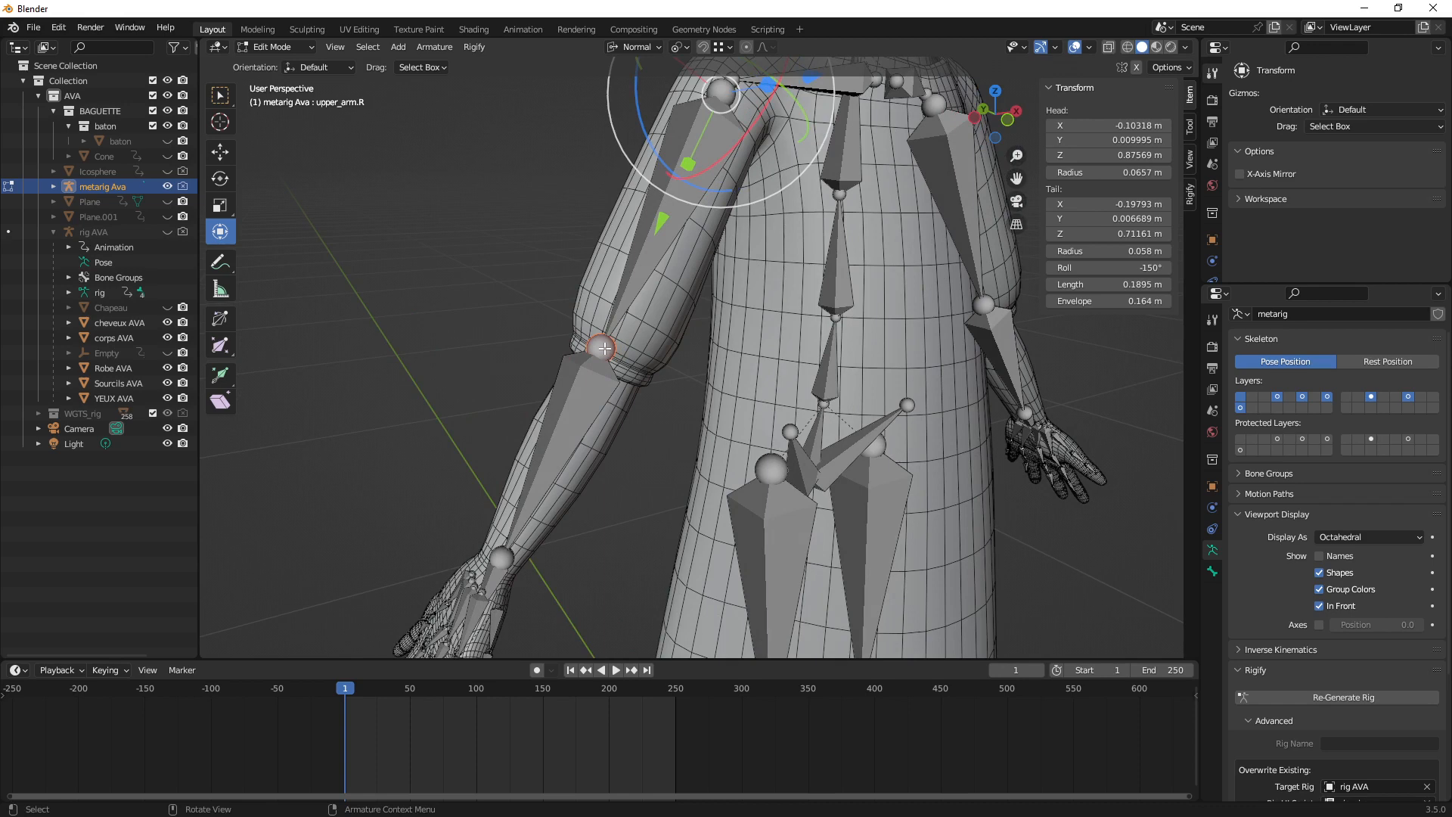
key("period")
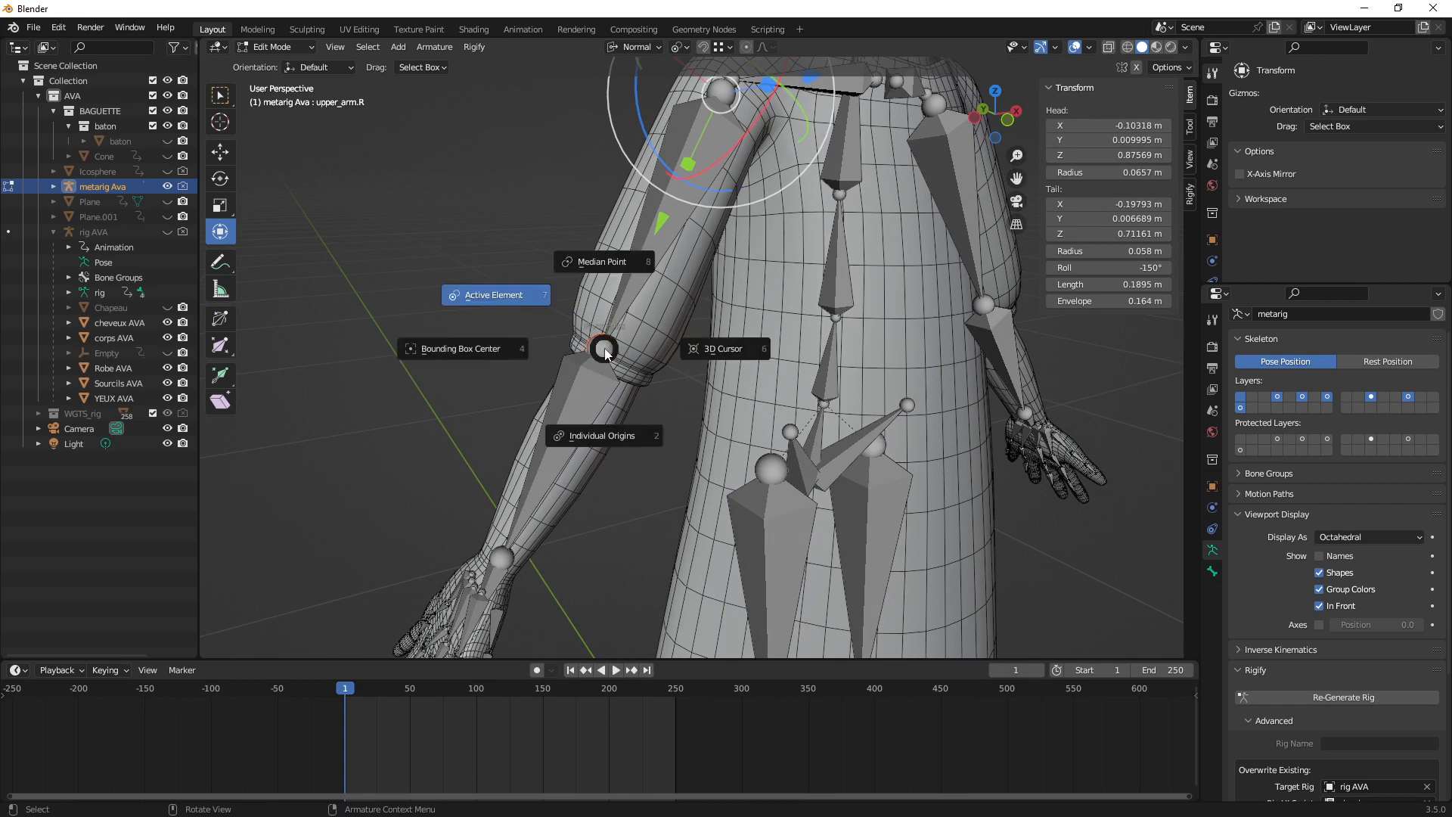
left_click(604, 266)
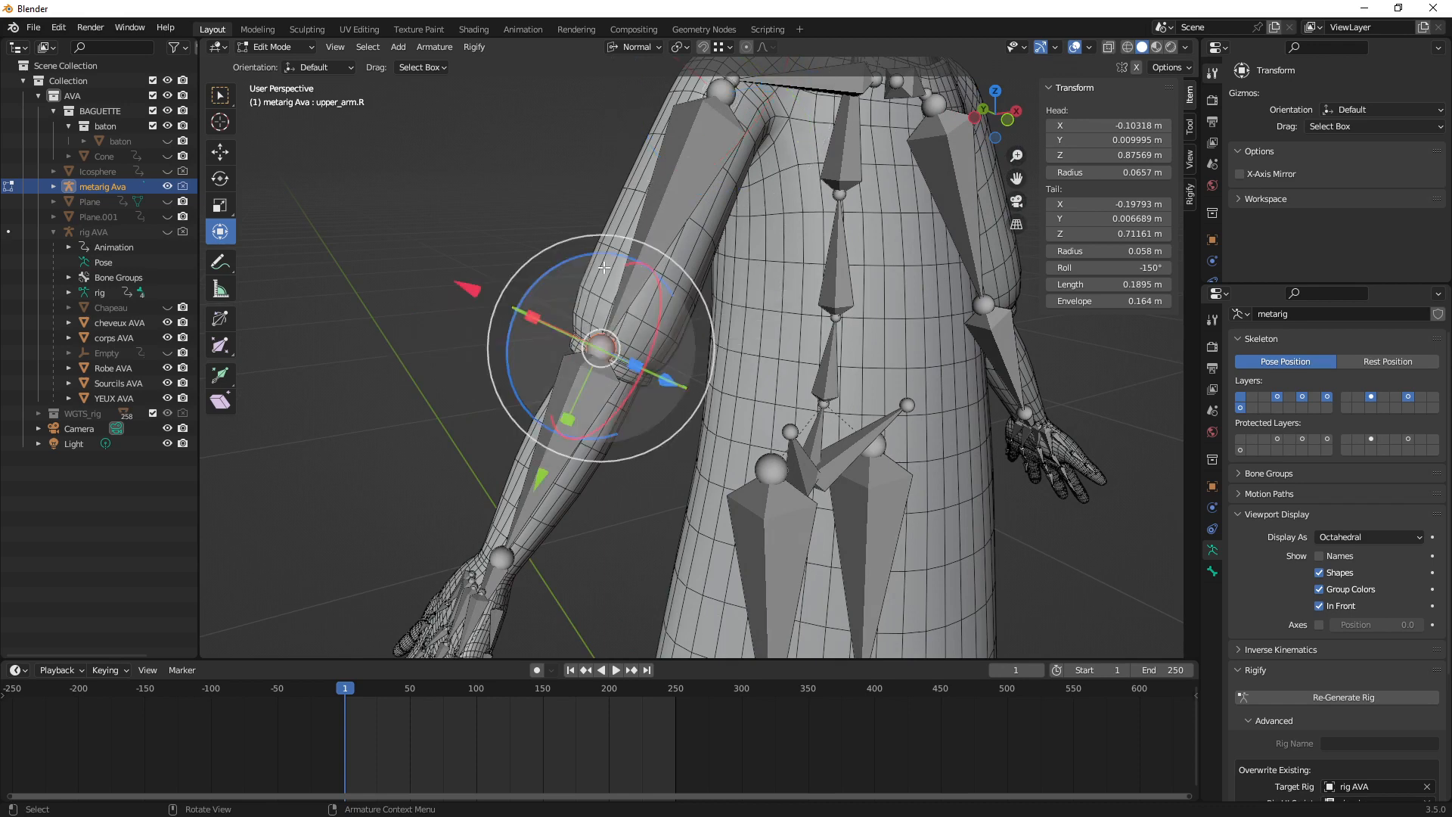
middle_click_drag(703, 386, 884, 399)
key("comma")
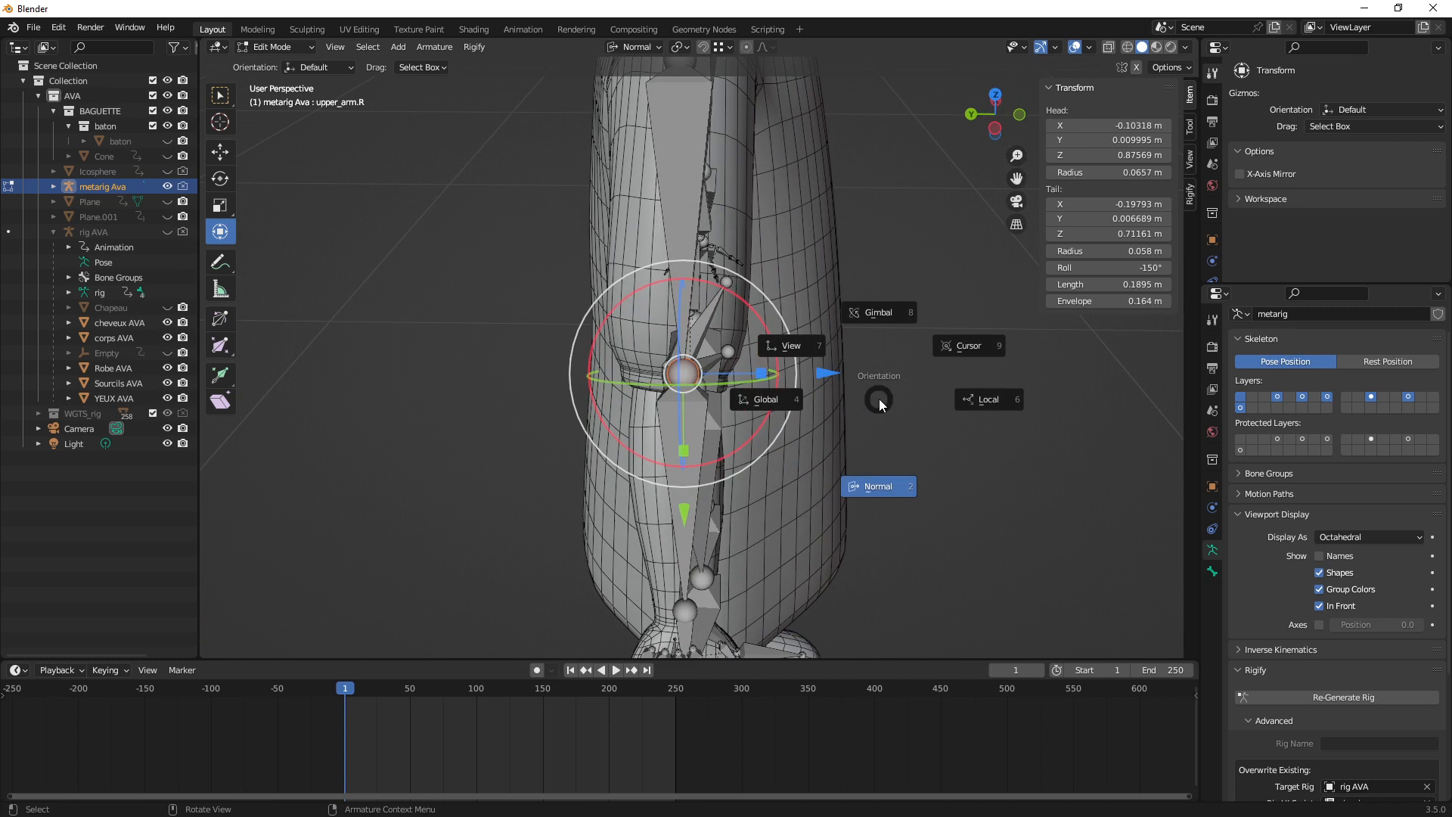
left_click(767, 397)
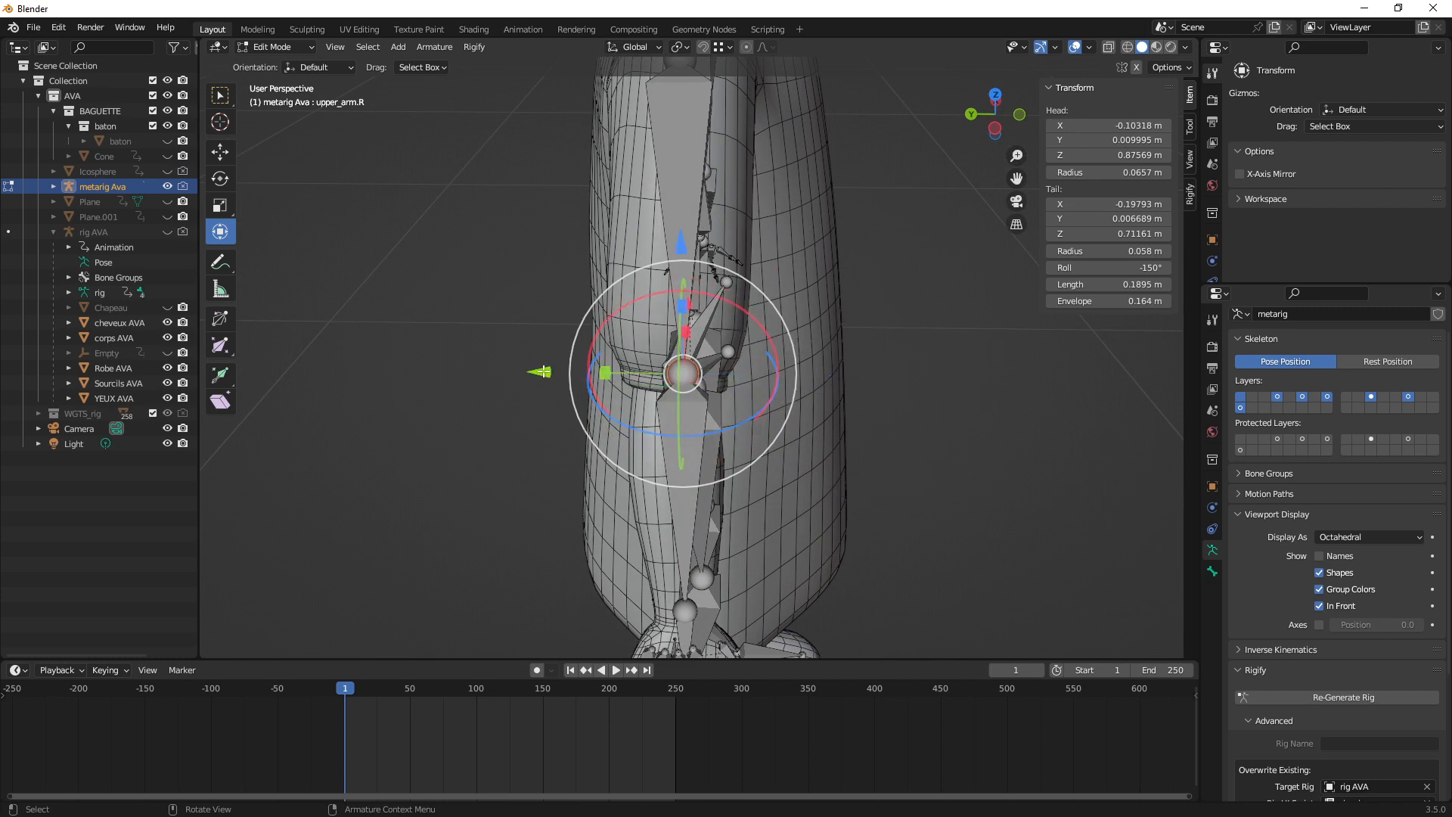
left_click_drag(543, 371, 521, 371)
key("KP_1")
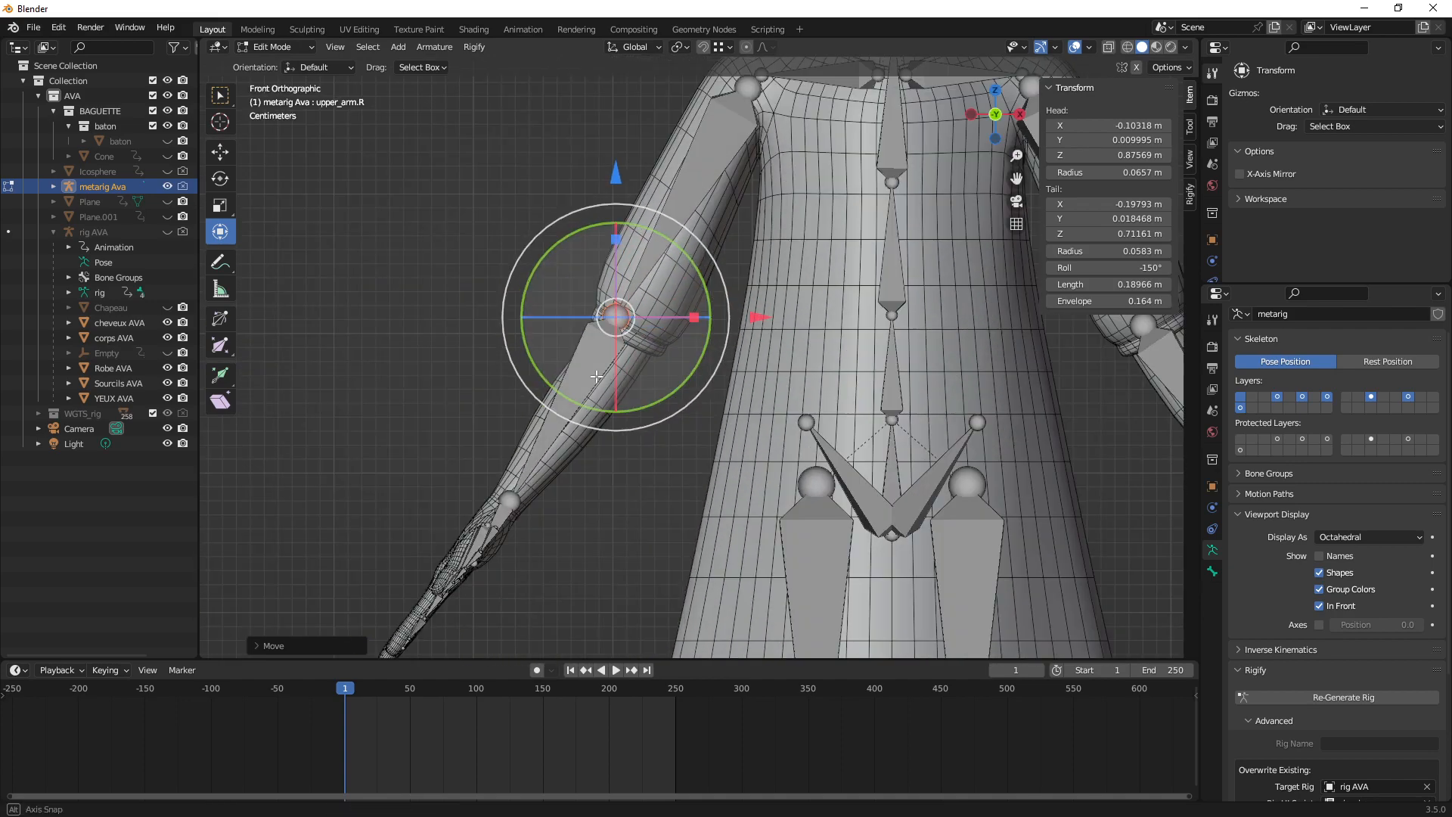
scroll(651, 424, "down", 2)
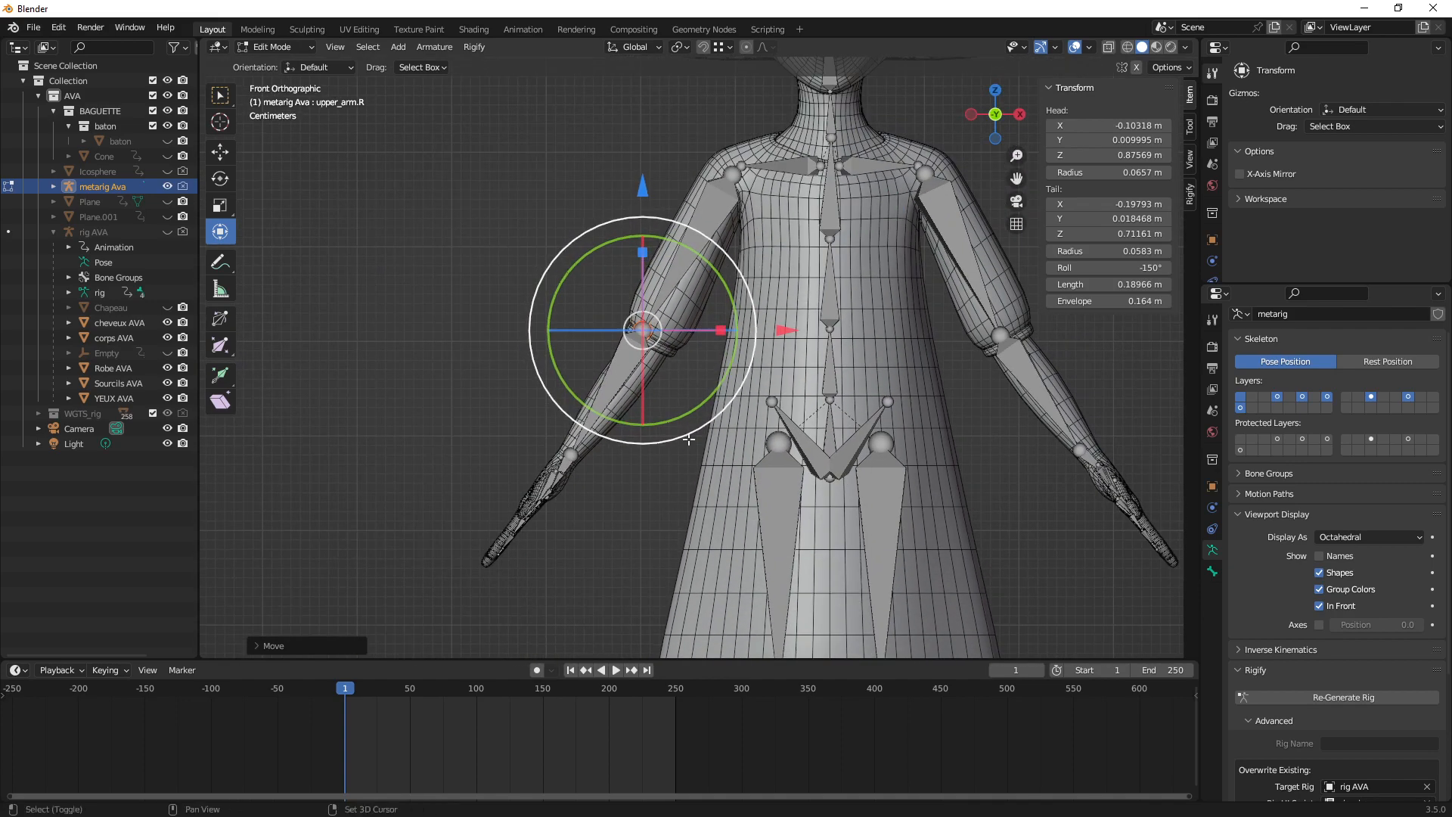
middle_click_drag(641, 434, 788, 450)
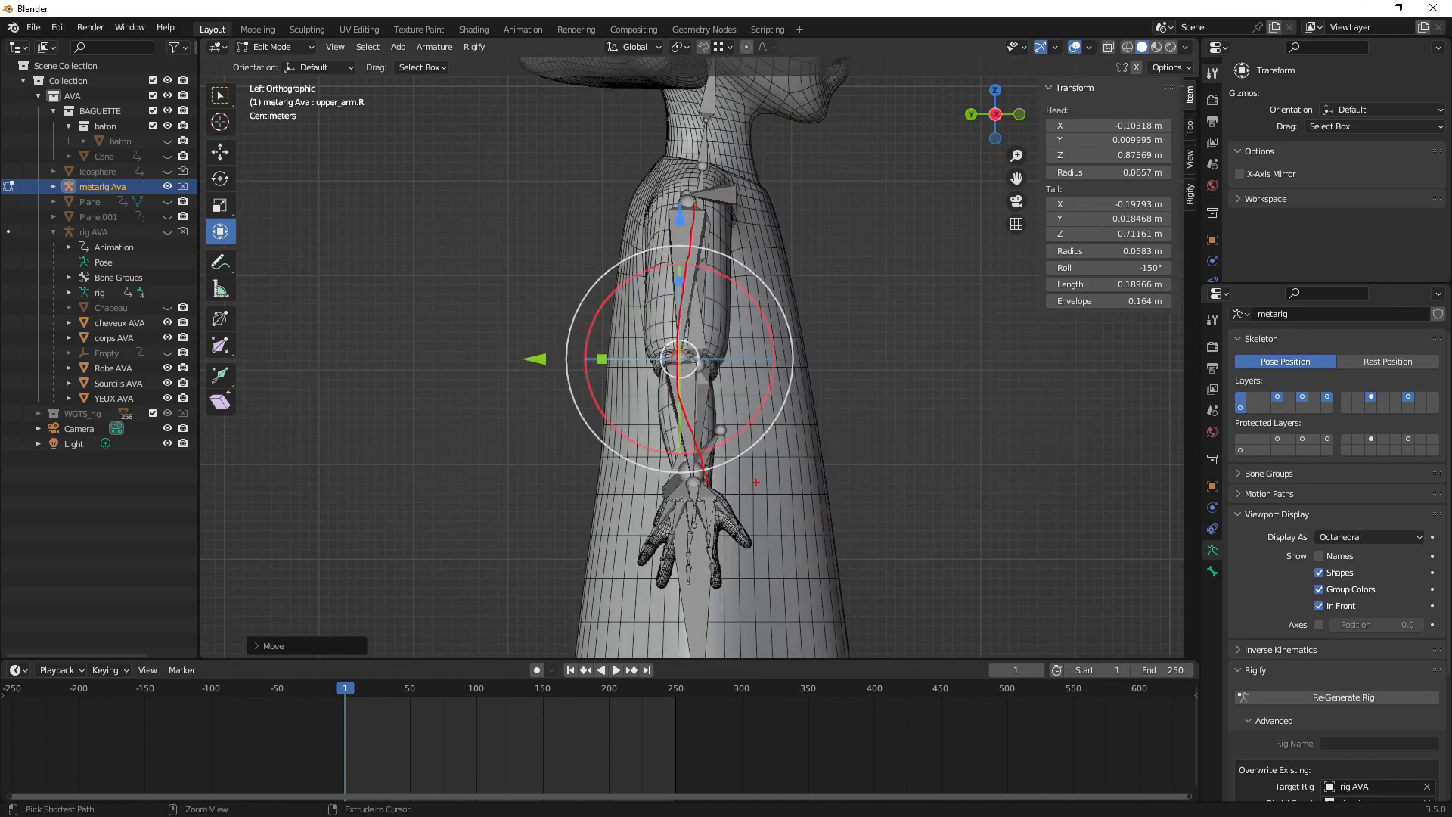
Select the upper_arm.R, forearm.R and hand.R bones and symmetrize them onto the left arm
middle_click_drag(717, 462, 641, 470)
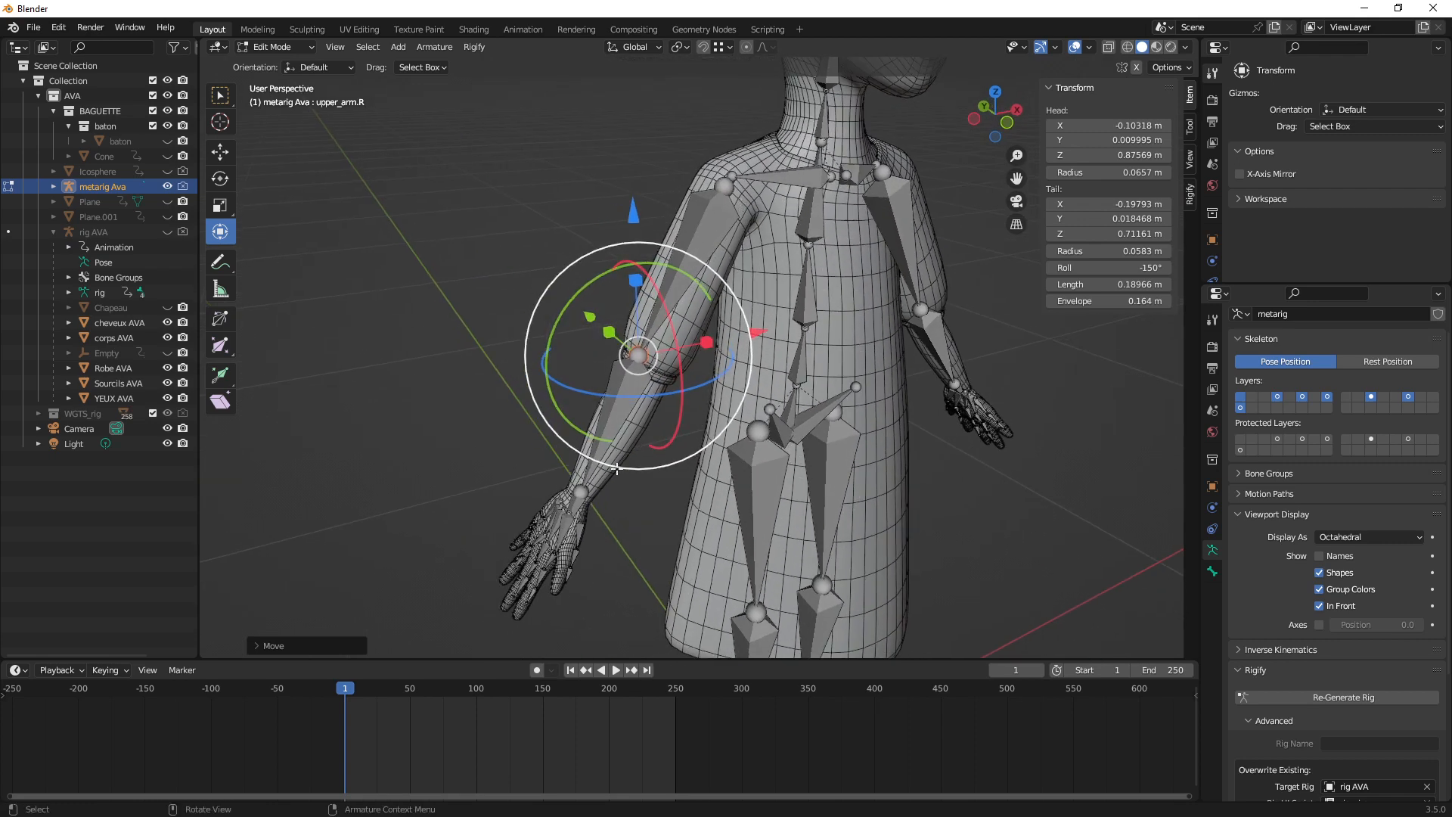
left_click(708, 222)
left_click(579, 497, "shift")
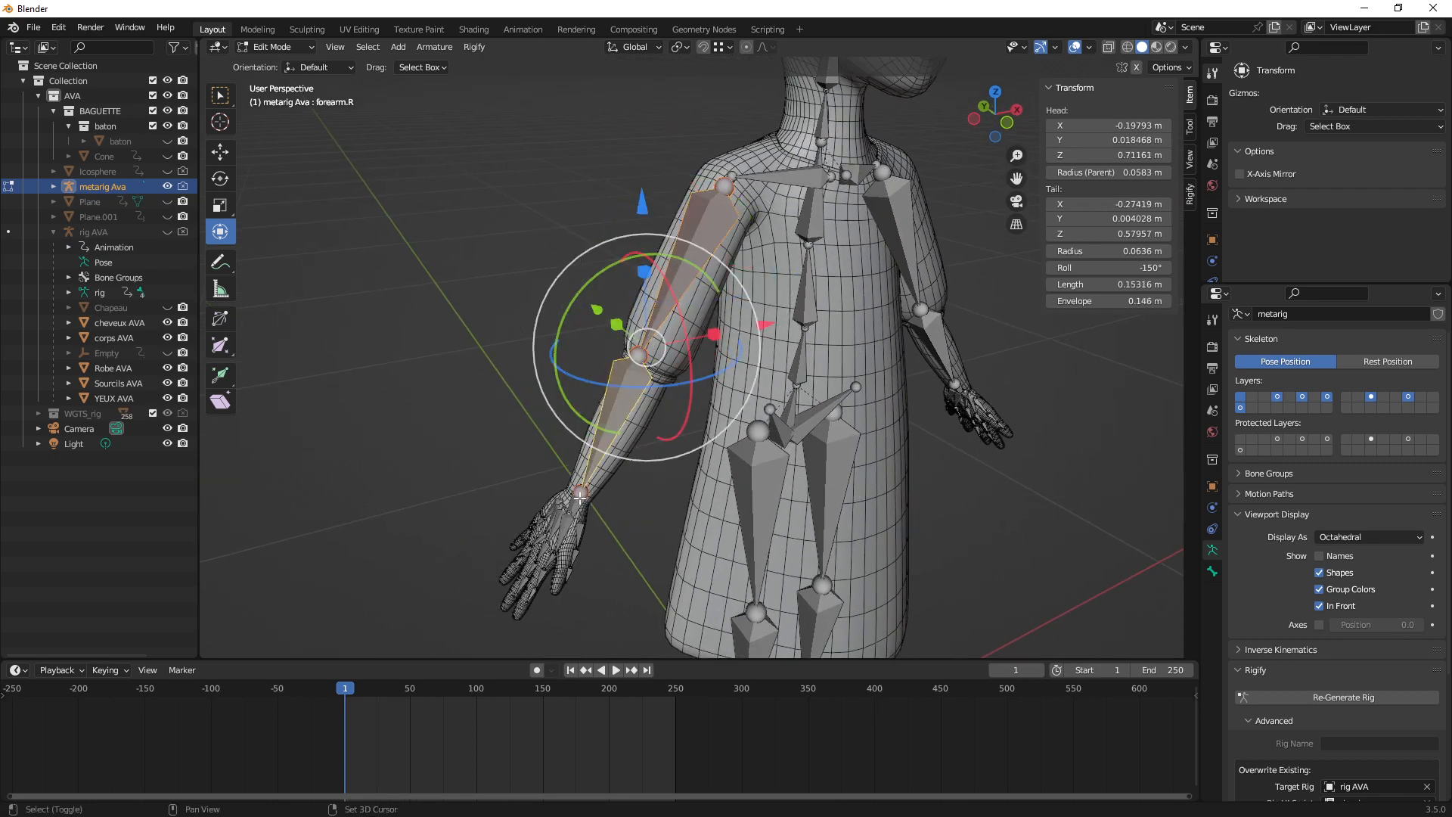
left_click(574, 505, "shift")
right_click(503, 220)
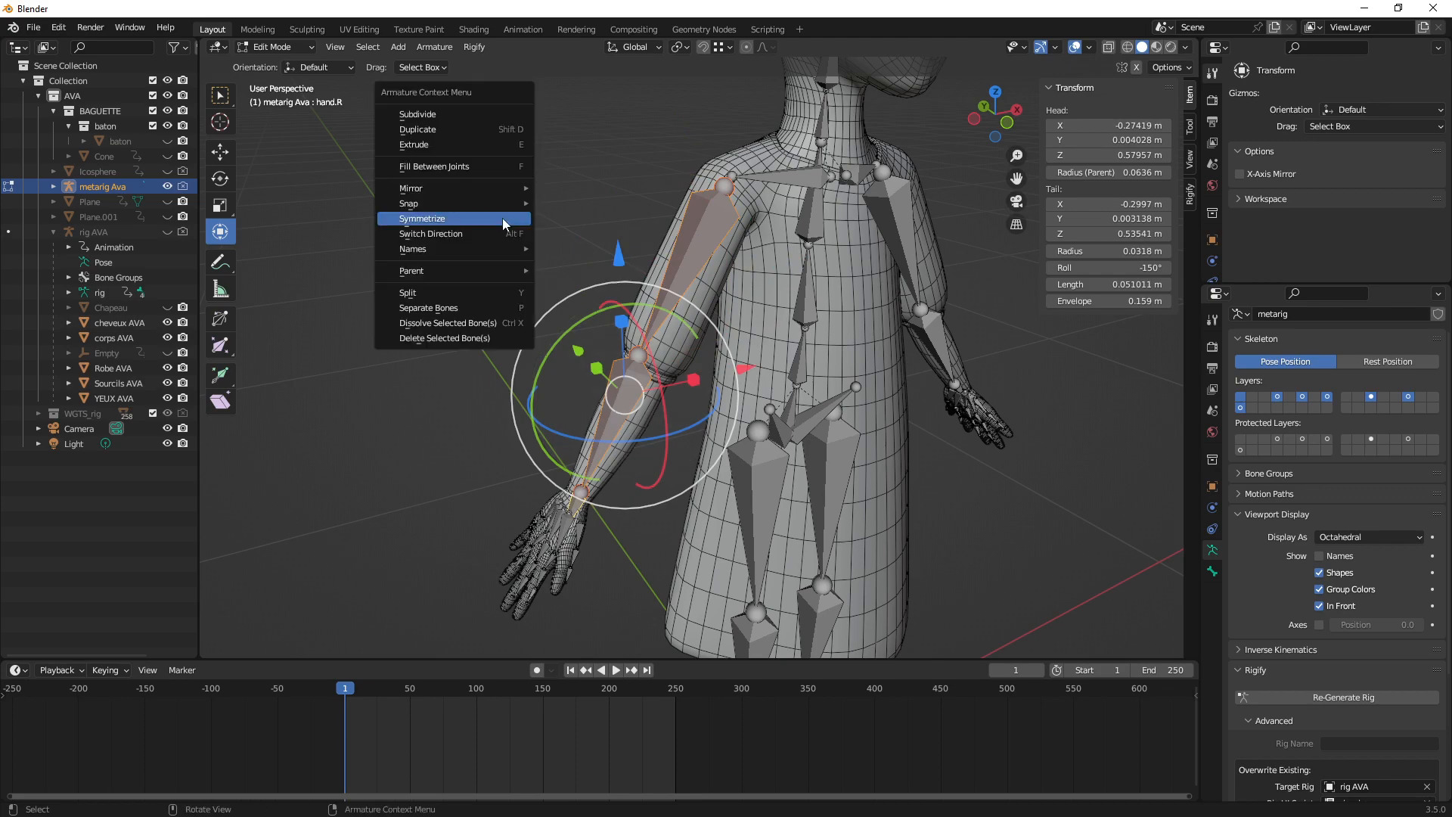
left_click(456, 219)
middle_click_drag(1023, 453, 601, 365)
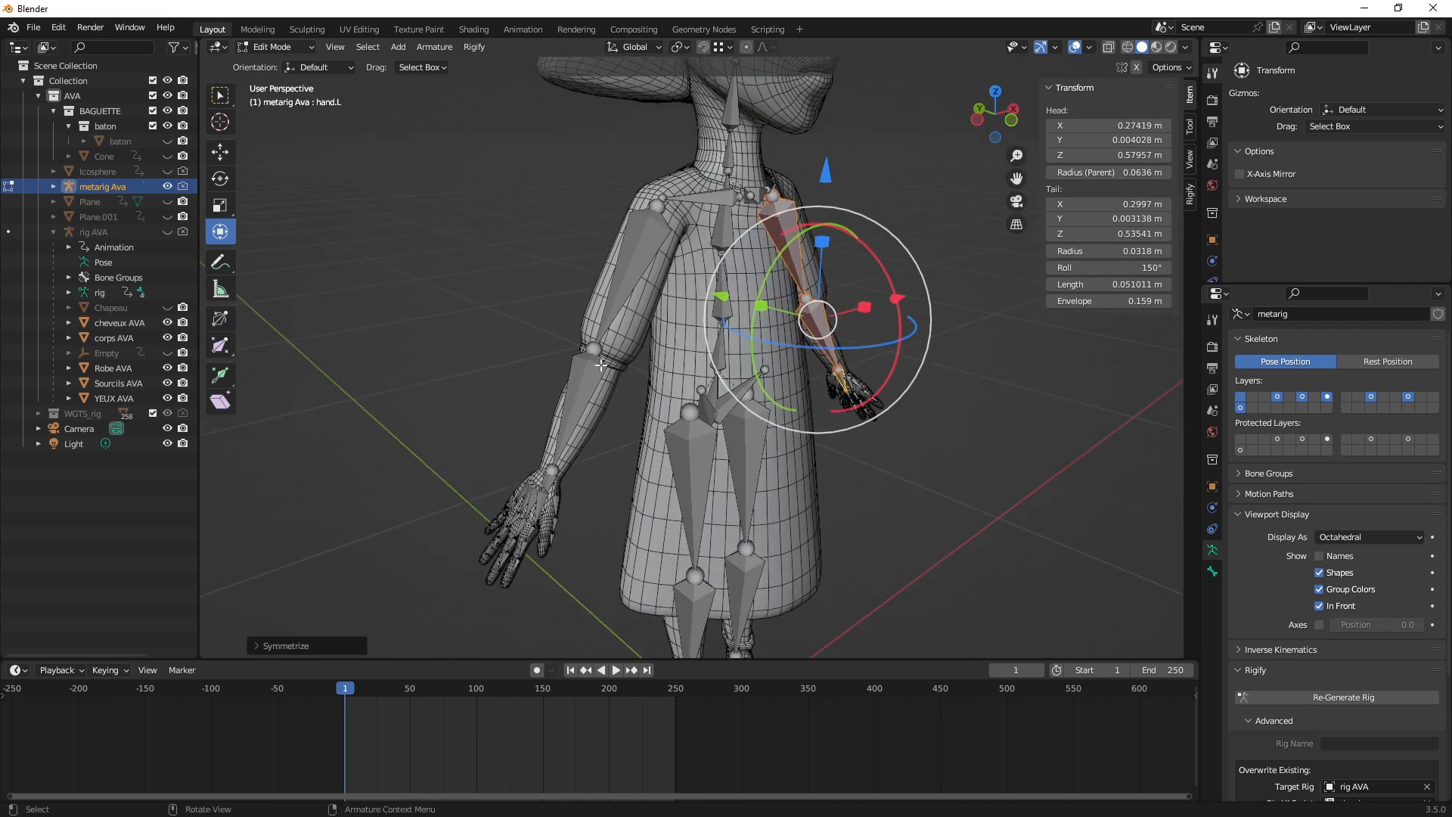
Re-generate the Rigify rig from the metarig and switch rig AVA to Pose Mode
left_click(630, 276)
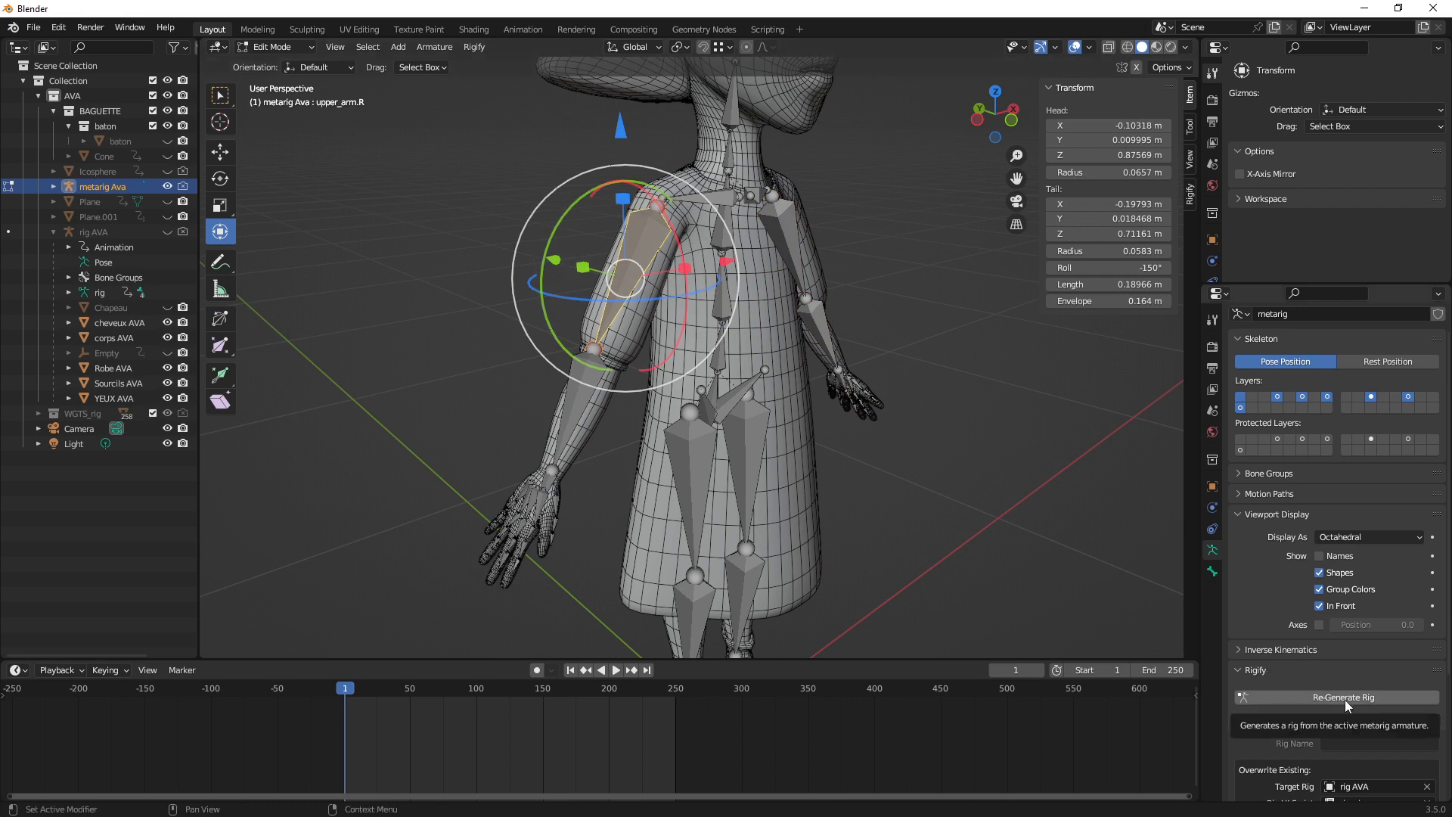
left_click(1297, 696)
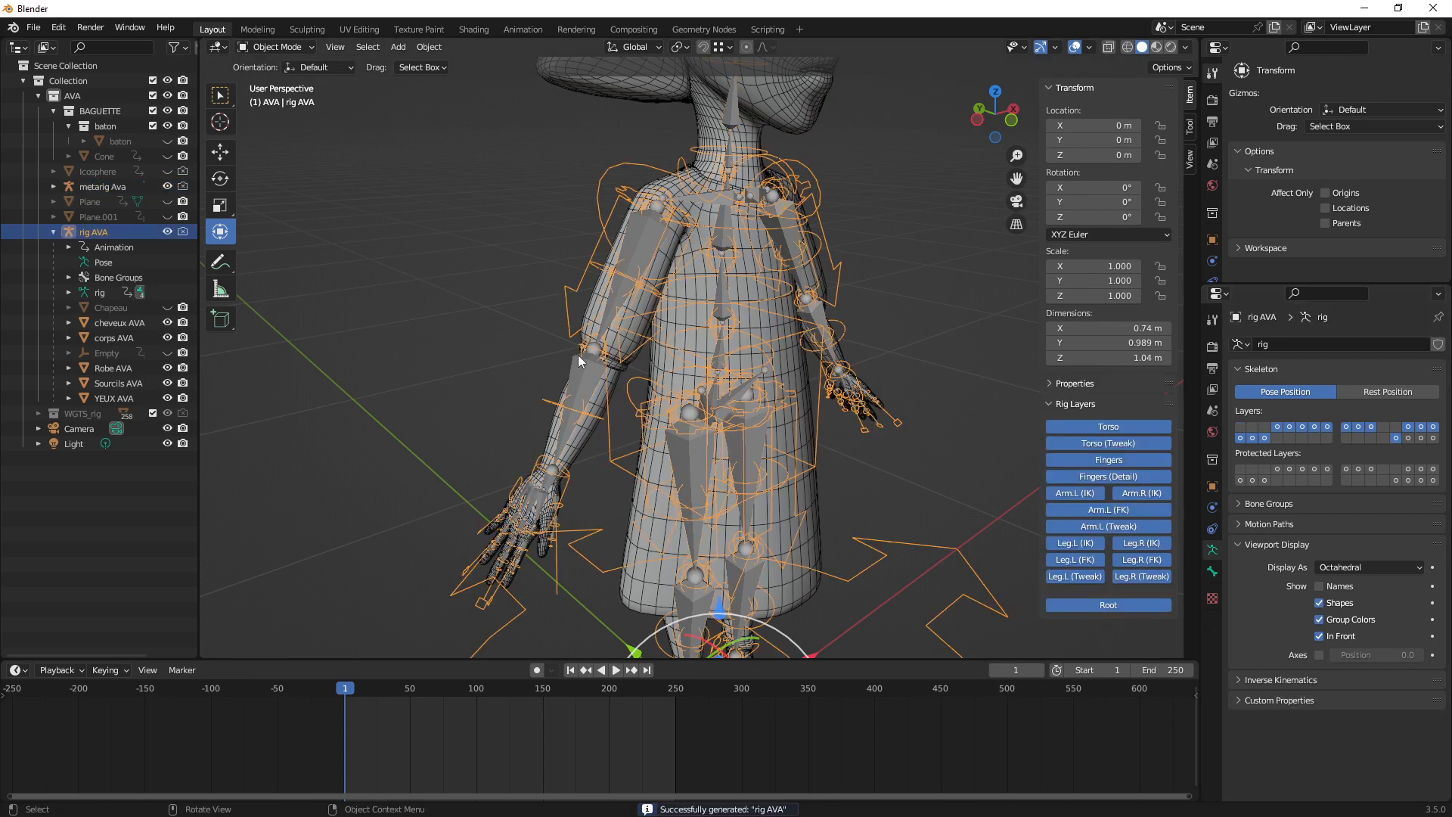
left_click(523, 260)
left_click(564, 280)
key("ctrl+Tab")
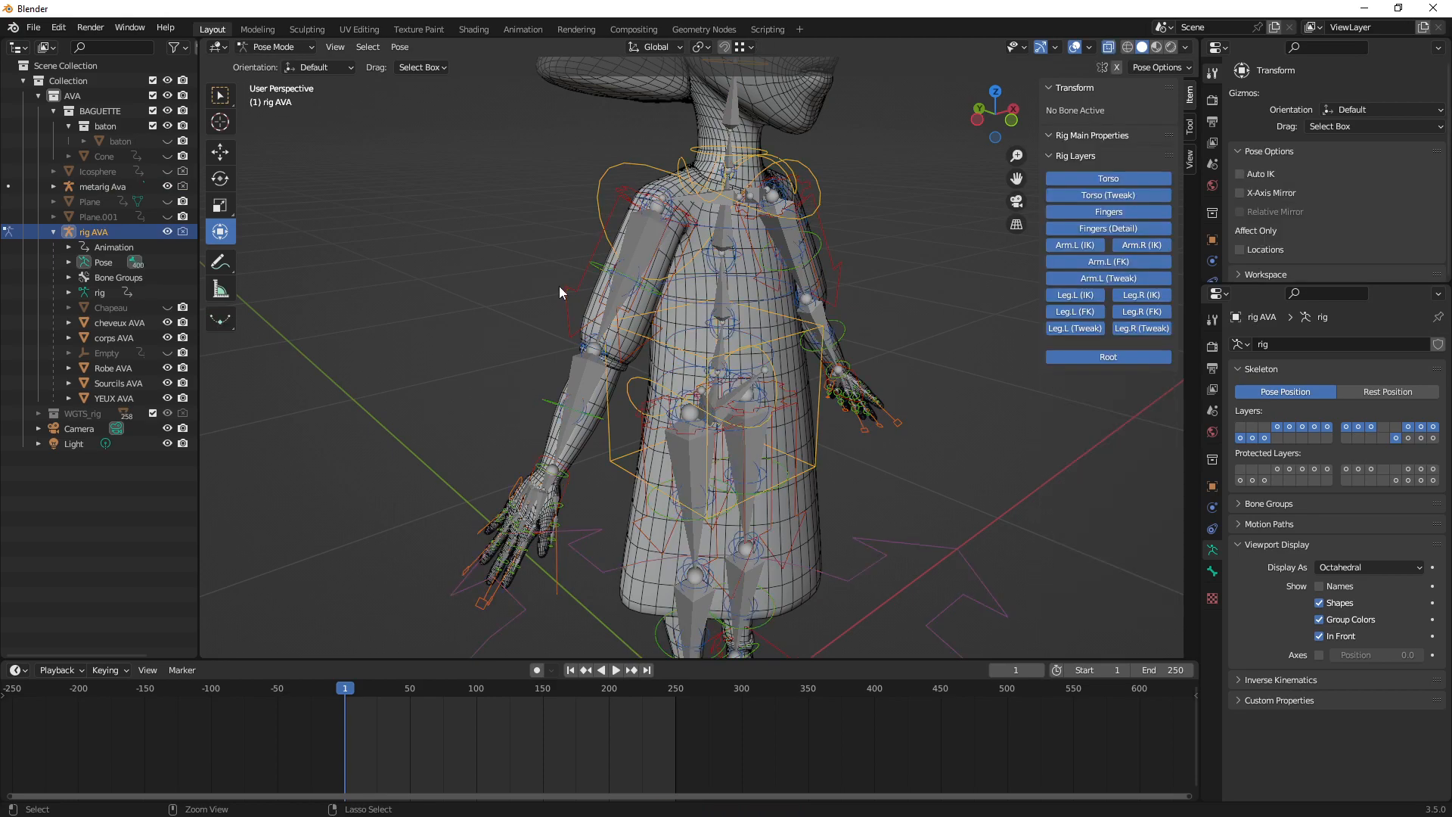
Select the hand_ik.R control, set the transform orientation to Local and turn on Toggle Pole for the right arm
left_click(566, 488)
middle_click_drag(589, 475, 596, 405)
middle_click_drag(596, 405, 592, 431)
scroll(551, 390, "up", 3)
middle_click_drag(548, 389, 533, 401)
middle_click_drag(534, 401, 730, 402, "shift")
scroll(593, 389, "up", 1)
middle_click_drag(730, 402, 764, 412)
mouse_move(764, 412)
middle_mouse_down()
mouse_move(706, 413)
mouse_move(763, 394)
middle_mouse_up()
key("comma")
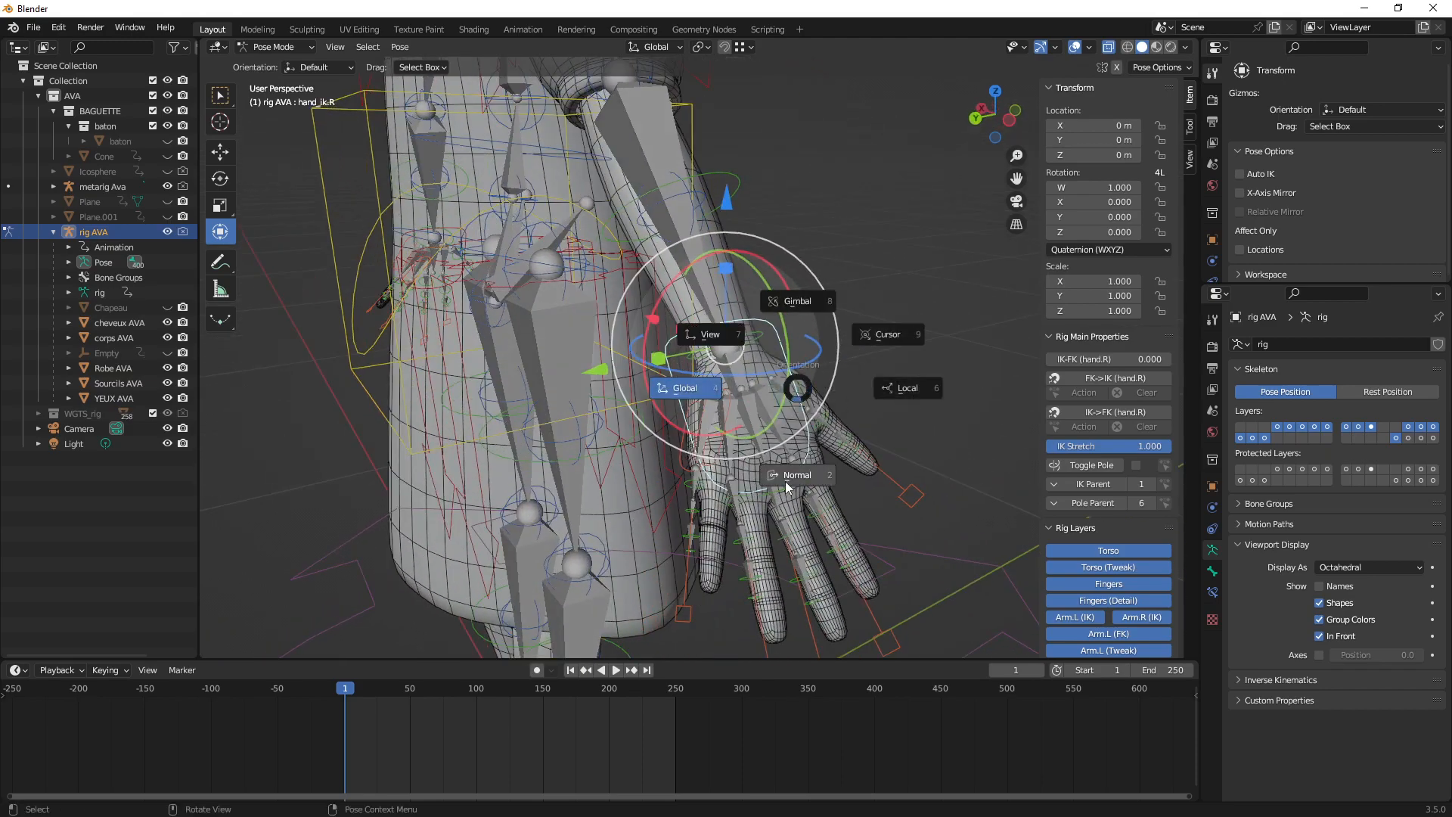
left_click(910, 390)
middle_click_drag(910, 391, 629, 365)
left_click(1091, 465)
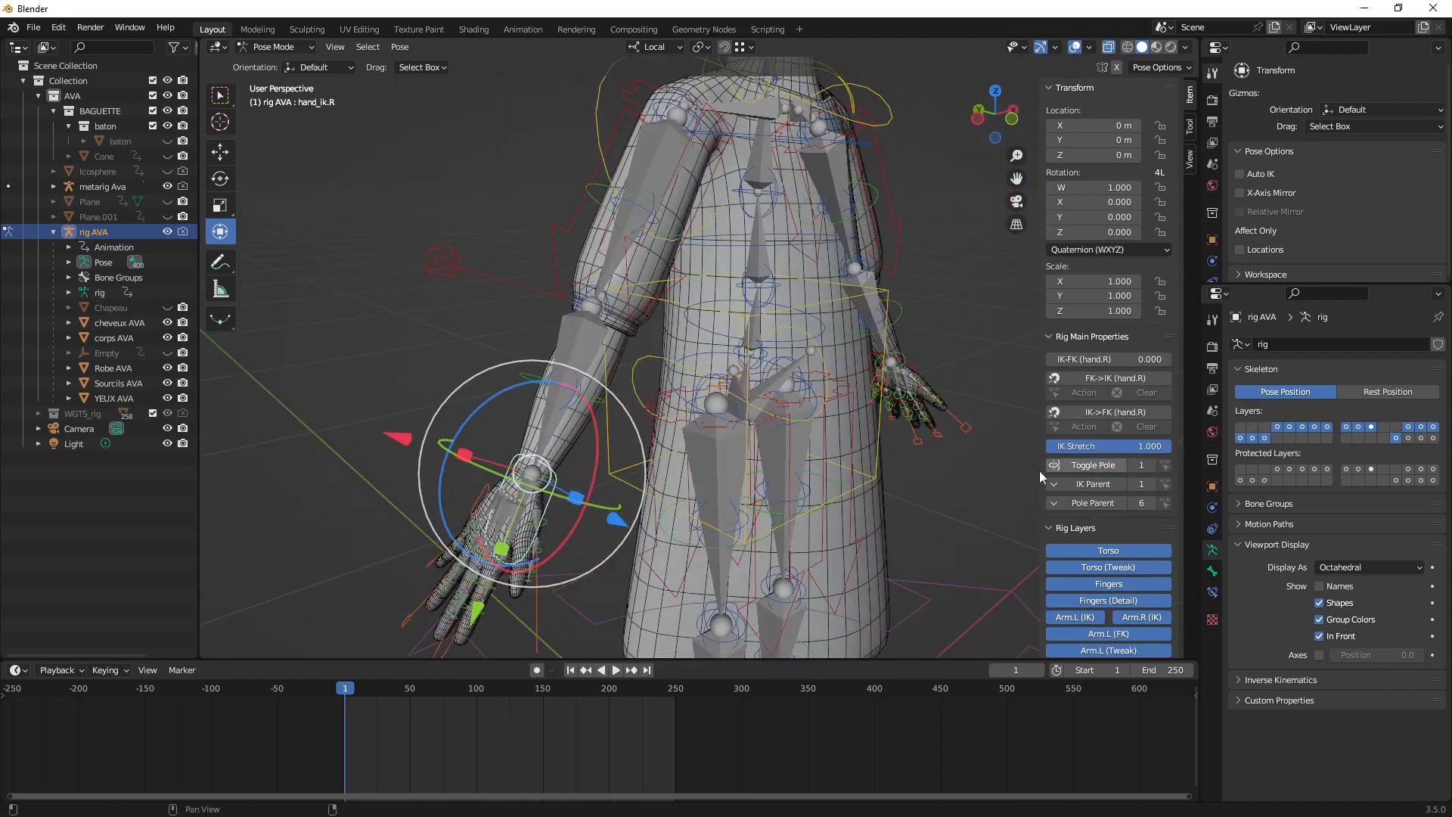
Test the right arm's elbow bend by moving the upper_arm_ik_target.R pole control, and undo the test moves
middle_click_drag(452, 307, 574, 605)
left_click(418, 338)
left_click(656, 475)
left_click_drag(582, 597, 556, 328)
left_click(512, 286)
middle_click_drag(513, 286, 793, 352)
left_click_drag(751, 513, 811, 353)
key("ctrl+z")
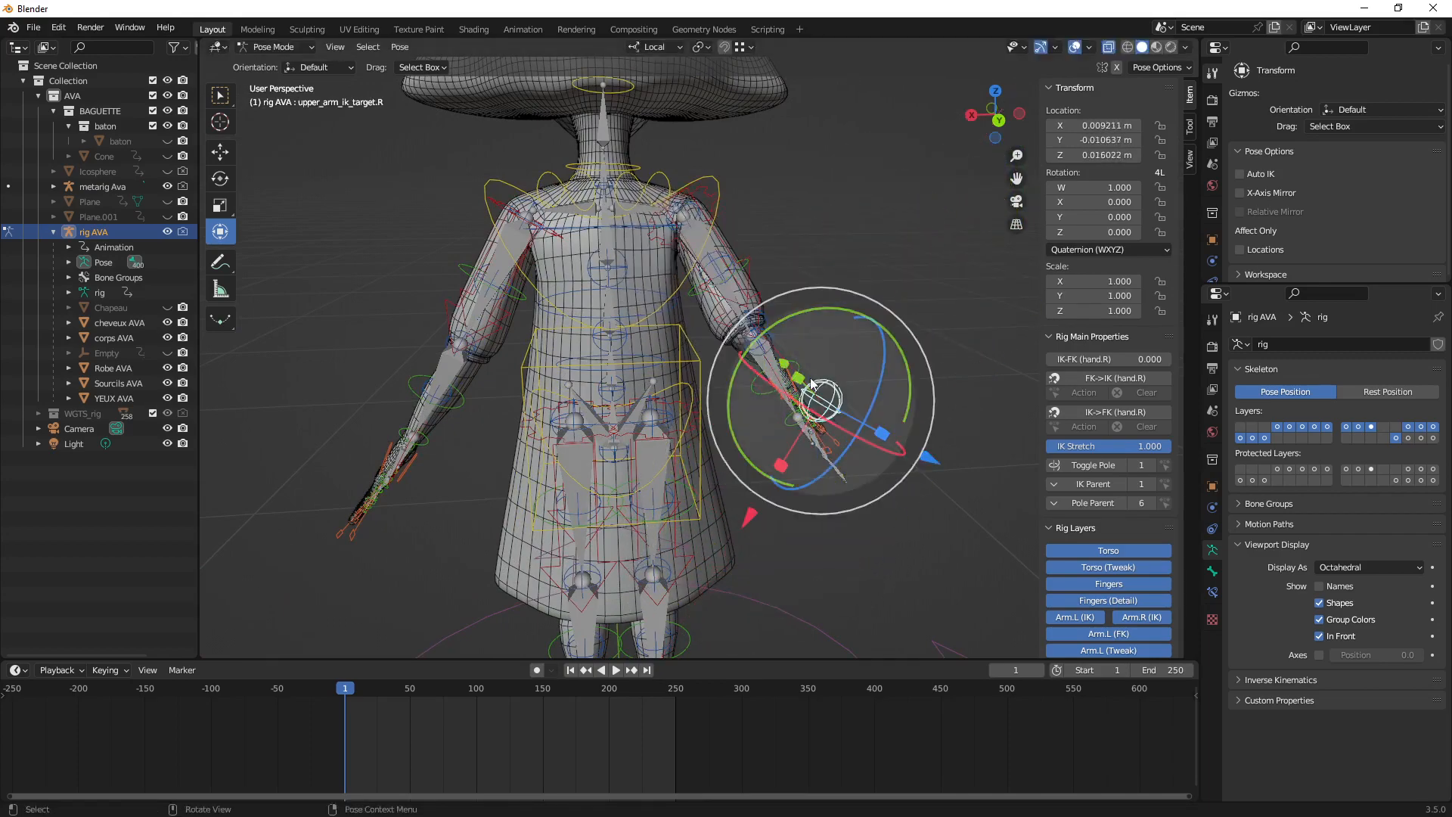
key("ctrl+z")
key("ctrl+z")
Hide rig AVA and return to Edit Mode on metarig Ava with the upper_arm.R bone selected
middle_click_drag(863, 368, 681, 321)
left_click(701, 197)
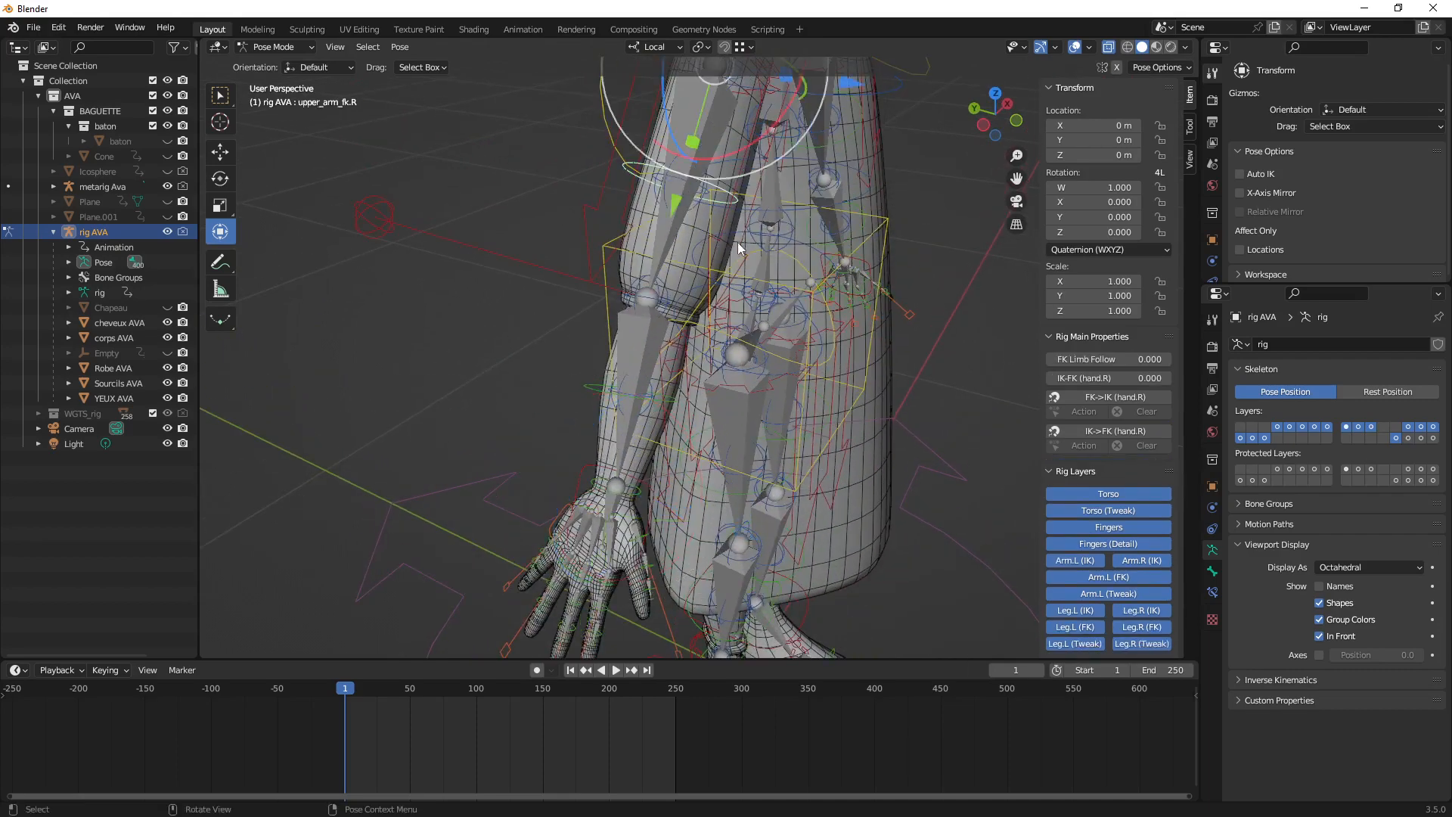
scroll(719, 272, "down", 5)
scroll(696, 301, "up", 3)
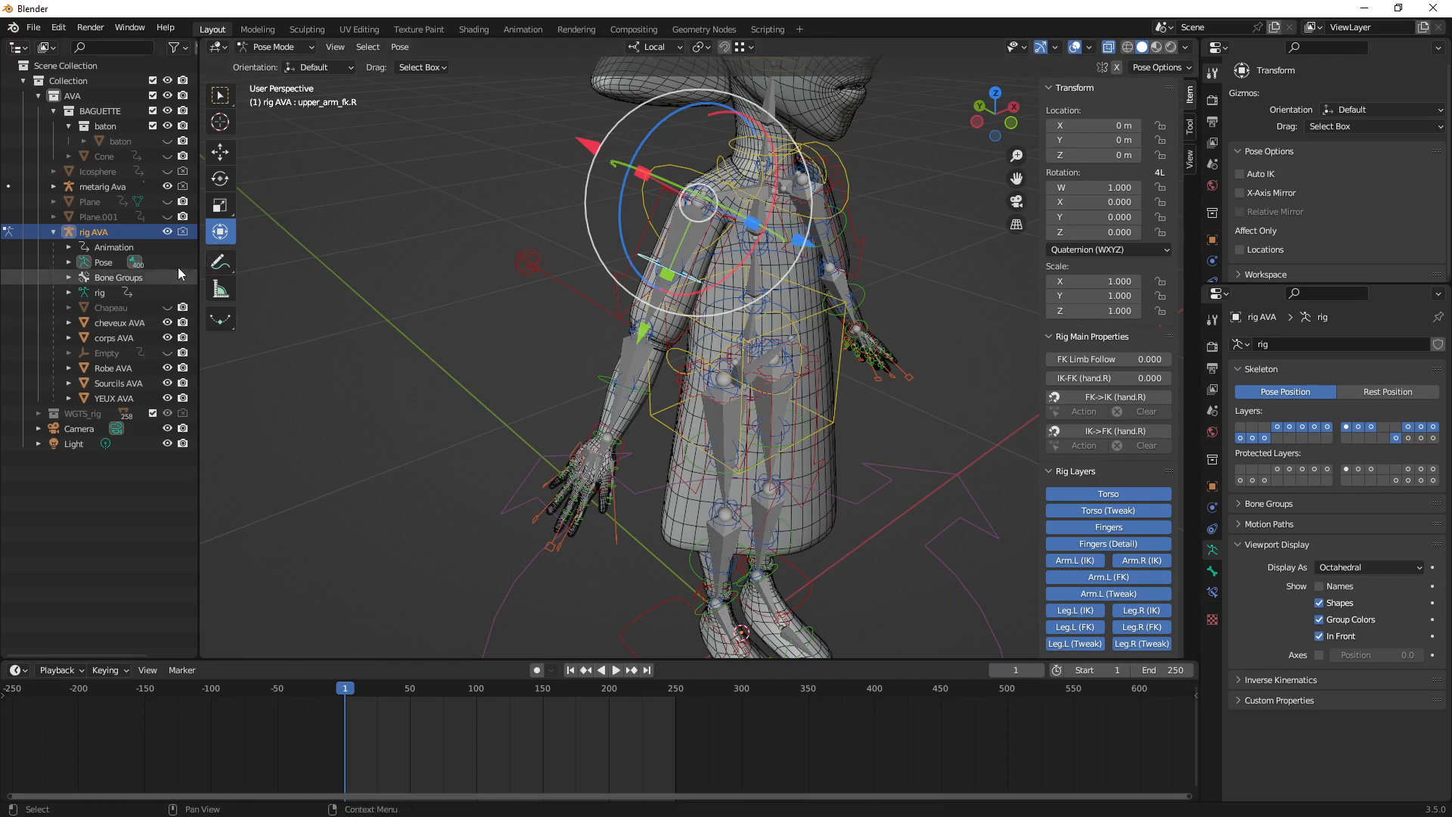
left_click(167, 231)
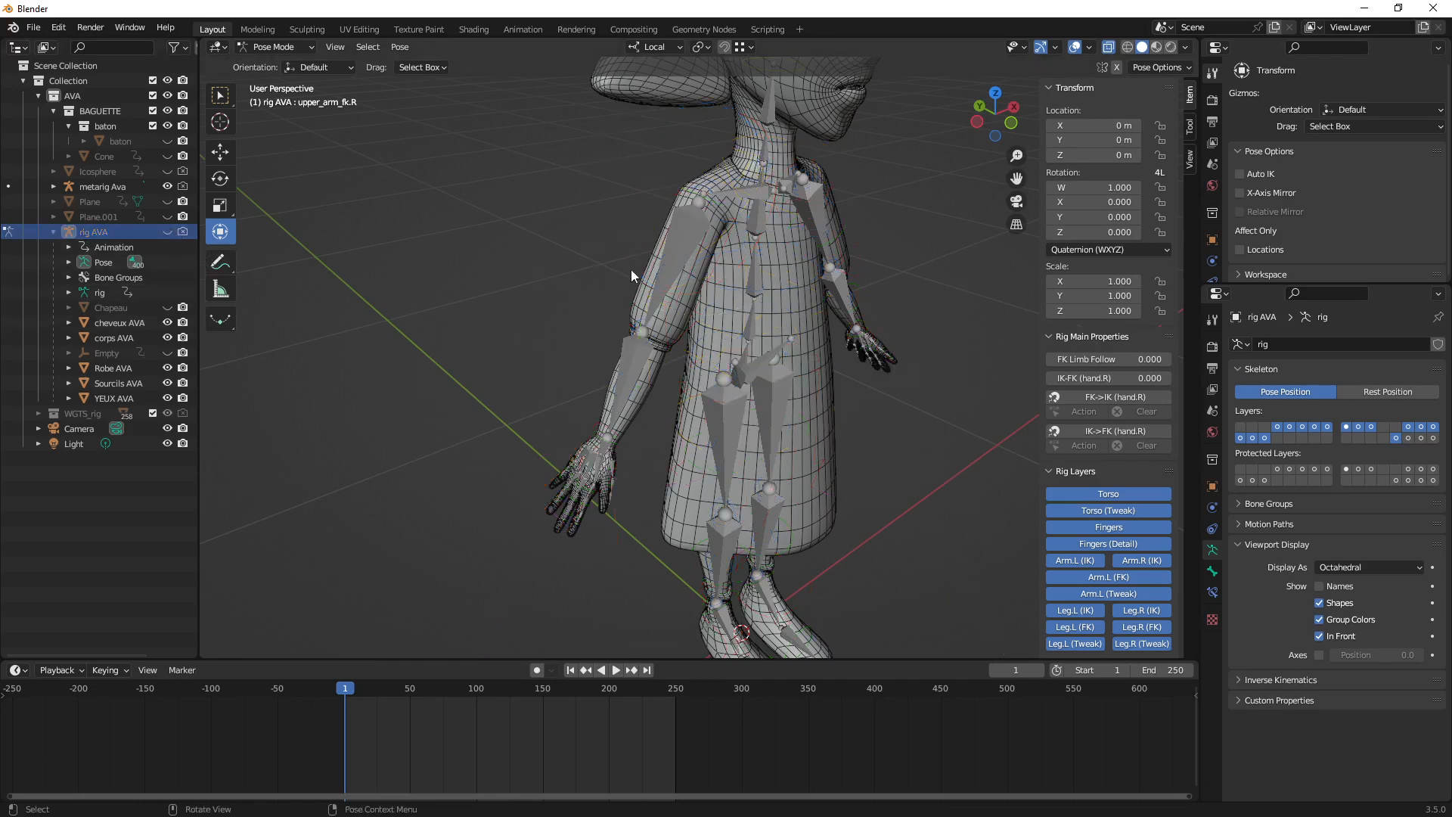
key("ctrl+Tab")
left_click(679, 259)
key("Tab")
left_click(680, 255)
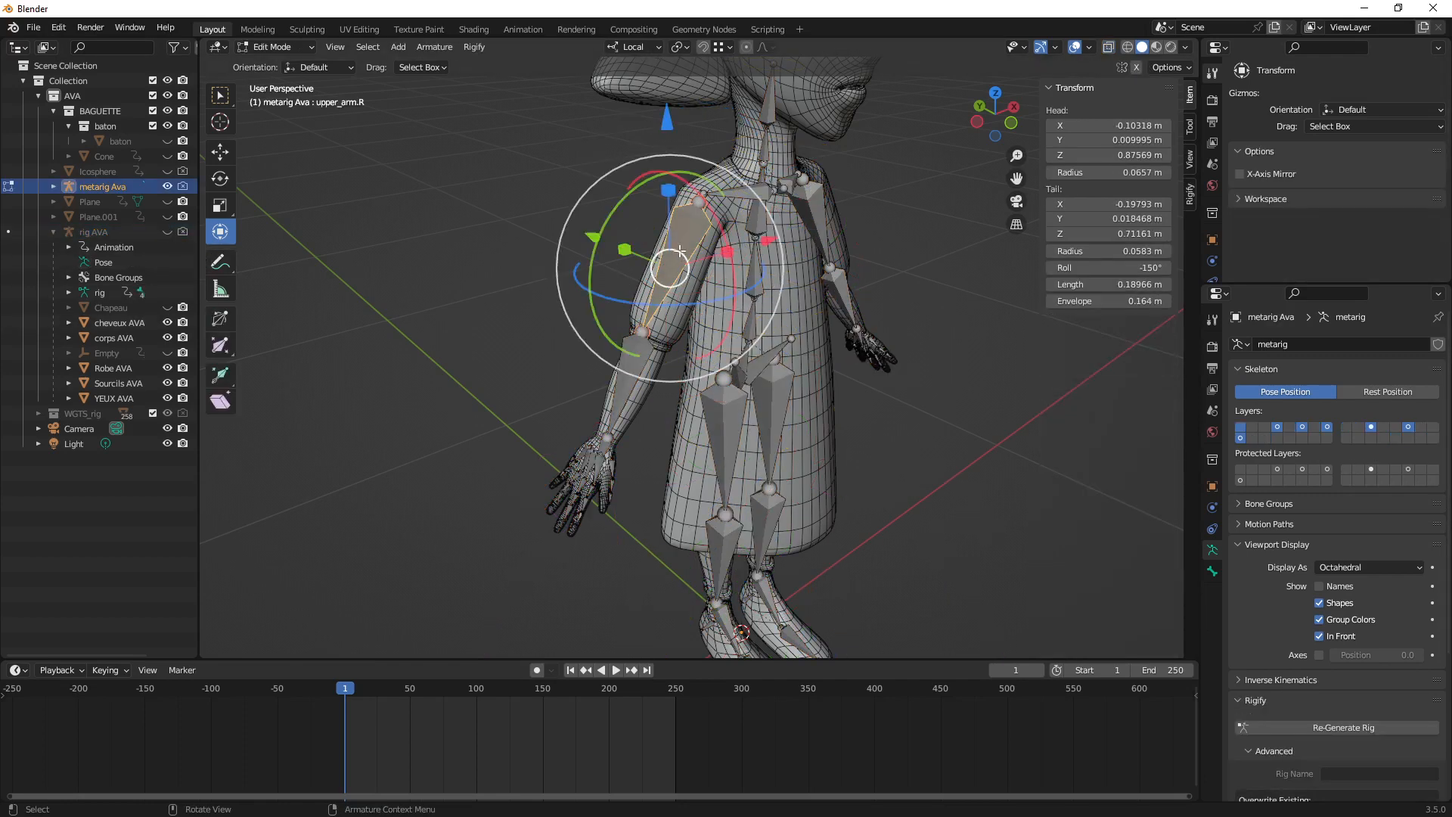
Set the transform orientation to Normal and the pivot point to Active Element for the upper_arm.R bone
mouse_move(680, 252)
middle_mouse_down()
mouse_move(716, 240)
mouse_move(679, 242)
middle_mouse_up()
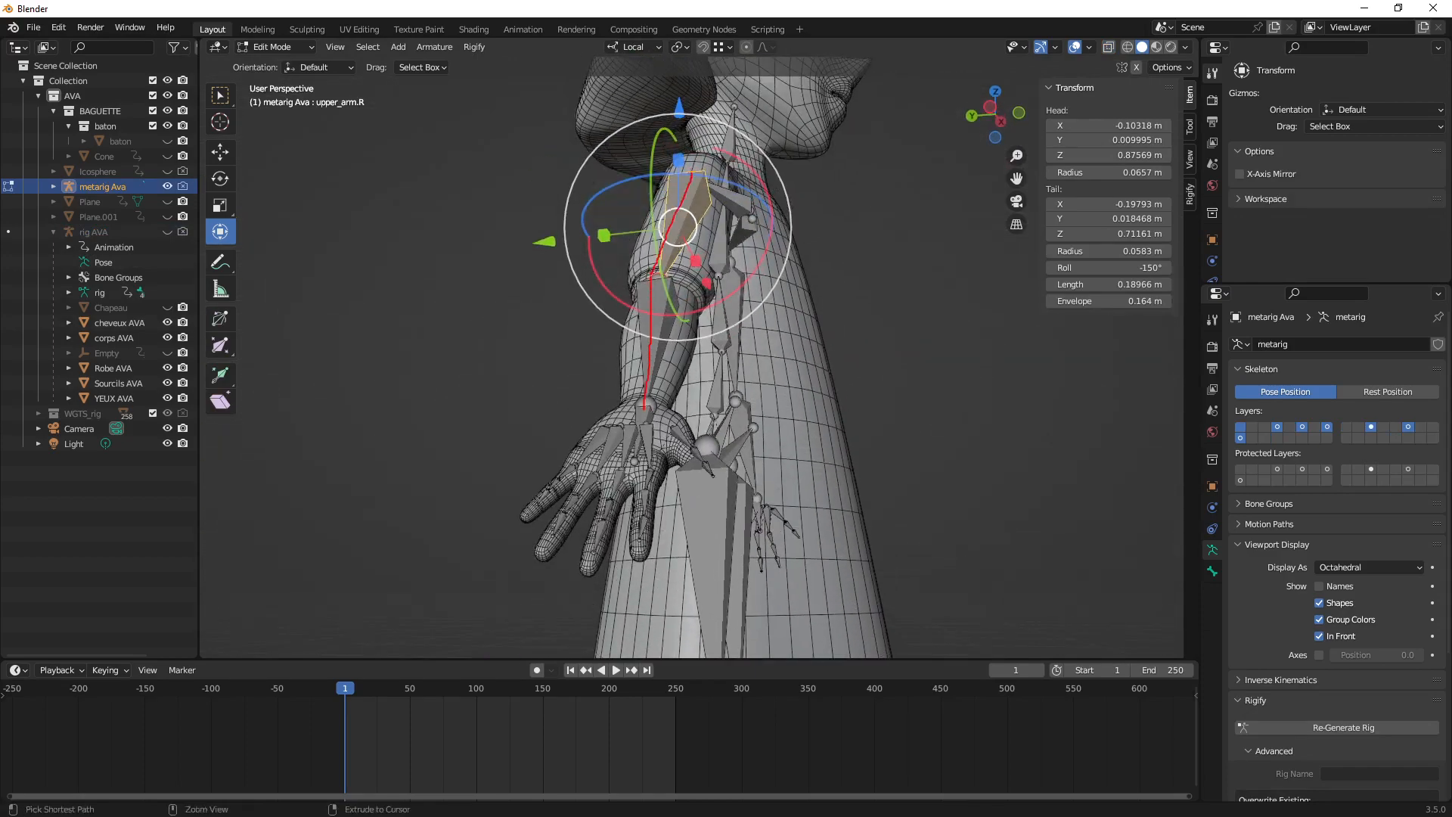
key("Escape")
middle_click_drag(708, 183, 671, 289)
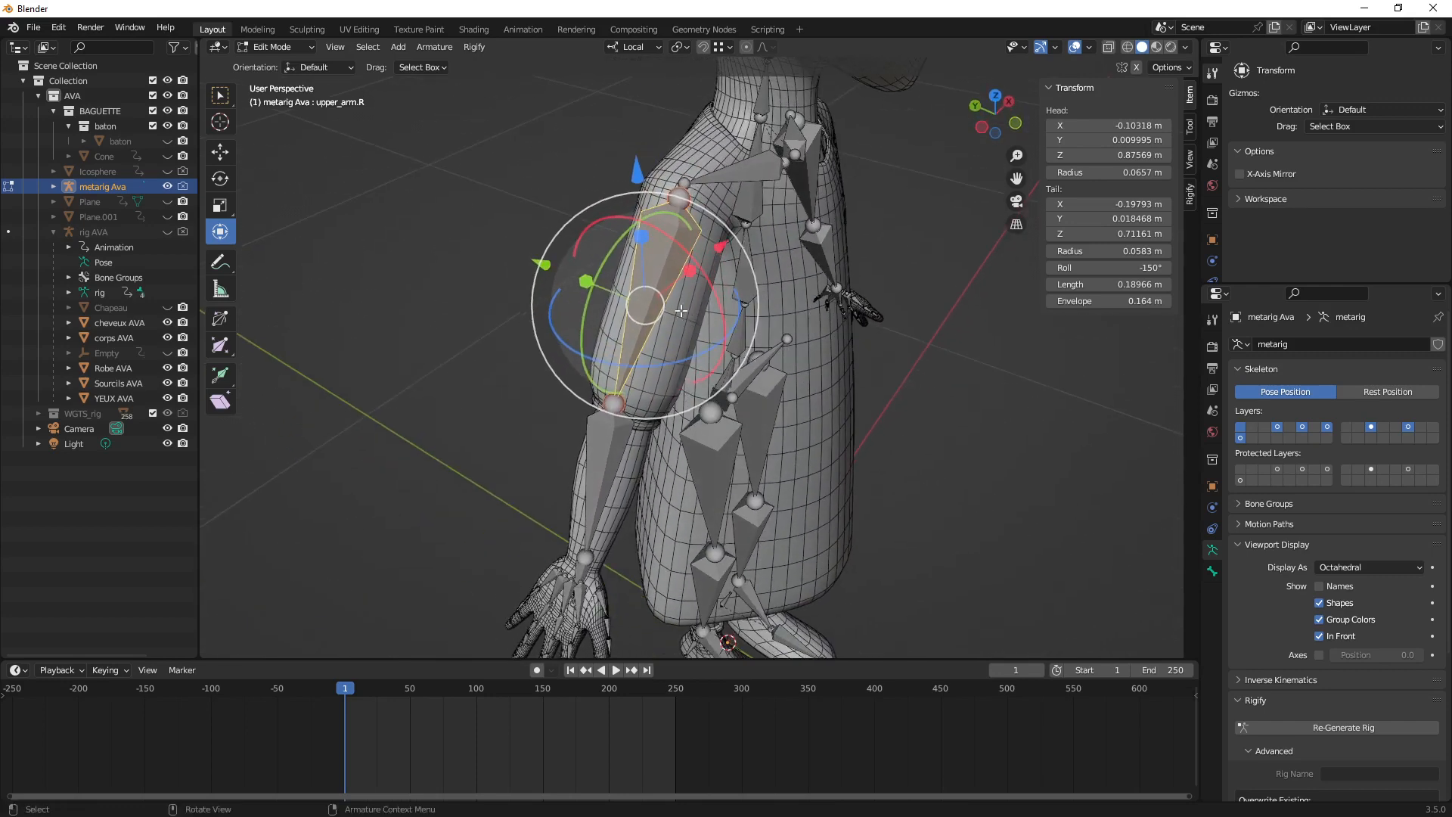
key("comma")
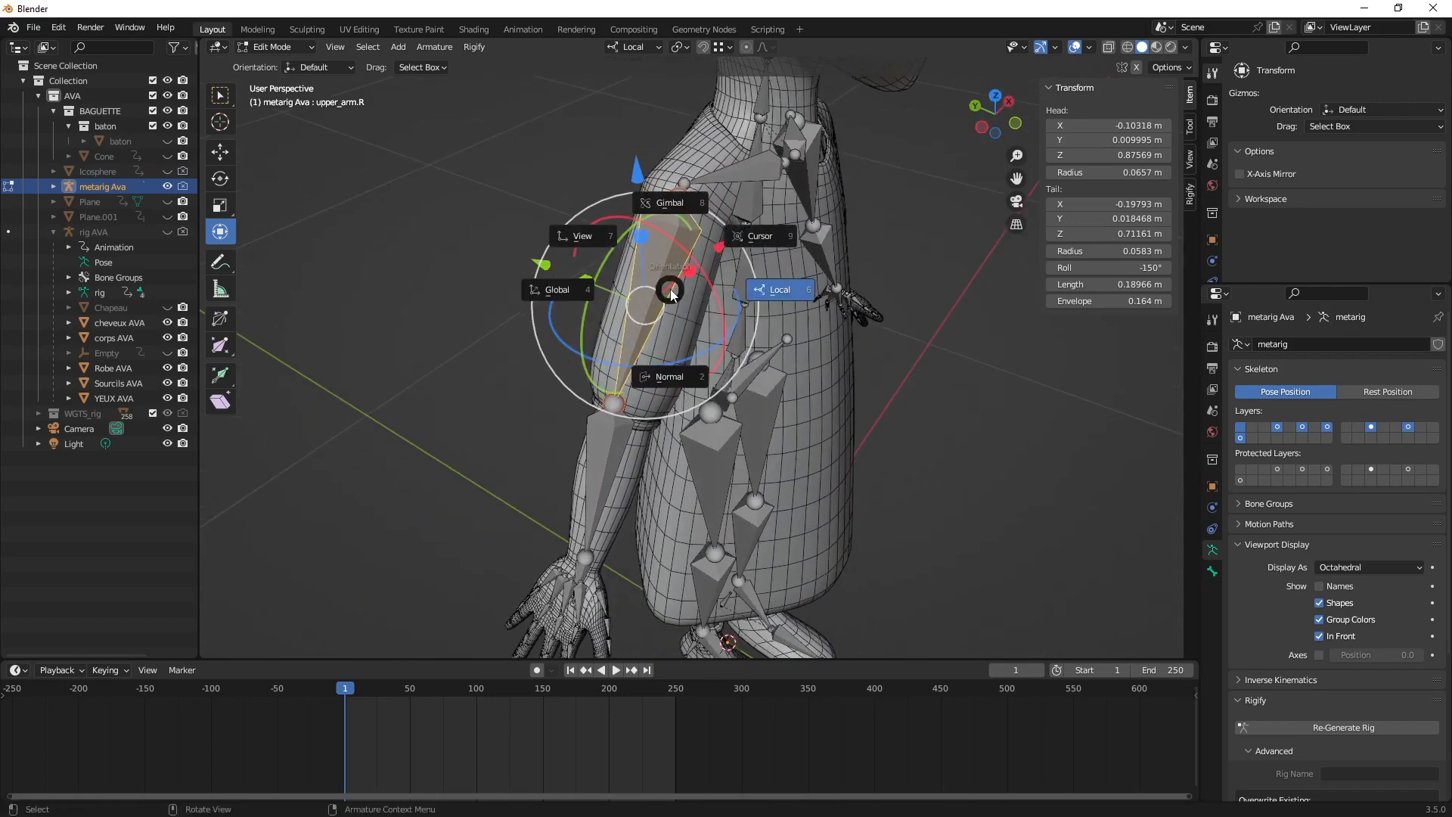
left_click(669, 382)
key("period")
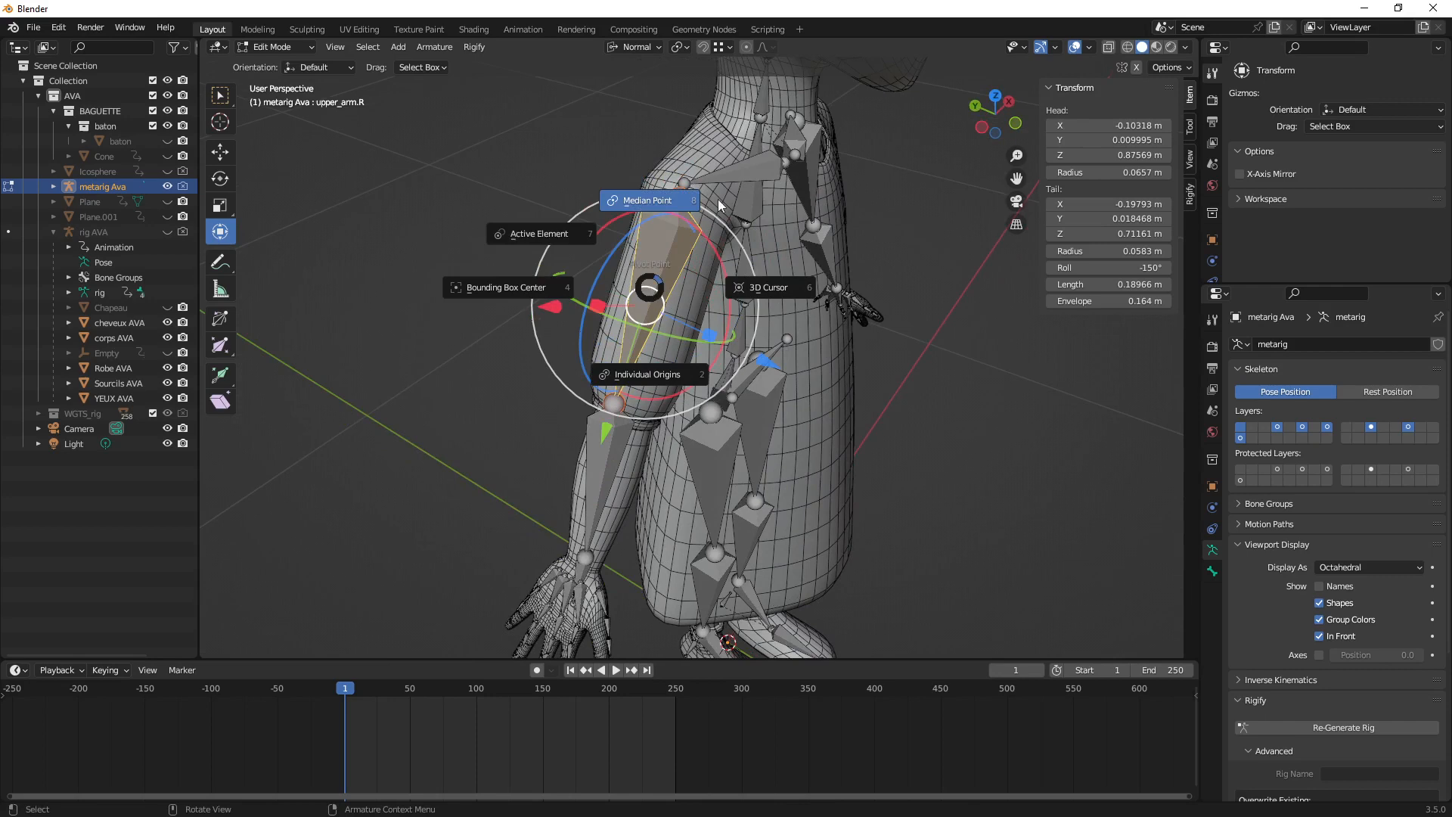
left_click(554, 232)
Recalculate the roll of the upper_arm.R bone to the Global -Z Axis
middle_click_drag(554, 231, 683, 343)
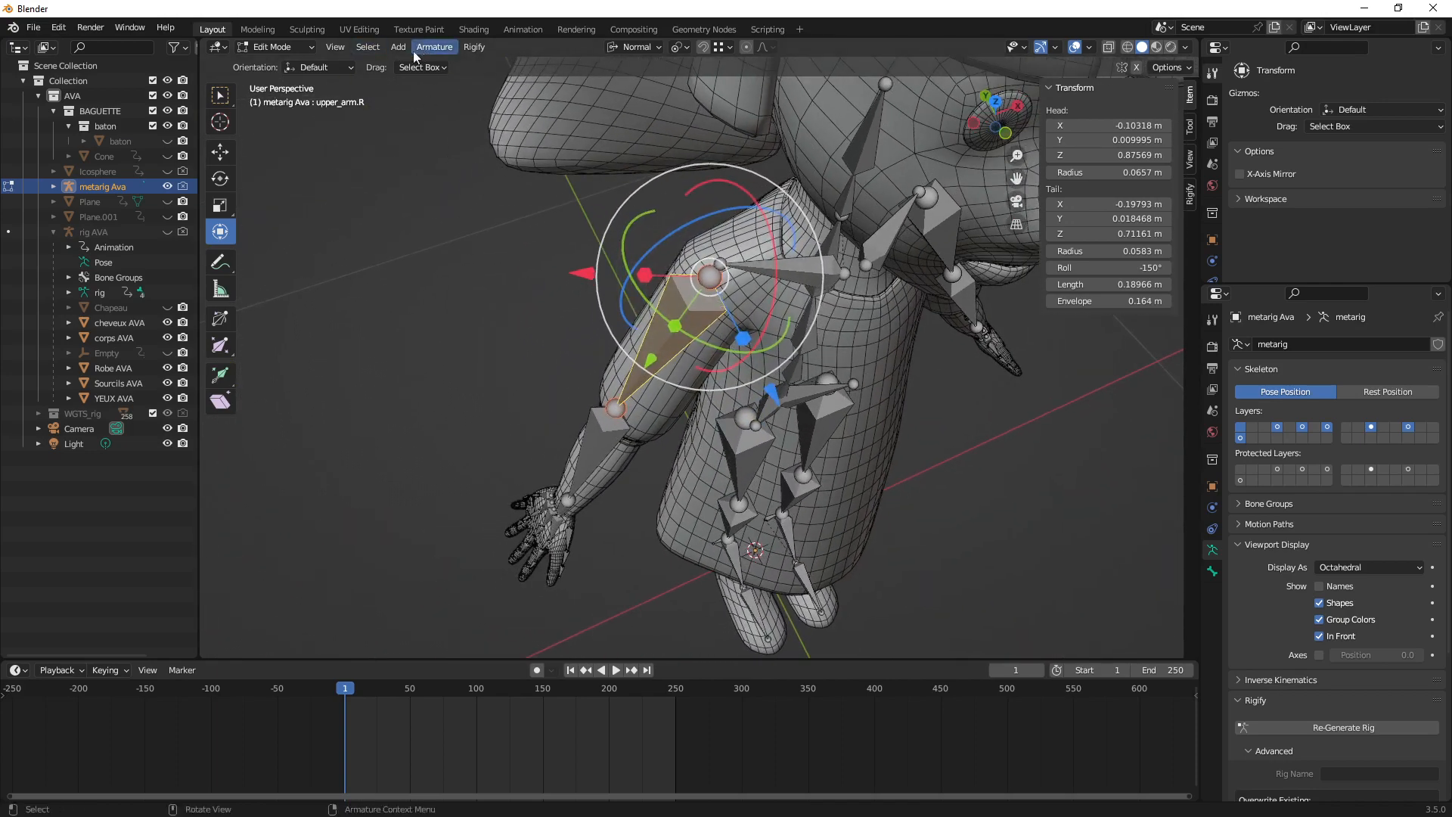
middle_click_drag(479, 82, 499, 69)
left_click(443, 51)
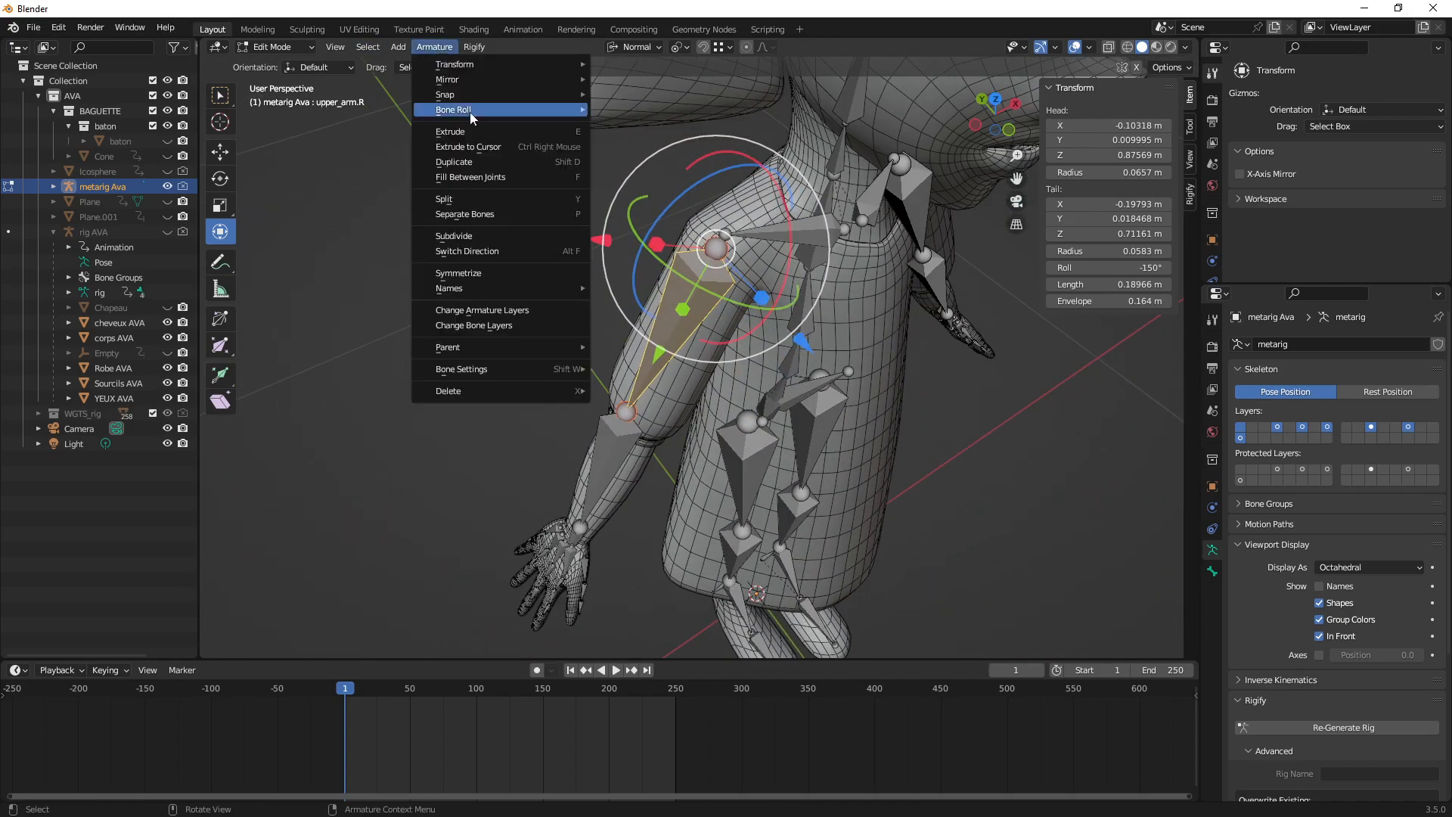
mouse_move(472, 112)
mouse_move(700, 115)
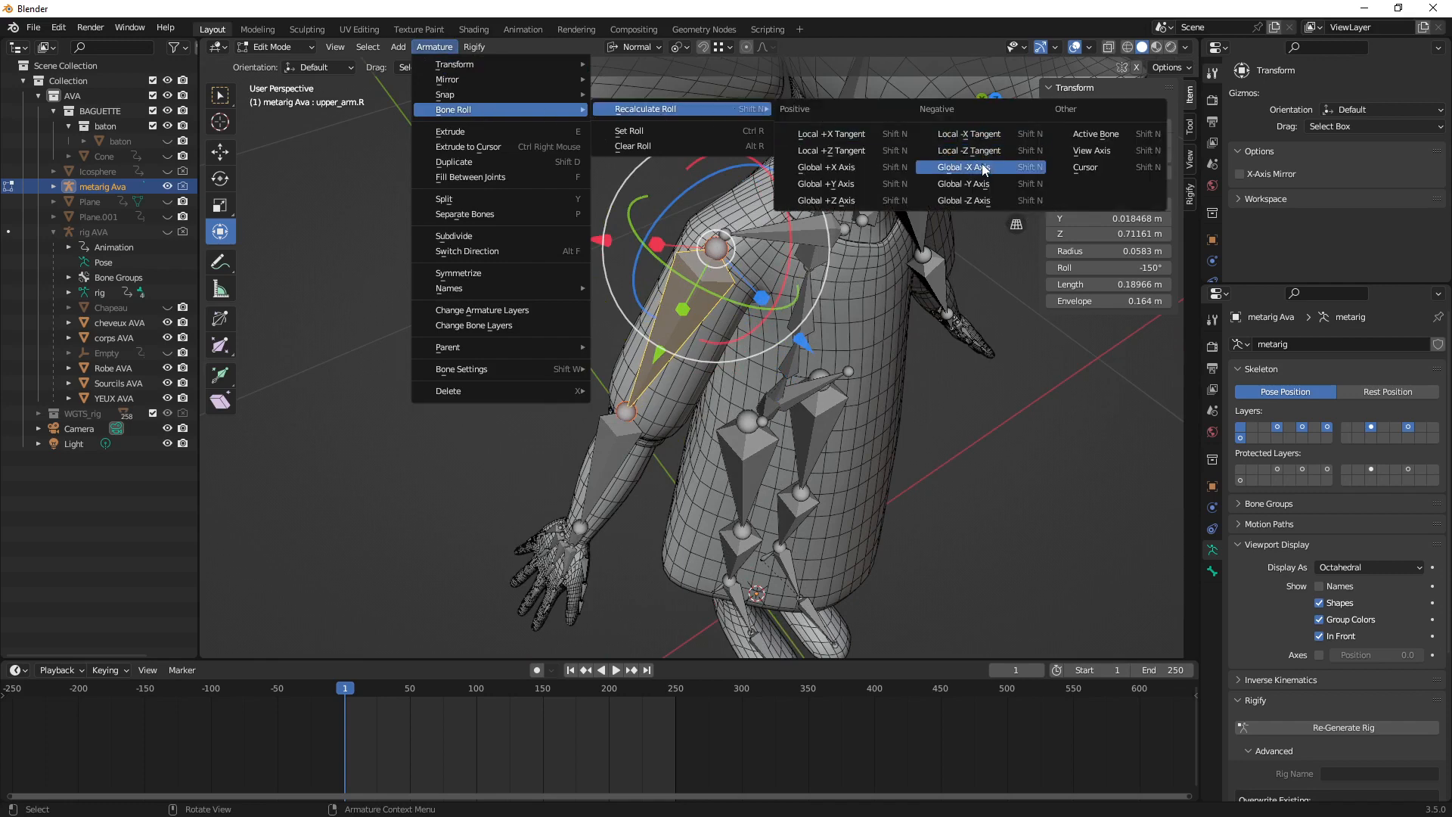
left_click(964, 200)
middle_click_drag(760, 314, 660, 446)
scroll(616, 380, "up", 2)
middle_click_drag(616, 380, 676, 333, "shift")
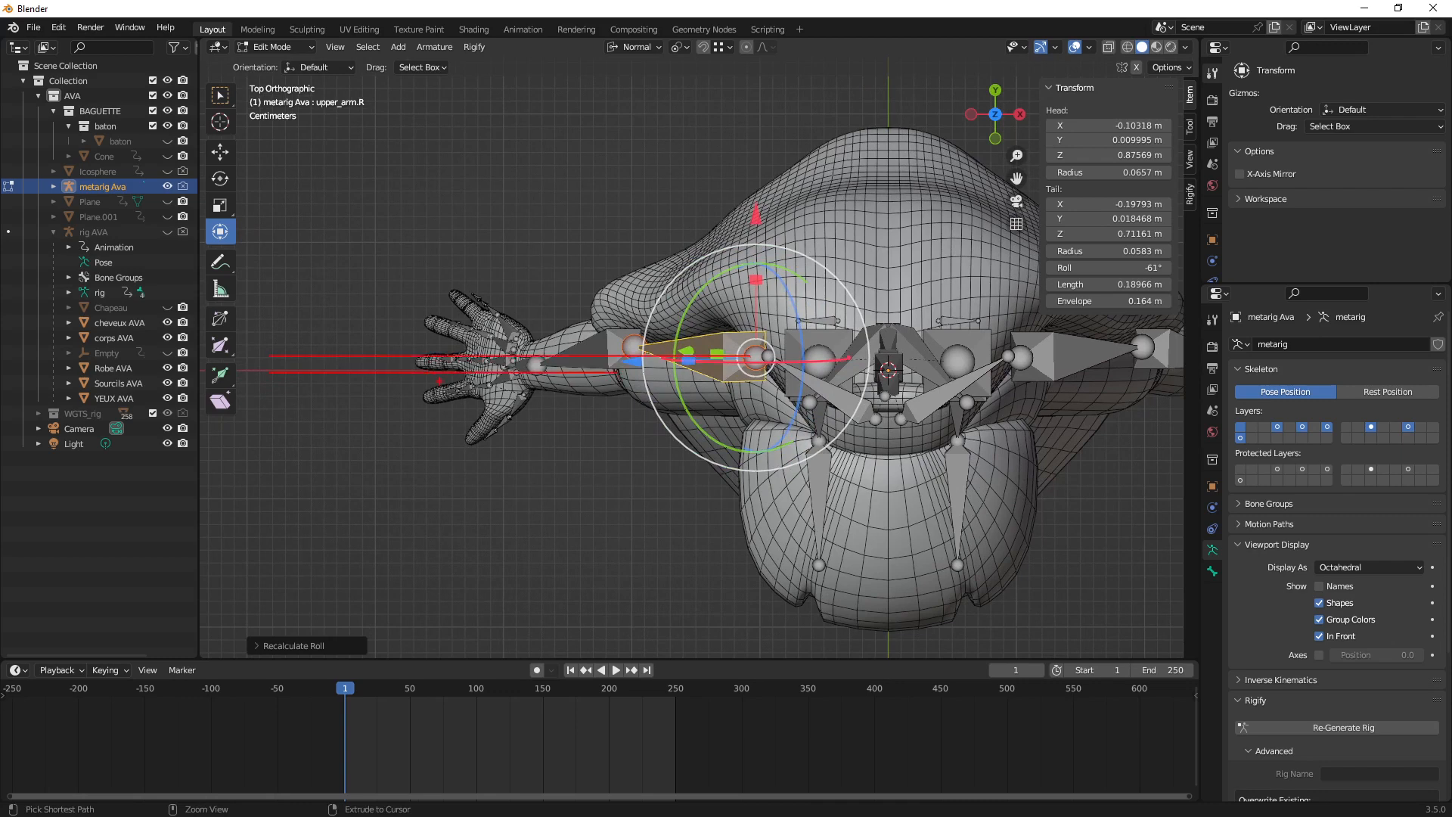
Select hand.R, forearm.R and lastly upper_arm.R, and align the bones to the active upper arm bone
middle_click_drag(504, 480, 660, 364)
scroll(649, 461, "up", 5)
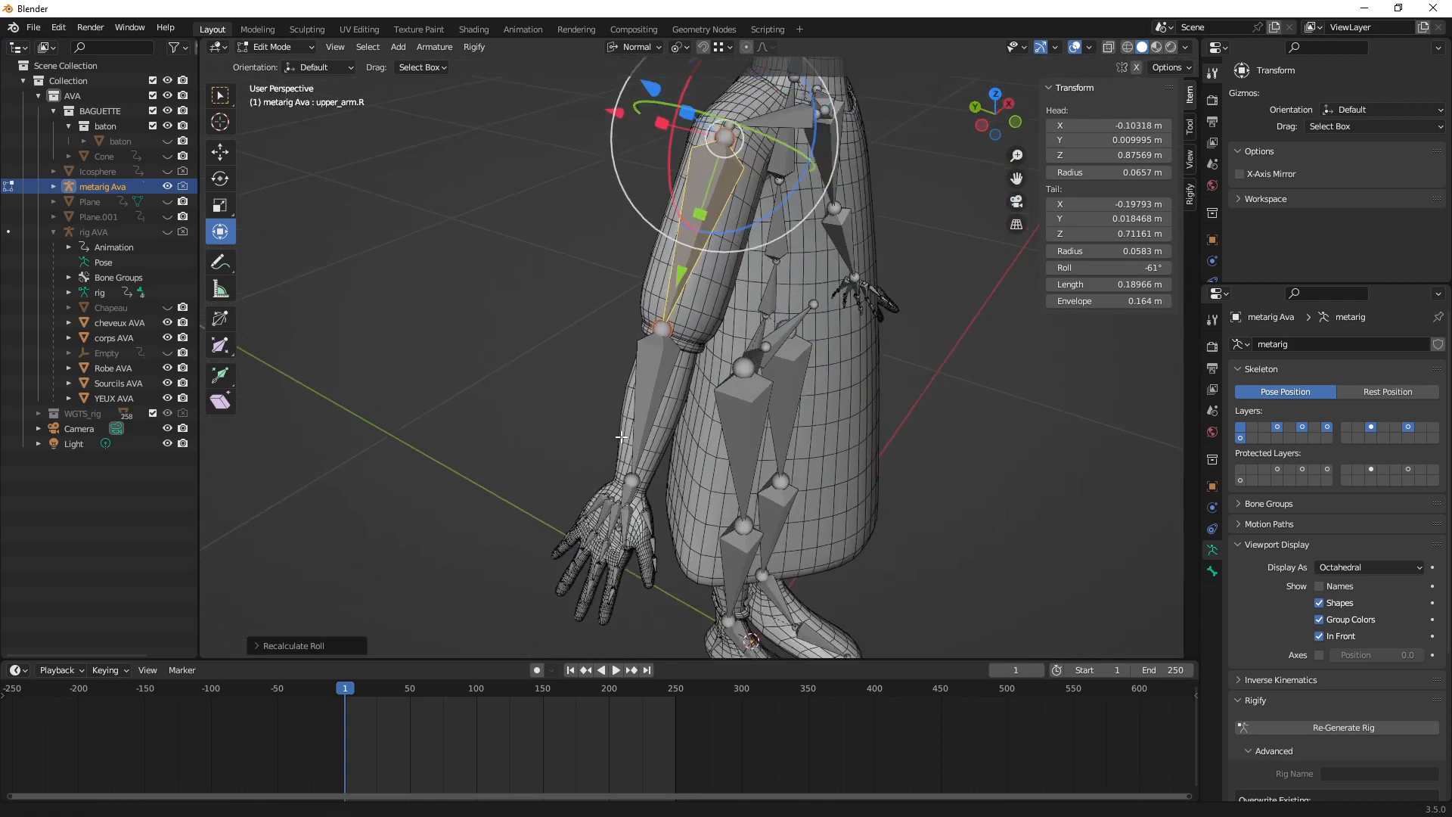
left_click(617, 517)
left_click(646, 376, "shift")
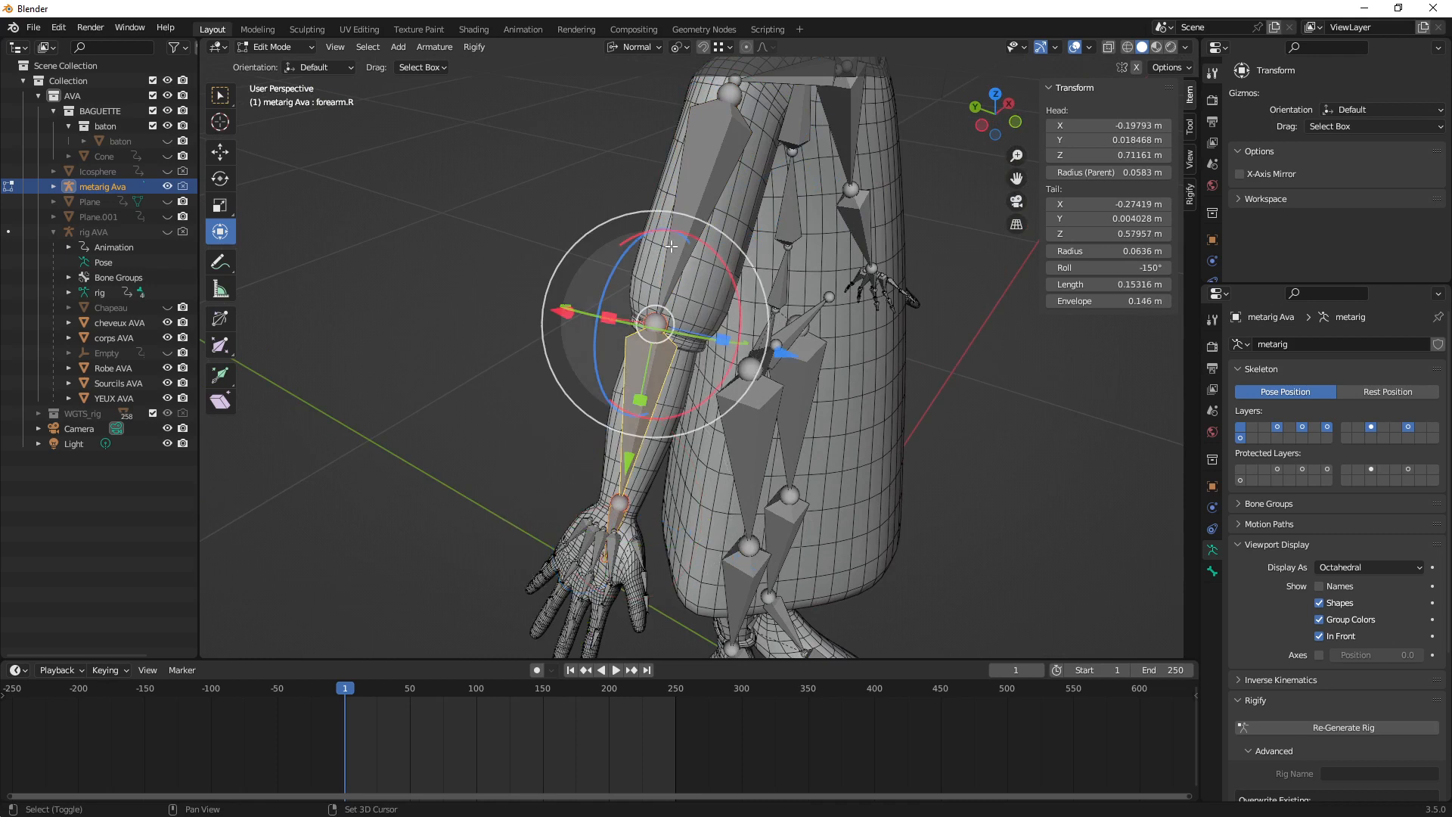
left_click(670, 258, "shift")
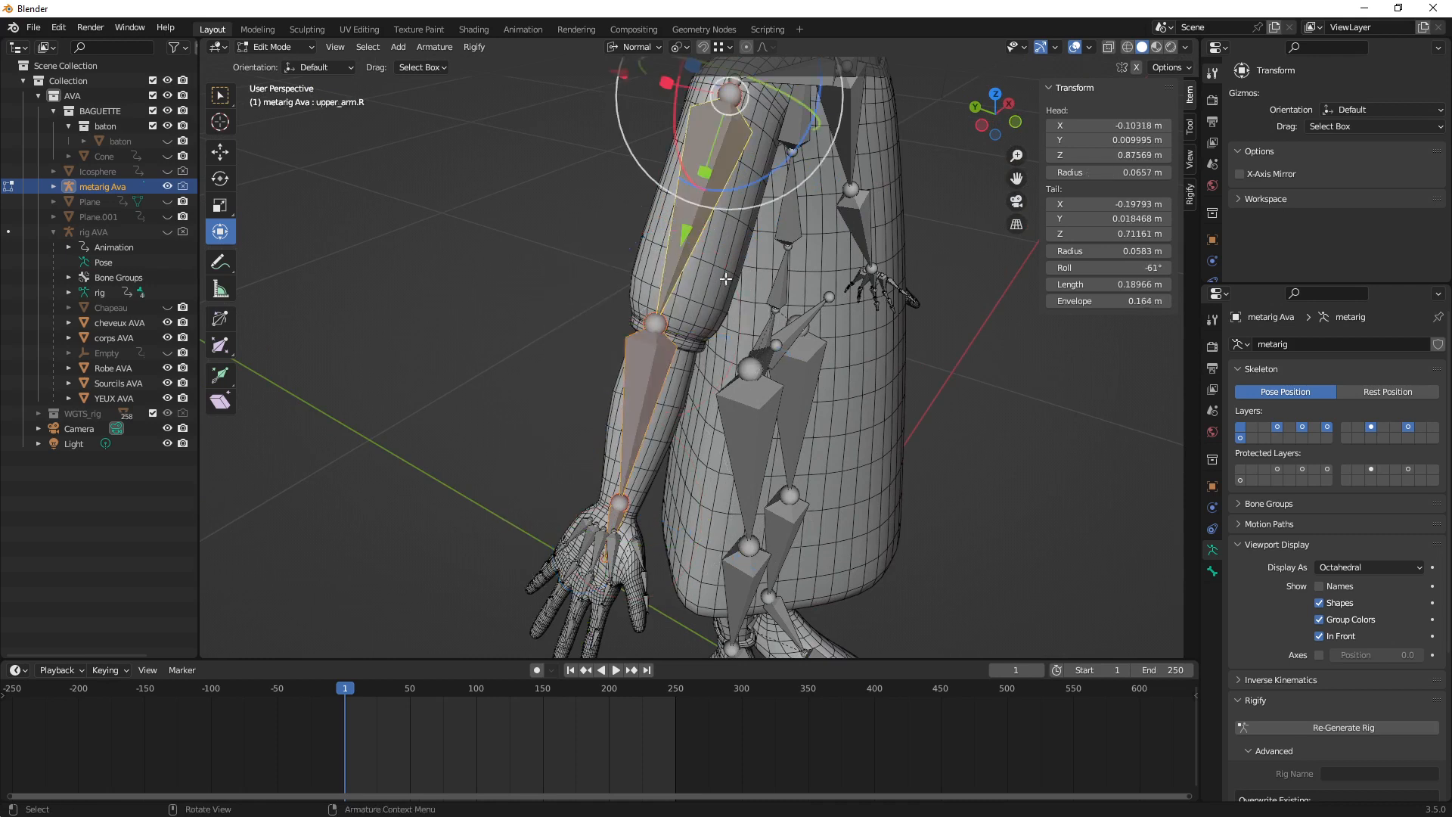
left_click(425, 47)
mouse_move(486, 64)
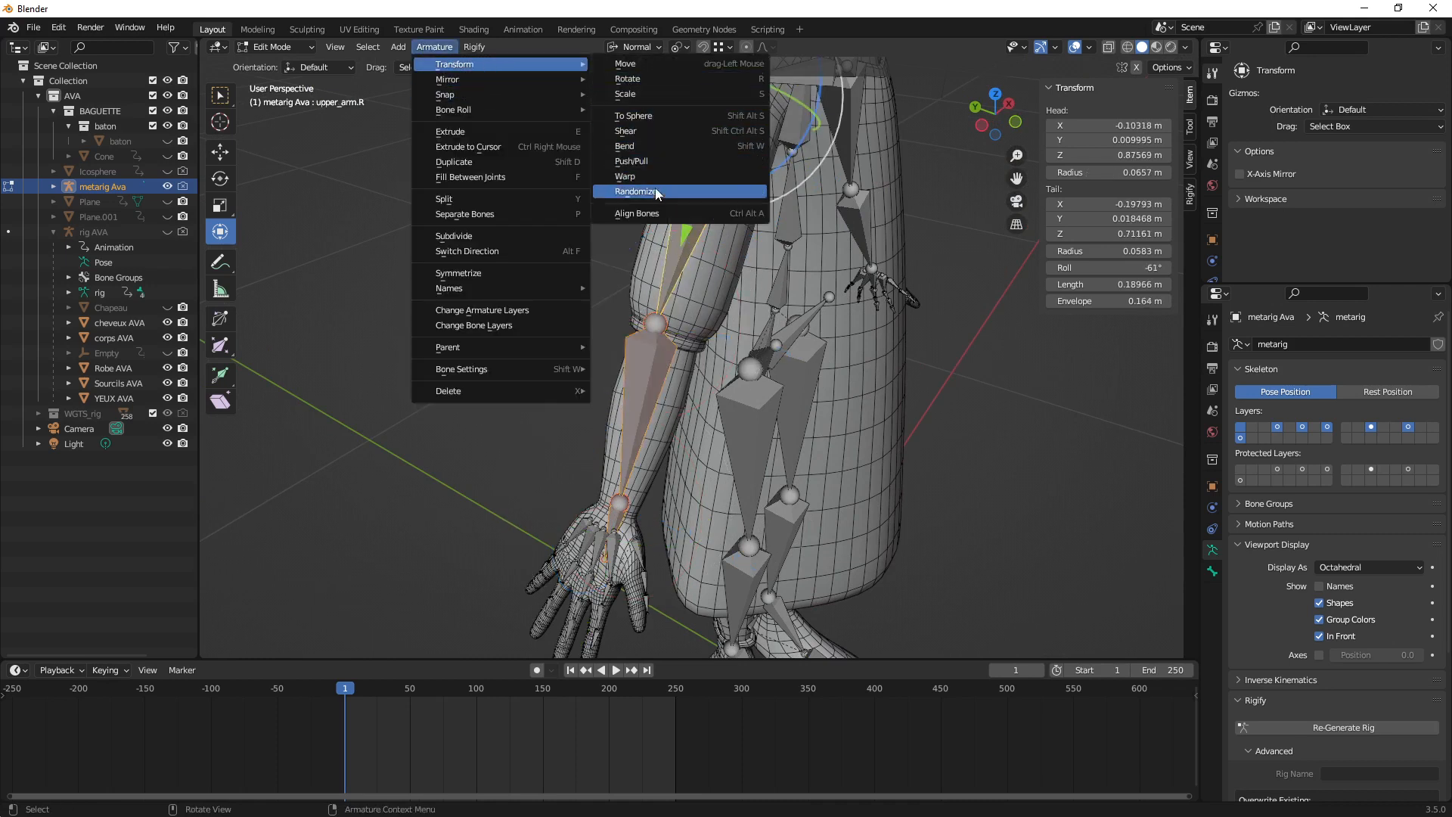
left_click(656, 213)
middle_click_drag(673, 325, 685, 344)
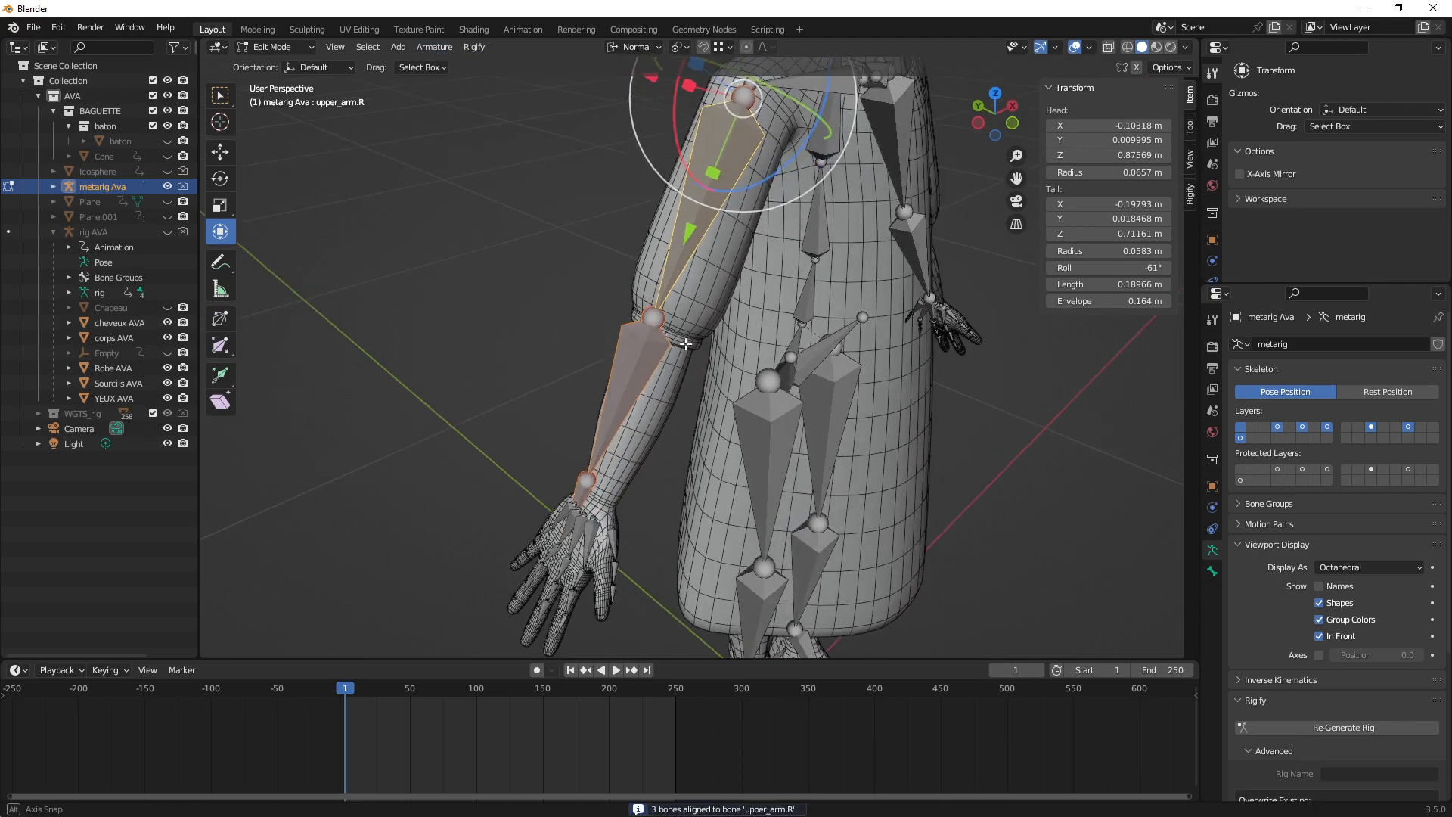
Rotate the selected right arm bones about 3° around the shoulder in the left view to line them up with the arm mesh
middle_click_drag(713, 267, 806, 348)
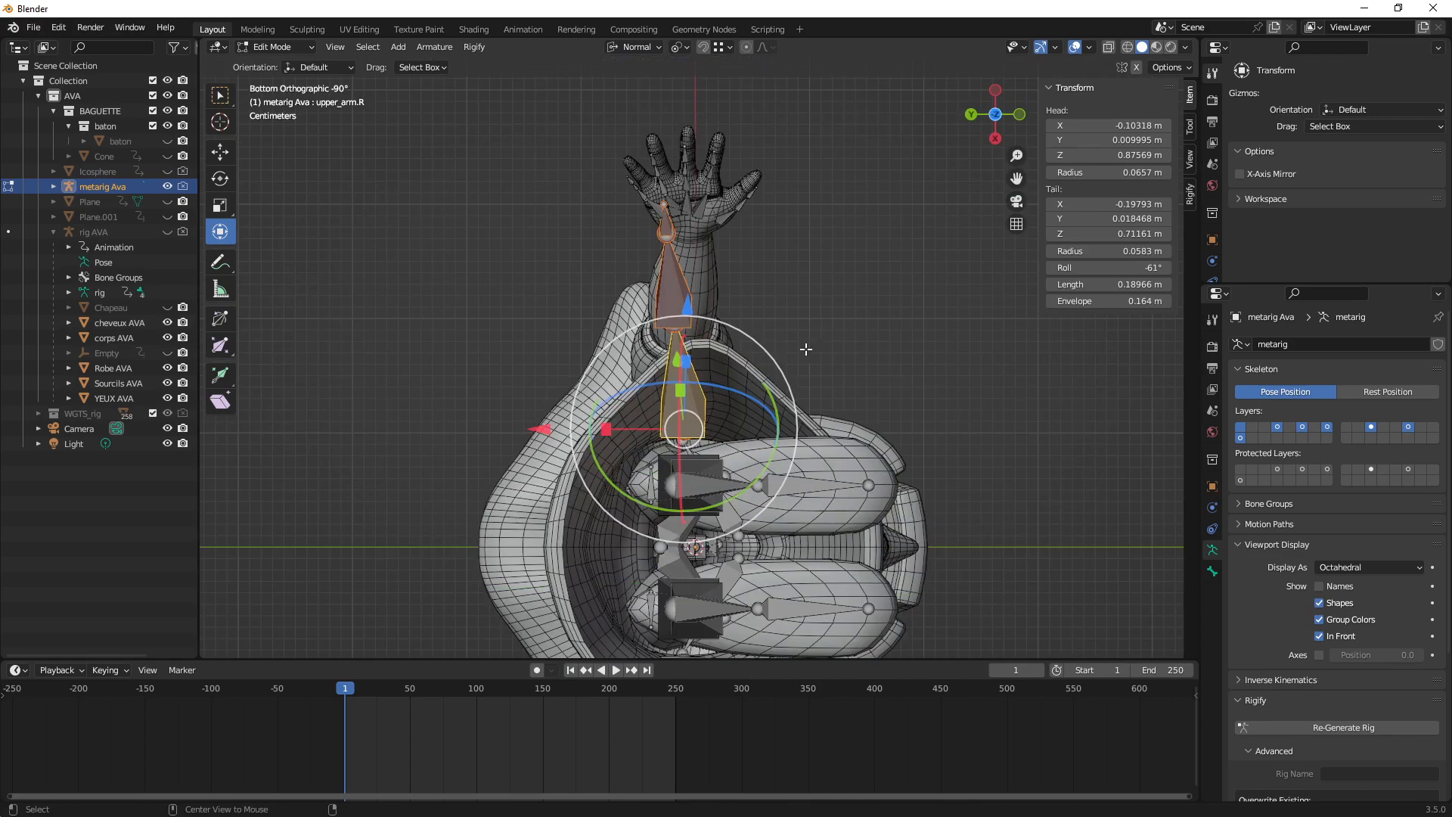
middle_click_drag(804, 295, 789, 407, "alt")
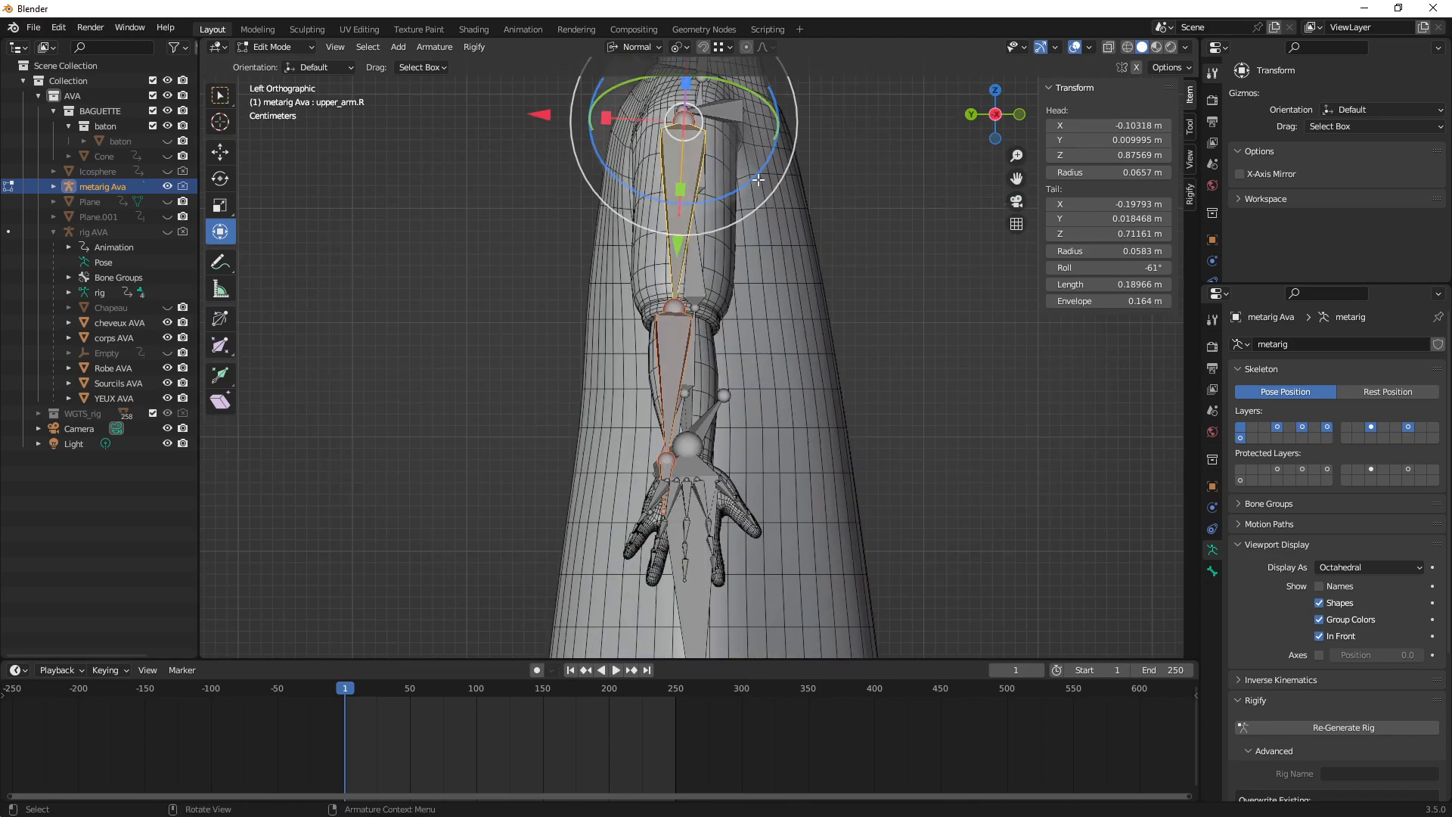
left_click_drag(760, 180, 781, 180)
left_click_drag(841, 244, 883, 235)
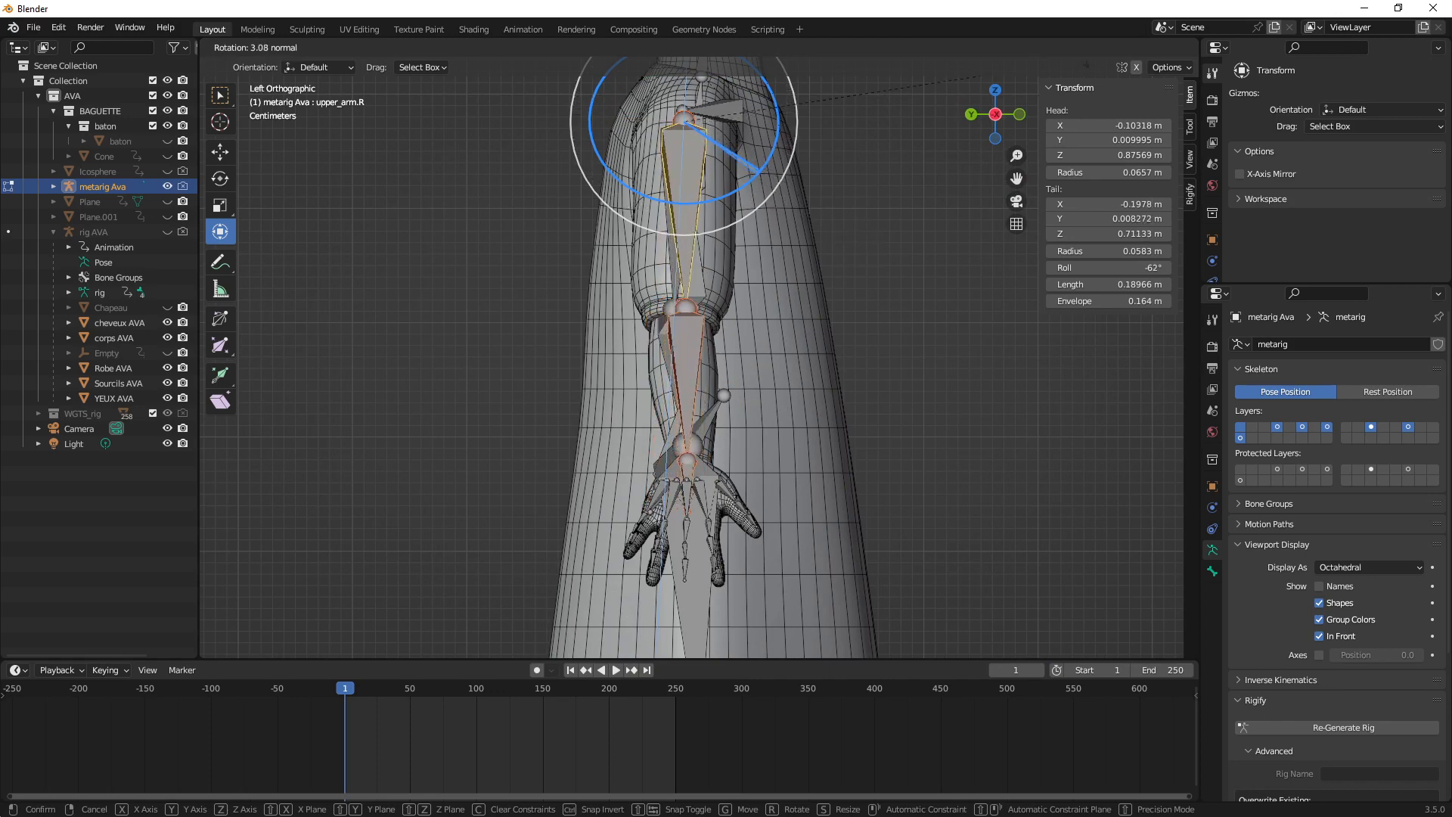
left_click_drag(1077, 563, 1077, 563)
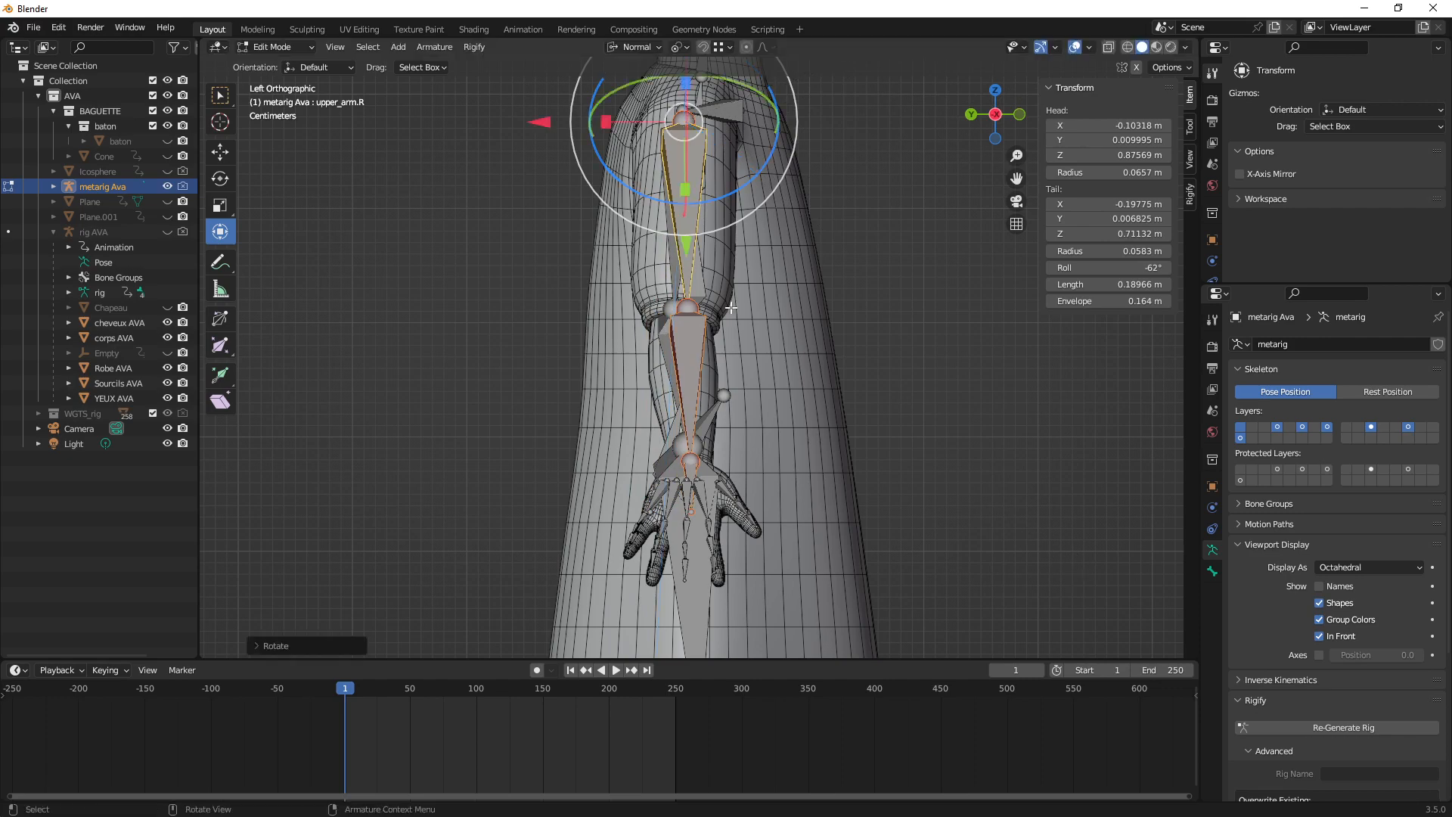
Center the pivot on the selected right elbow joint, set the transform orientation to Global and move the joint about 0.009 m along Y
middle_click_drag(692, 307, 675, 356)
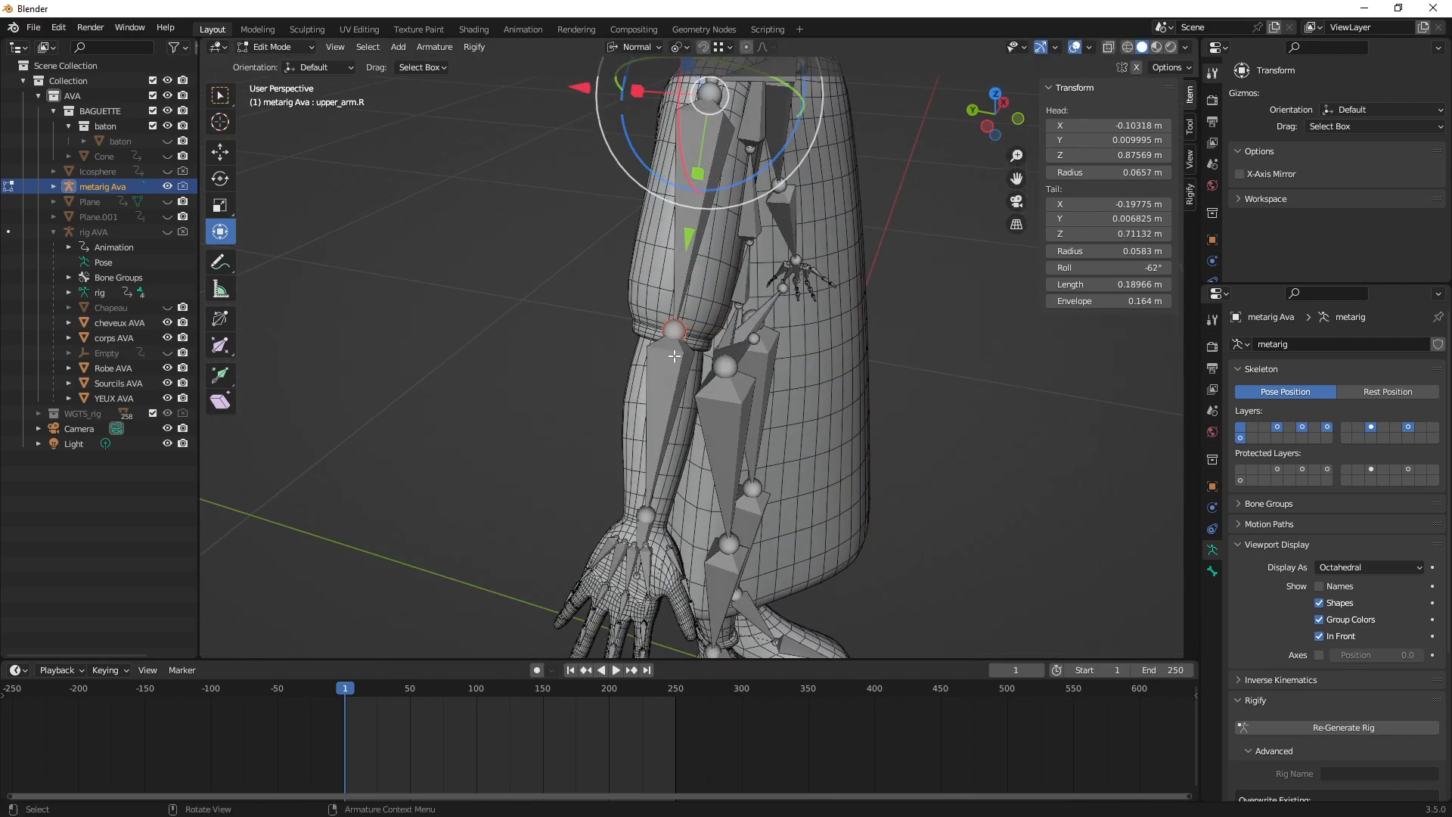
key("period")
left_click(670, 284)
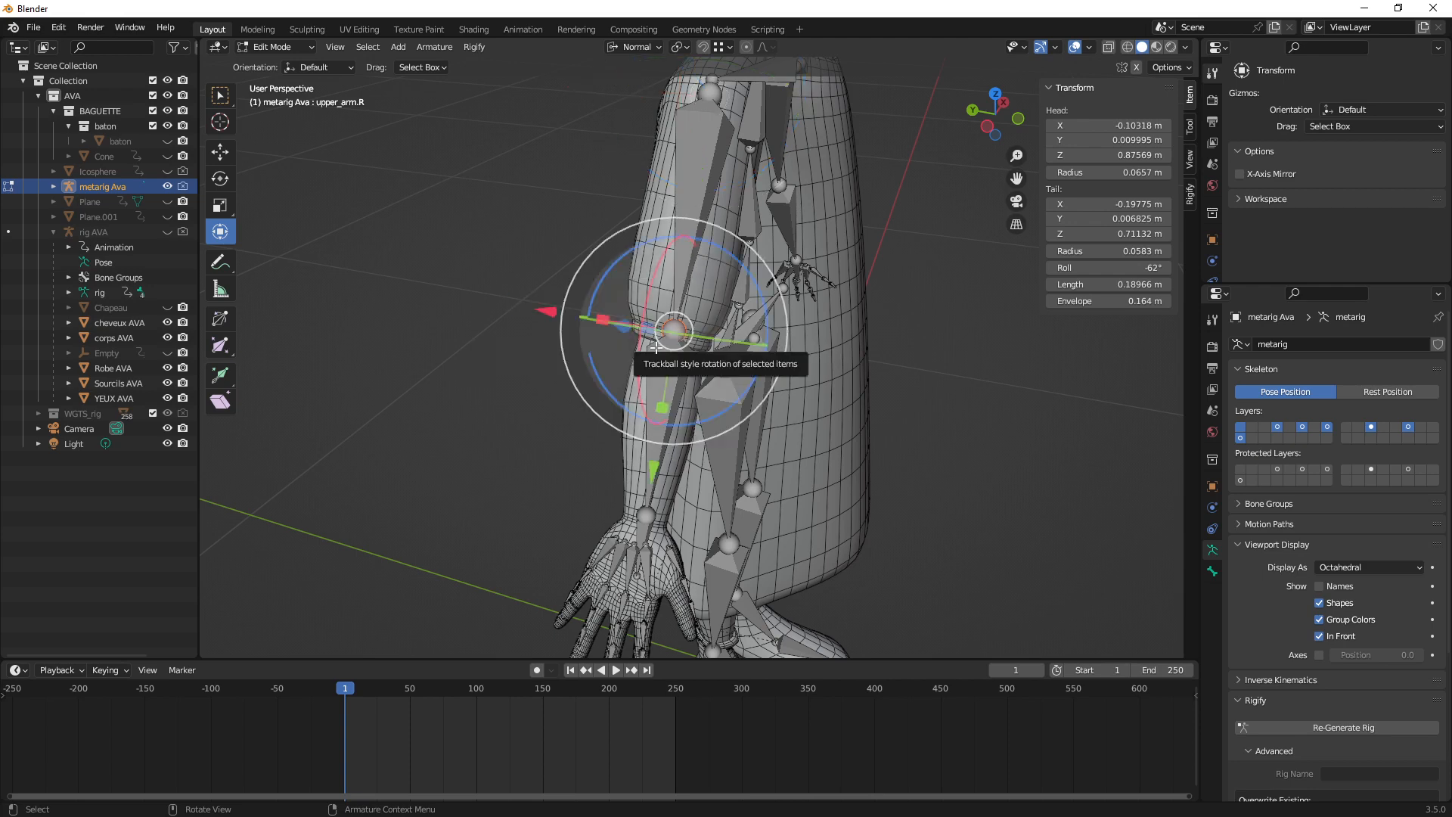
middle_click_drag(684, 355, 528, 354)
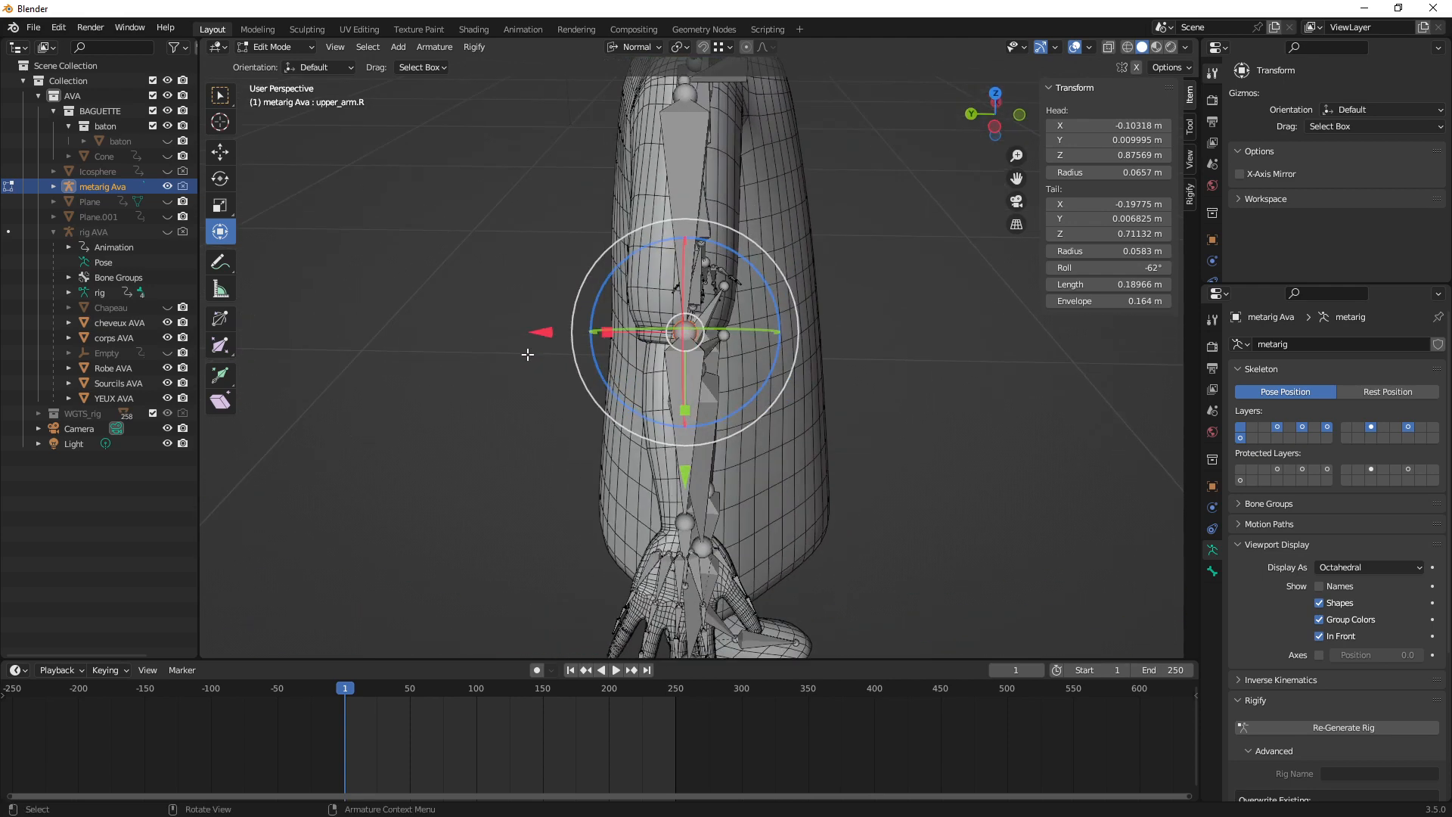
key("comma")
left_click(447, 357)
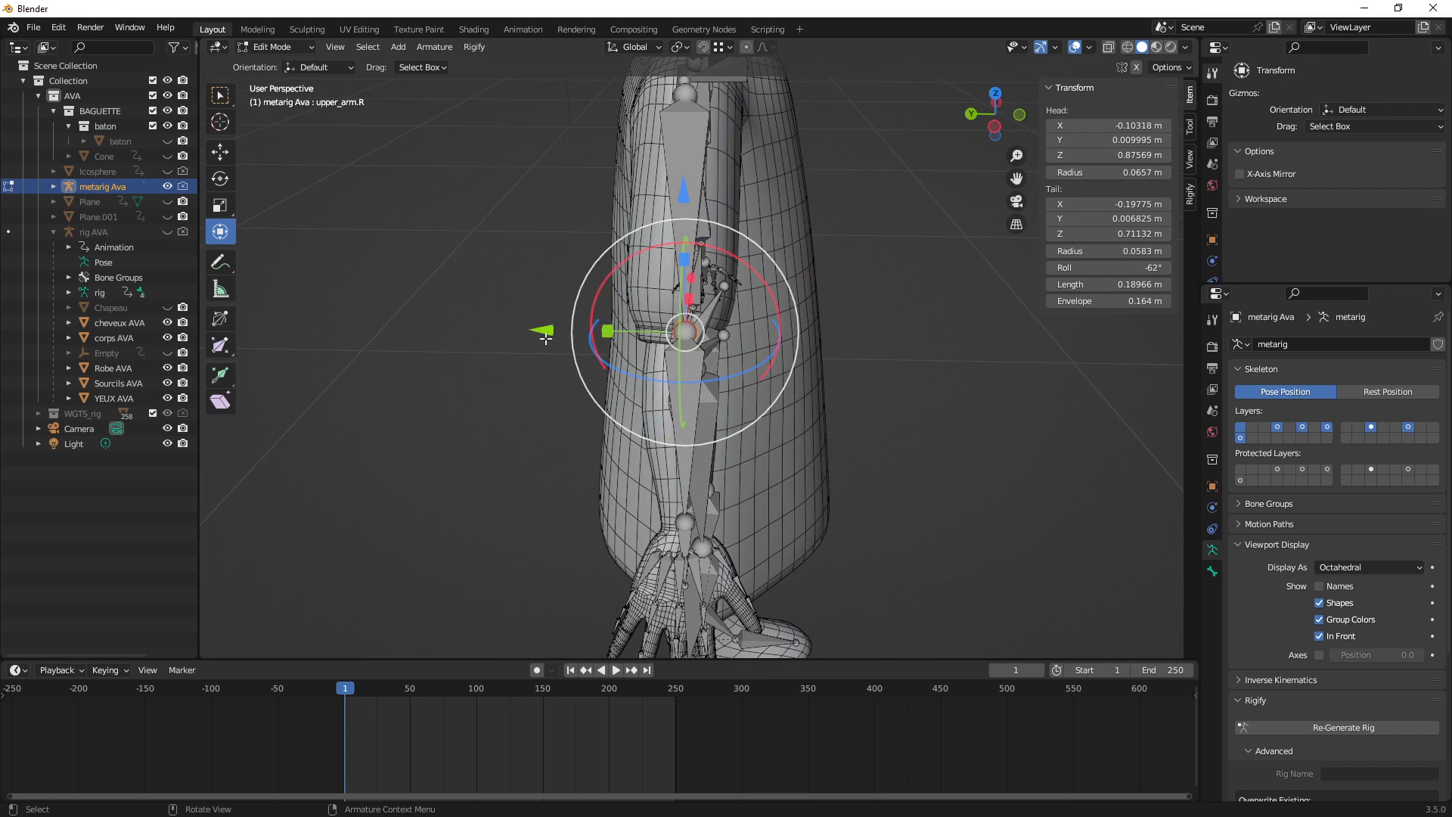
left_click_drag(543, 330, 528, 333)
middle_click_drag(529, 333, 706, 260)
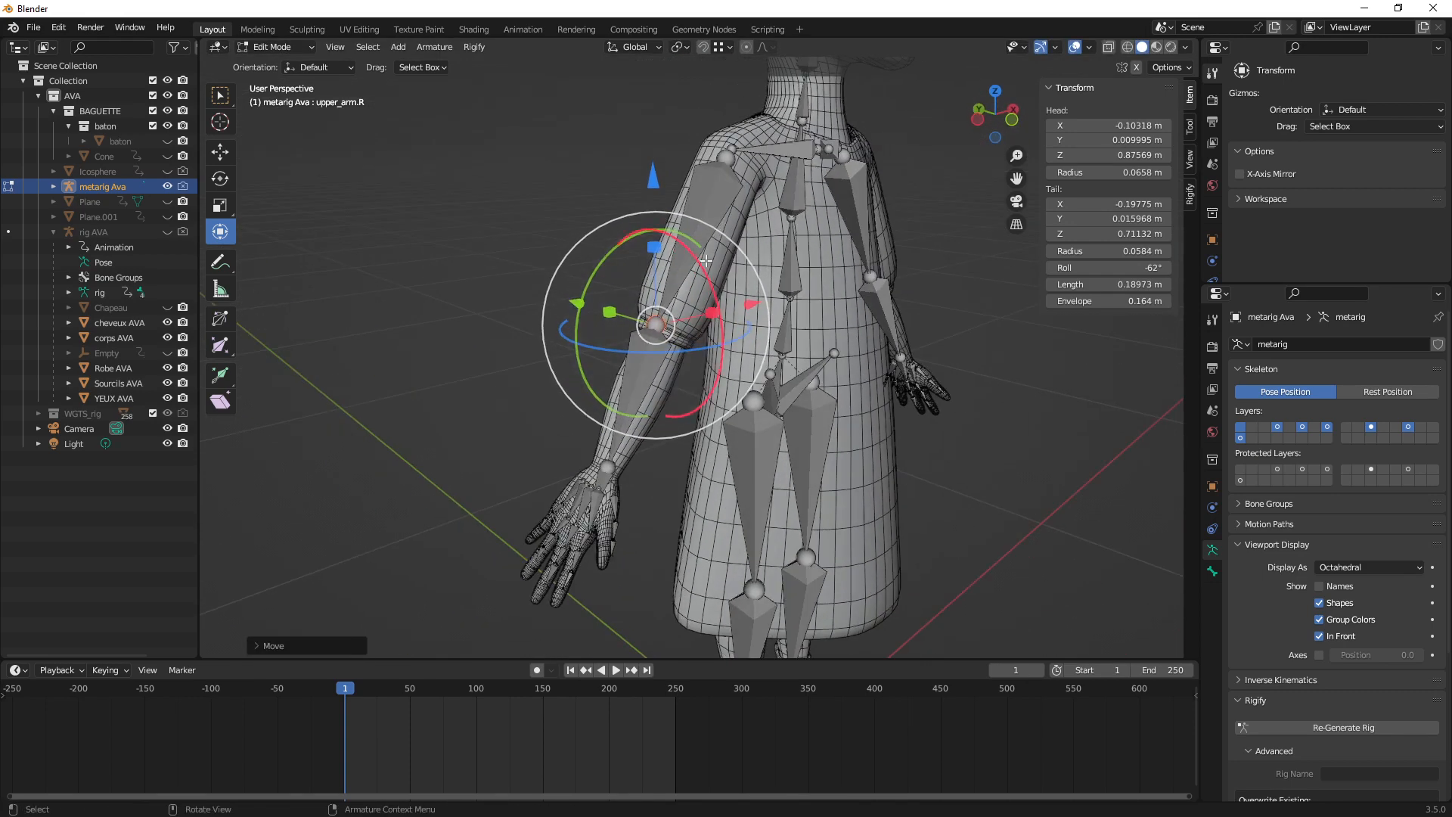
Leave Edit Mode, regenerate rig AVA from the metarig, and select its hand_ik.R control in Pose Mode
key("Tab")
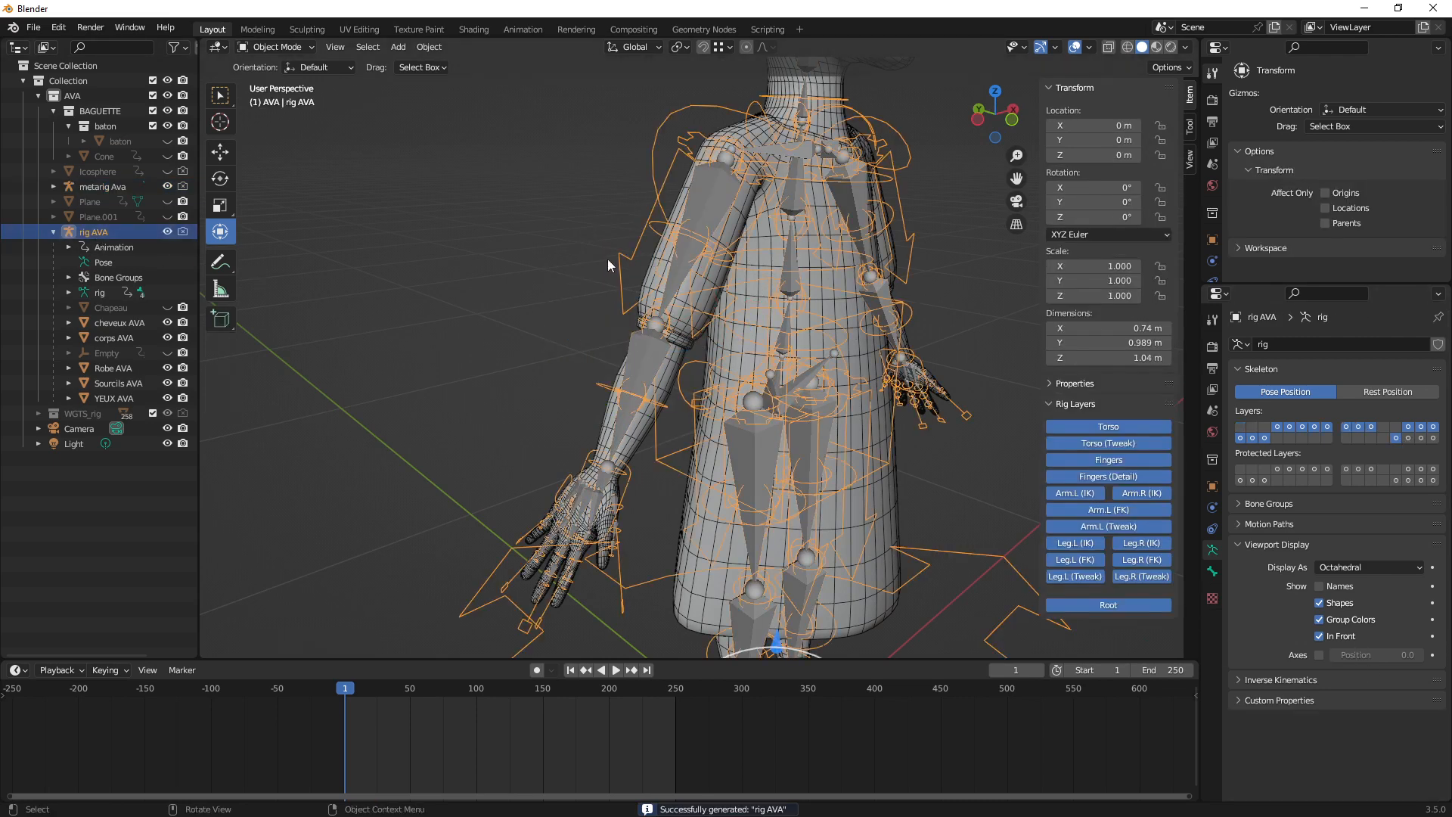
key("ctrl+Tab")
left_click(629, 488)
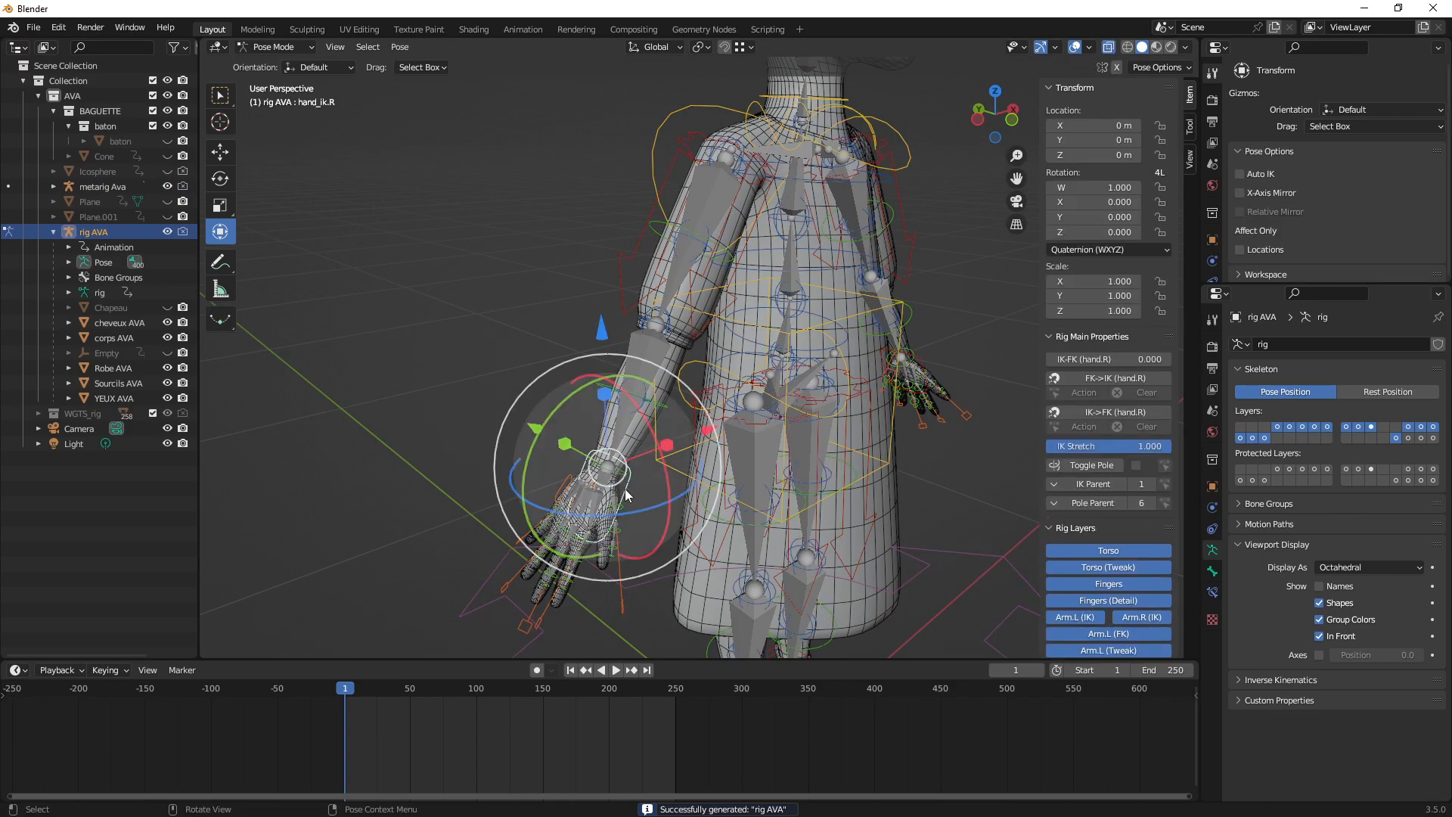
Set the transform orientation to Local and enable Toggle Pole for the right arm's IK
scroll(636, 469, "up", 5)
middle_click_drag(640, 378, 850, 336)
key("comma")
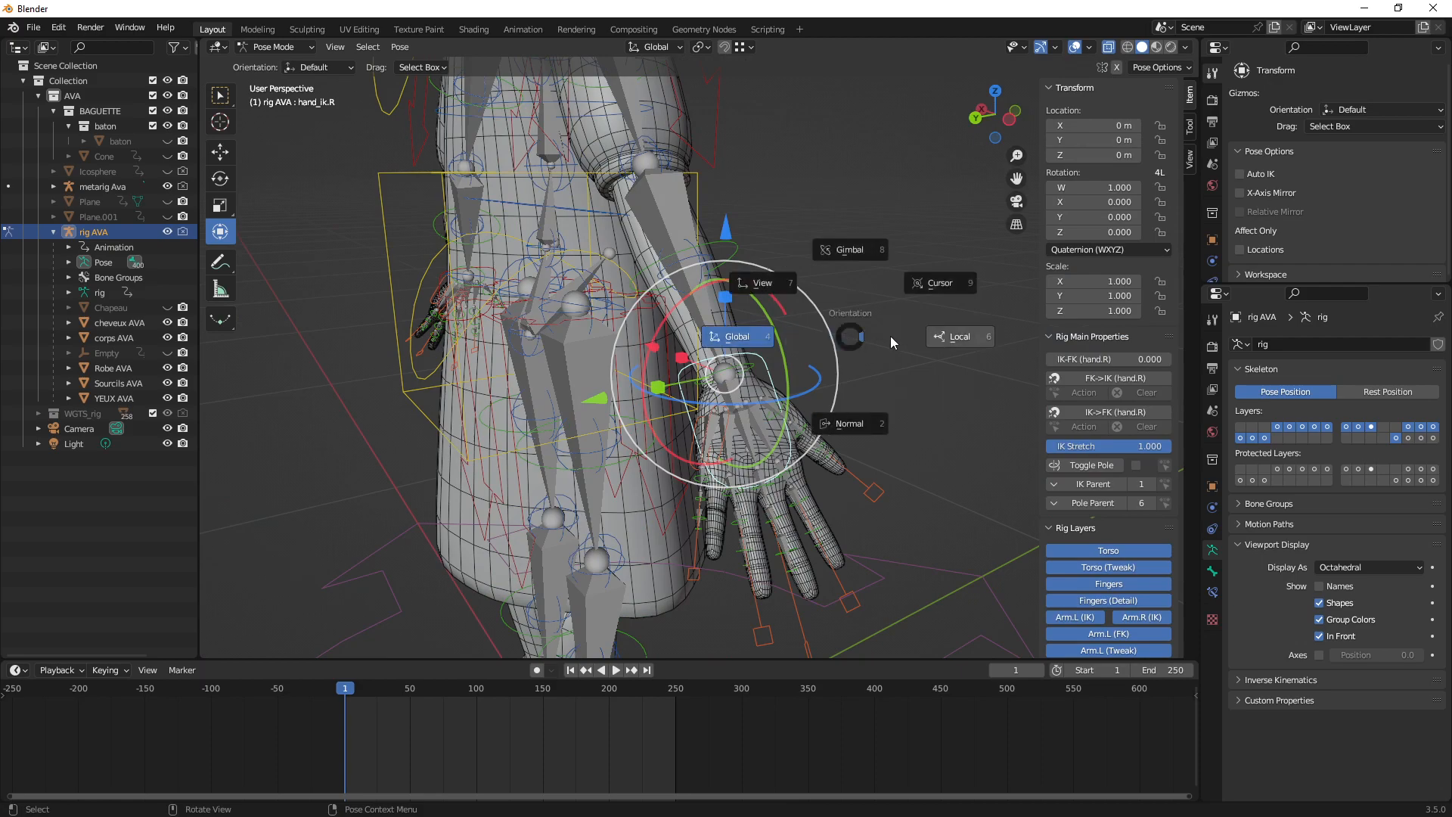
left_click(965, 337)
middle_click_drag(965, 337, 646, 255)
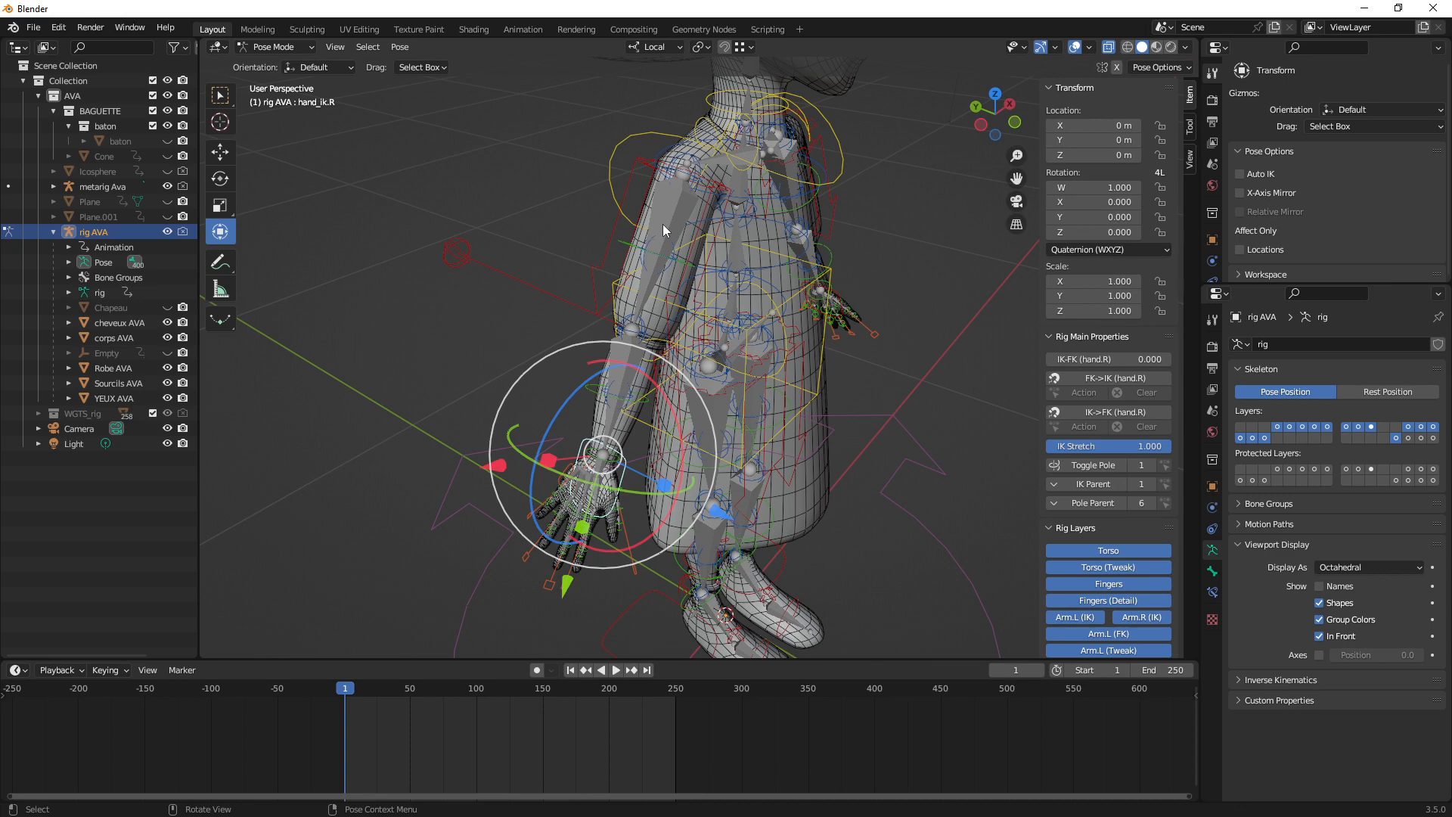
Try rotating the hand_ik.R control to test the right arm's IK, and revert the trial transforms
middle_click_drag(703, 399, 670, 381)
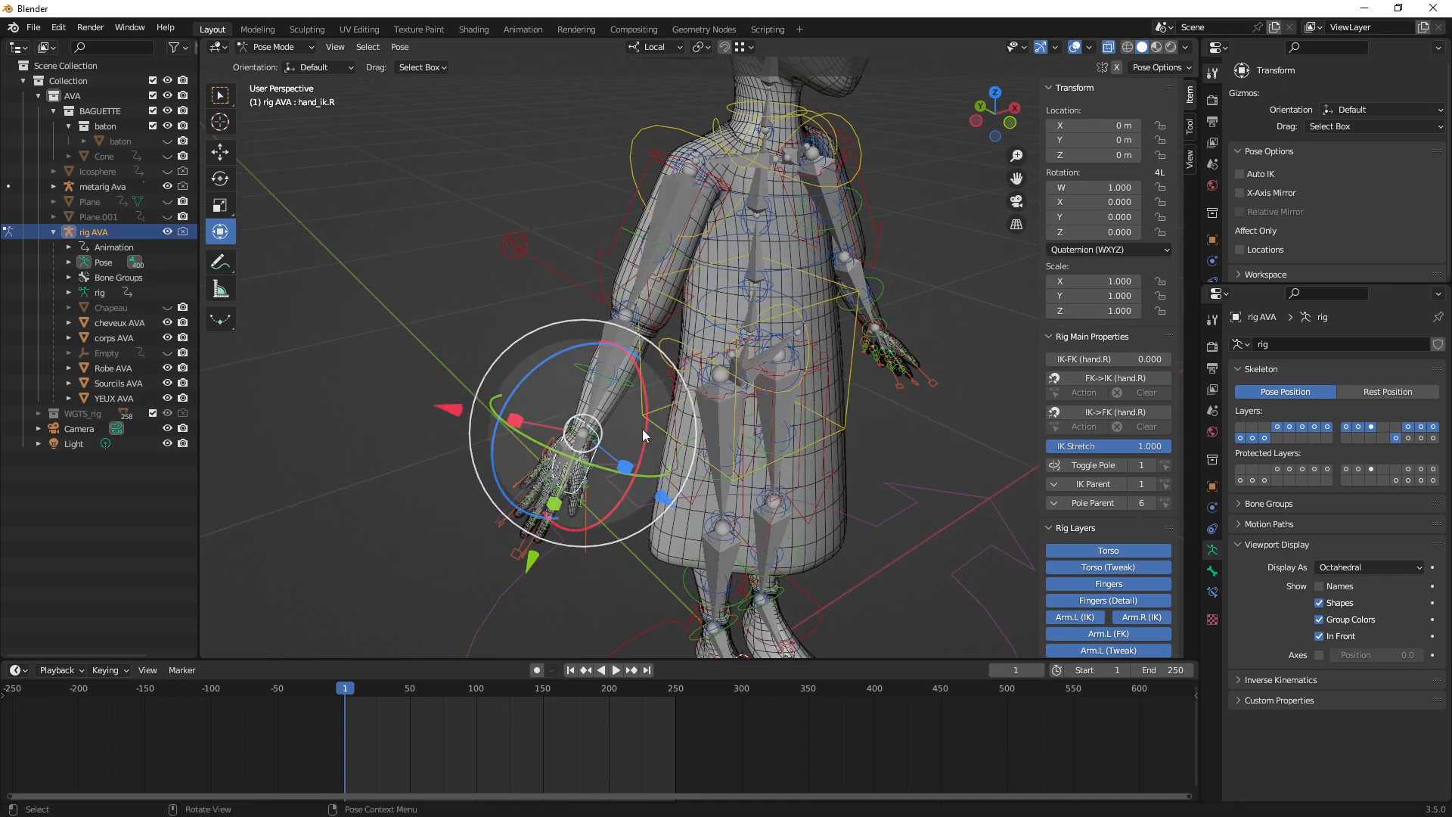
middle_click_drag(635, 463, 497, 265)
scroll(564, 434, "up", 3)
left_click_drag(500, 266, 593, 285)
key("ctrl+z")
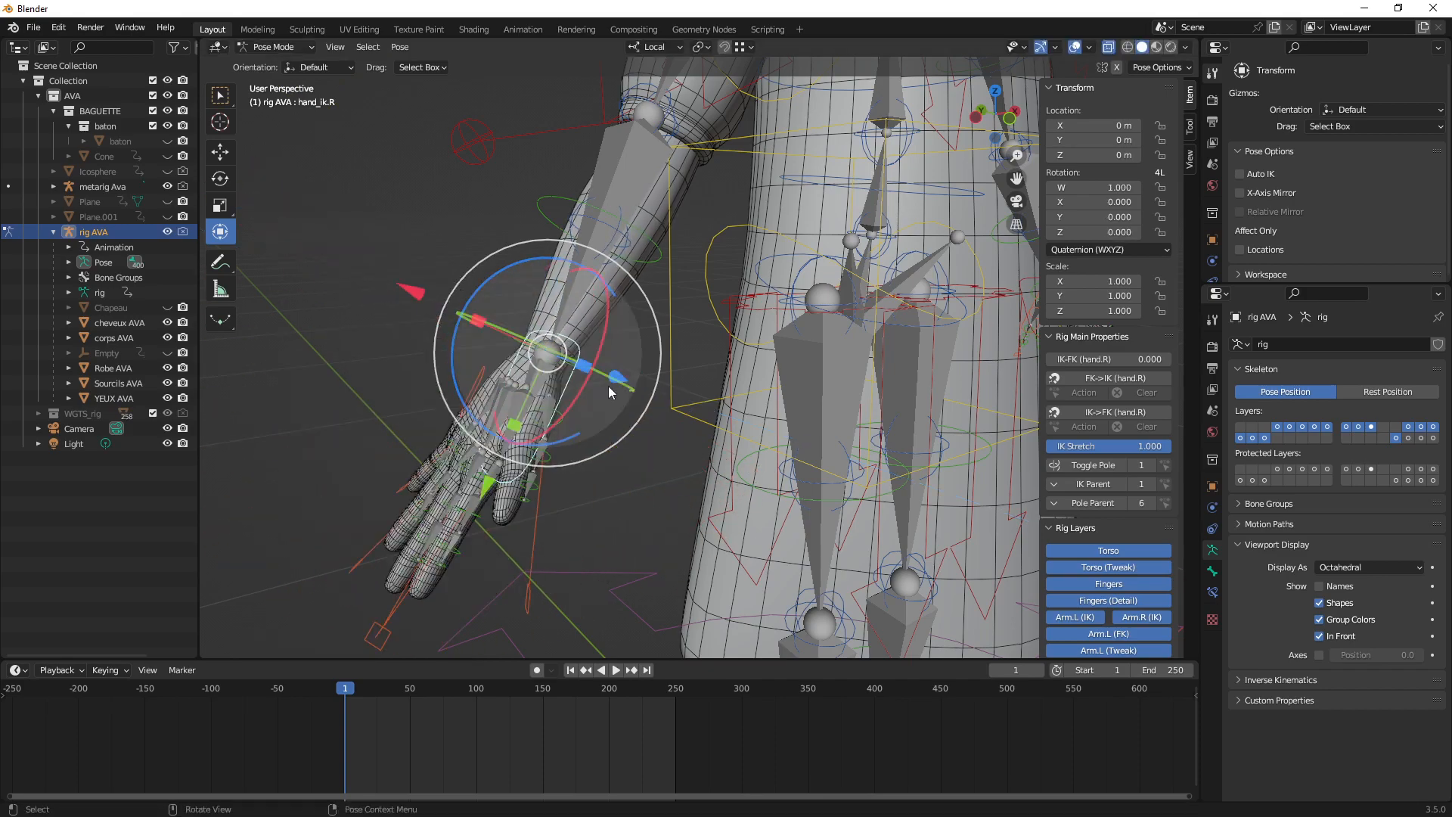
middle_click_drag(661, 419, 699, 324)
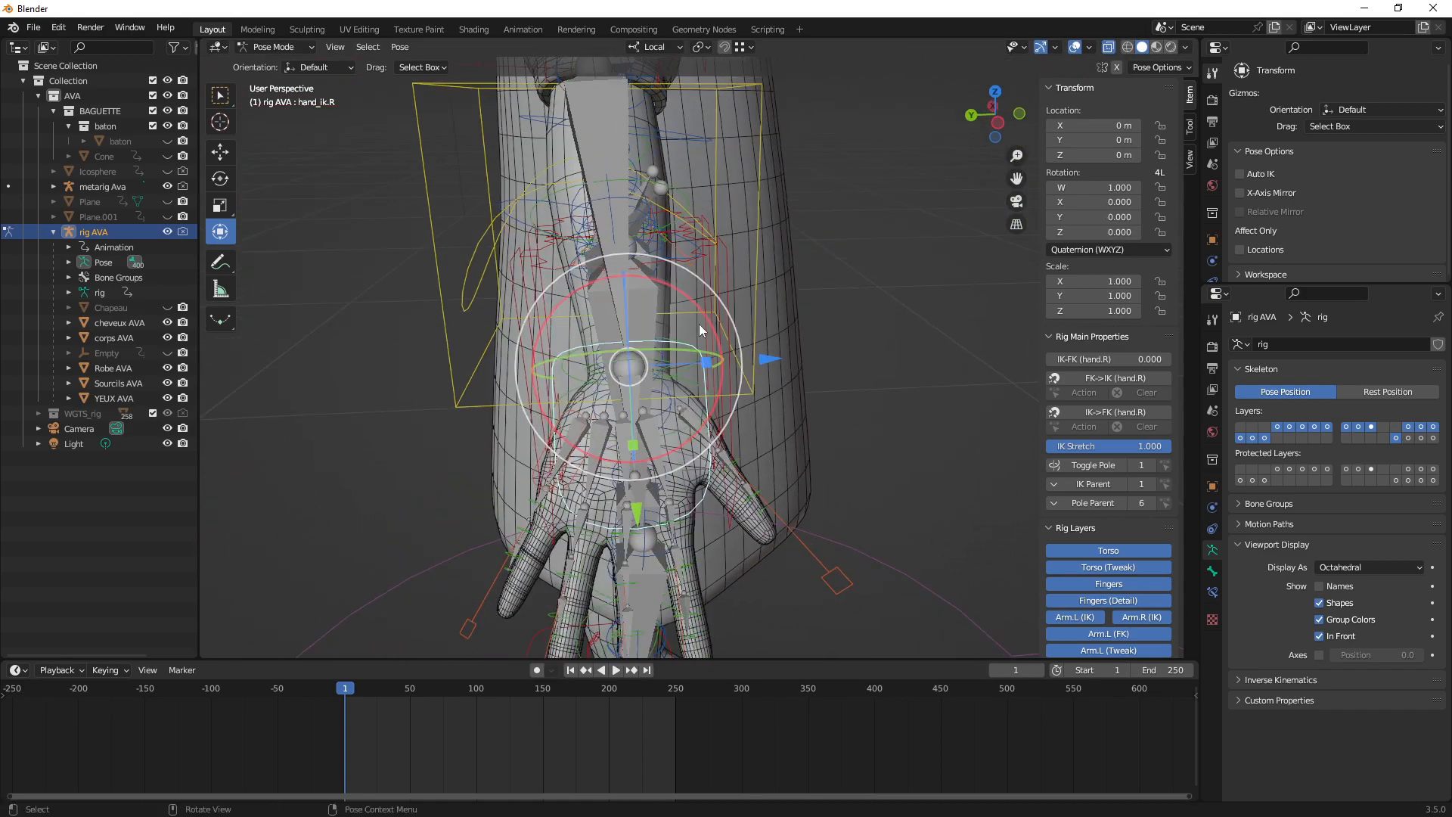
left_click_drag(699, 324, 668, 378)
right_click(667, 378)
middle_click_drag(664, 411, 591, 342)
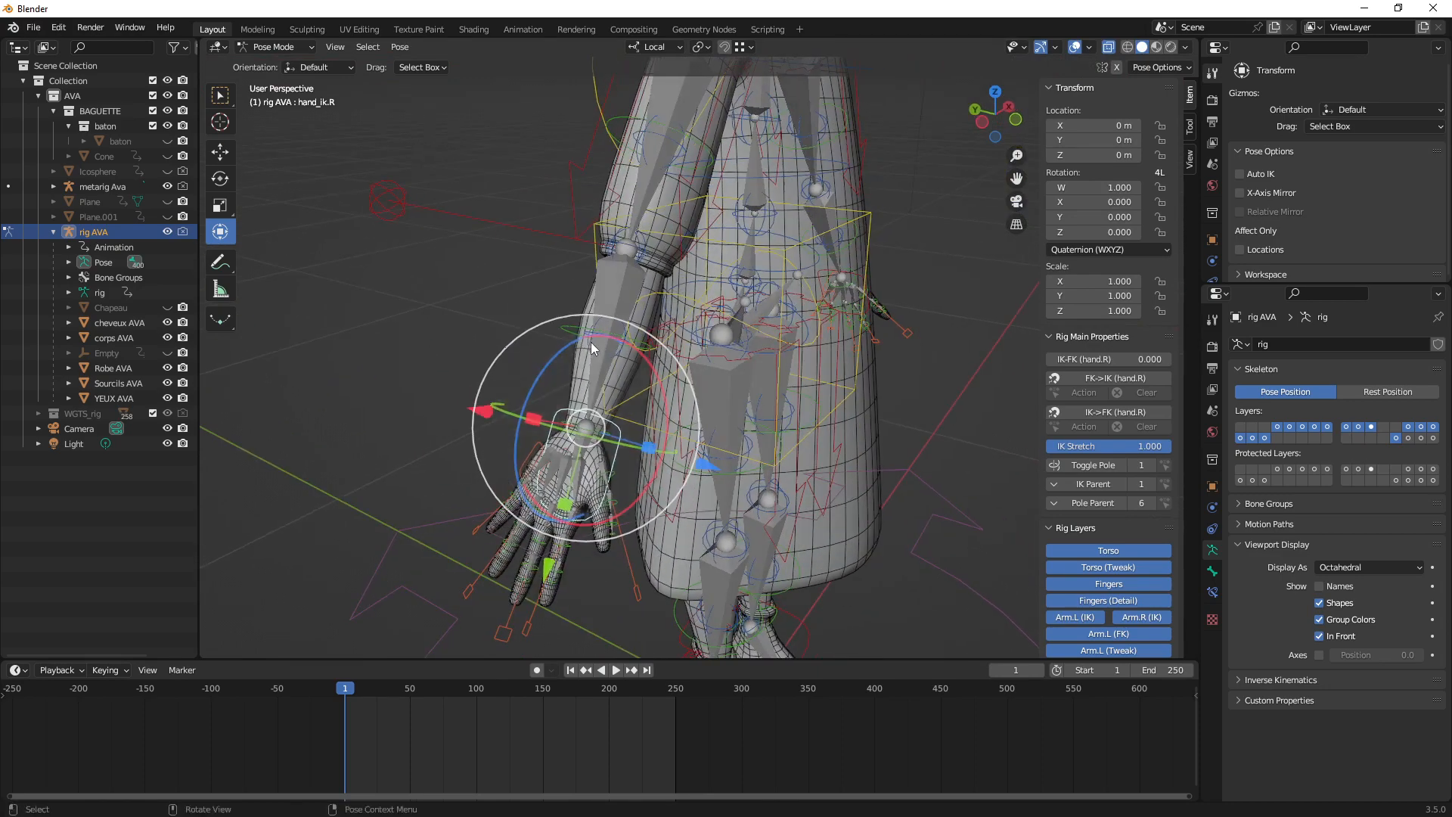
Select the right elbow's pole control upper_arm_ik_target.R and try transforming it to test the elbow's bend direction
middle_click_drag(742, 493, 691, 338, "shift")
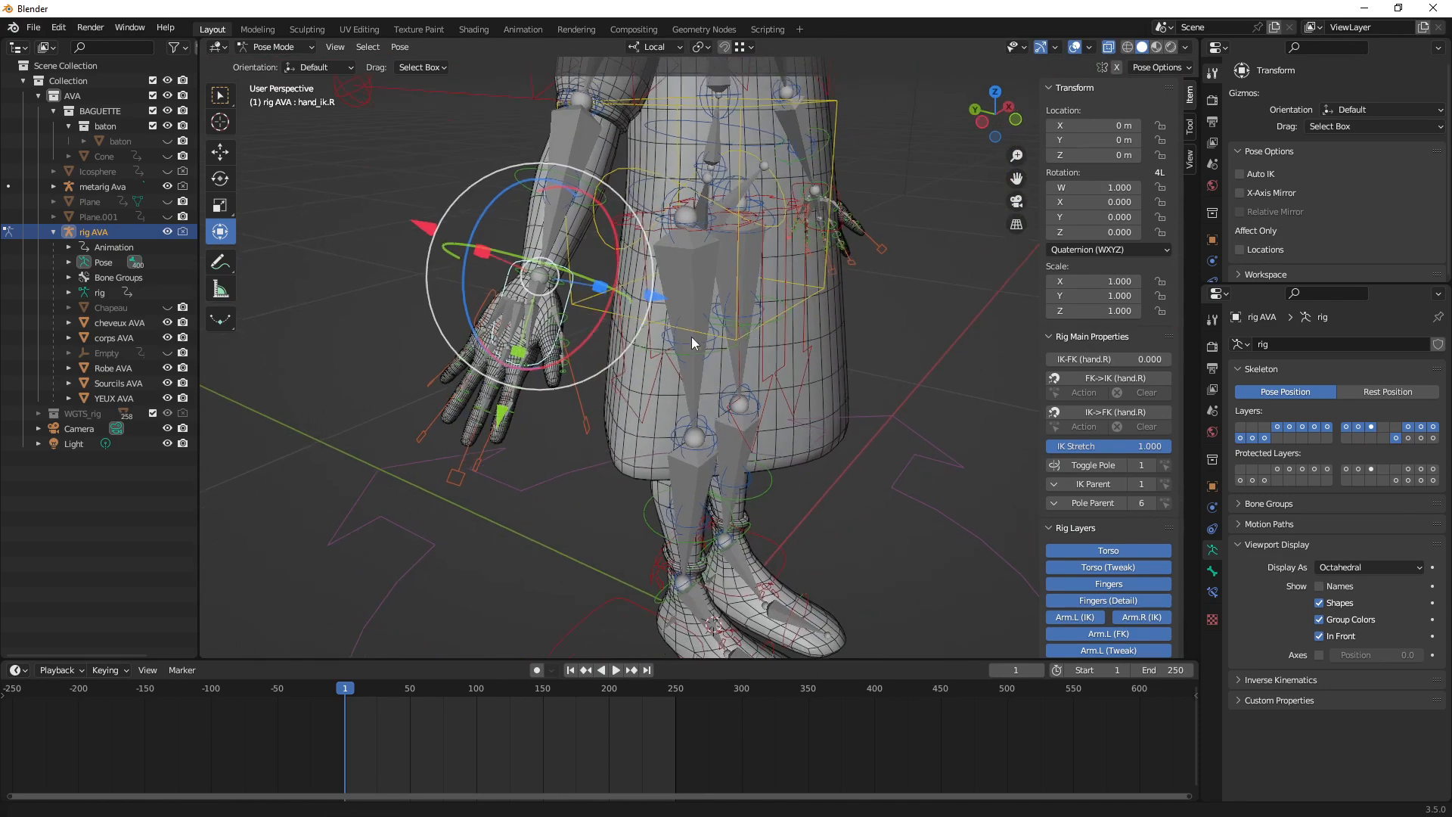
scroll(670, 325, "down", 2)
middle_click_drag(655, 215, 663, 400, "shift")
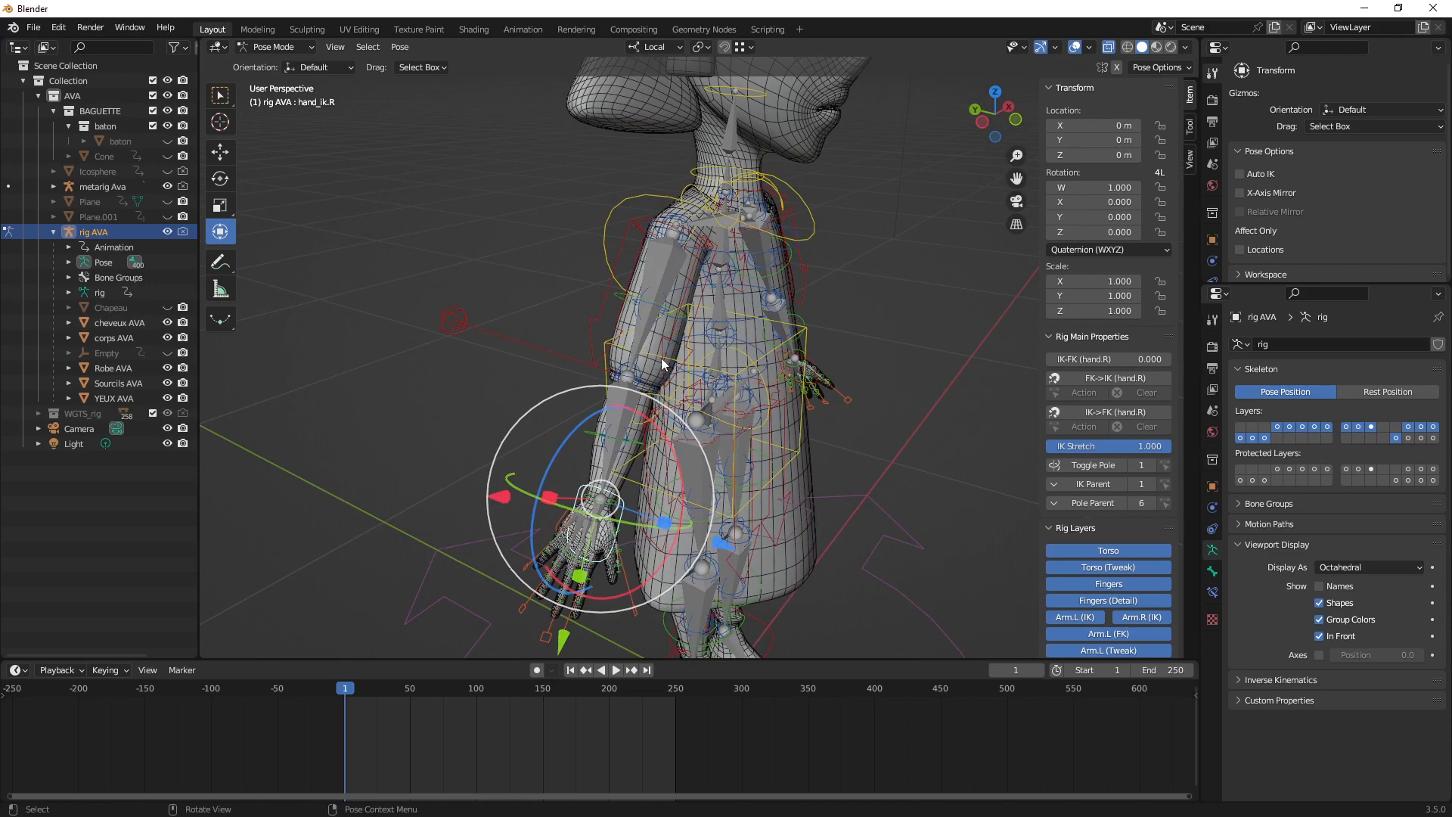
left_click(456, 316)
middle_click_drag(456, 316, 722, 386)
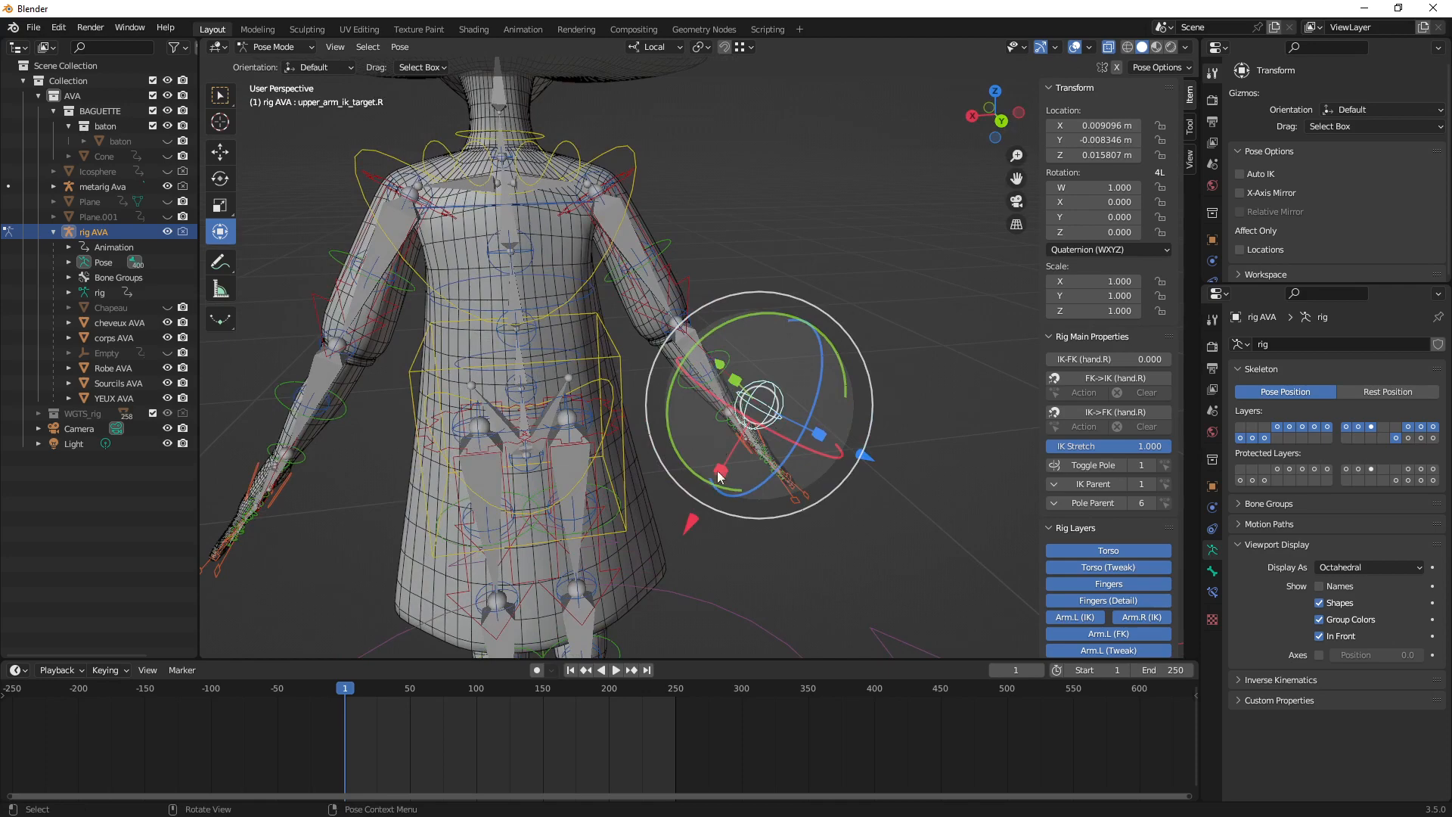
left_click_drag(719, 475, 755, 406)
middle_click_drag(755, 406, 662, 435)
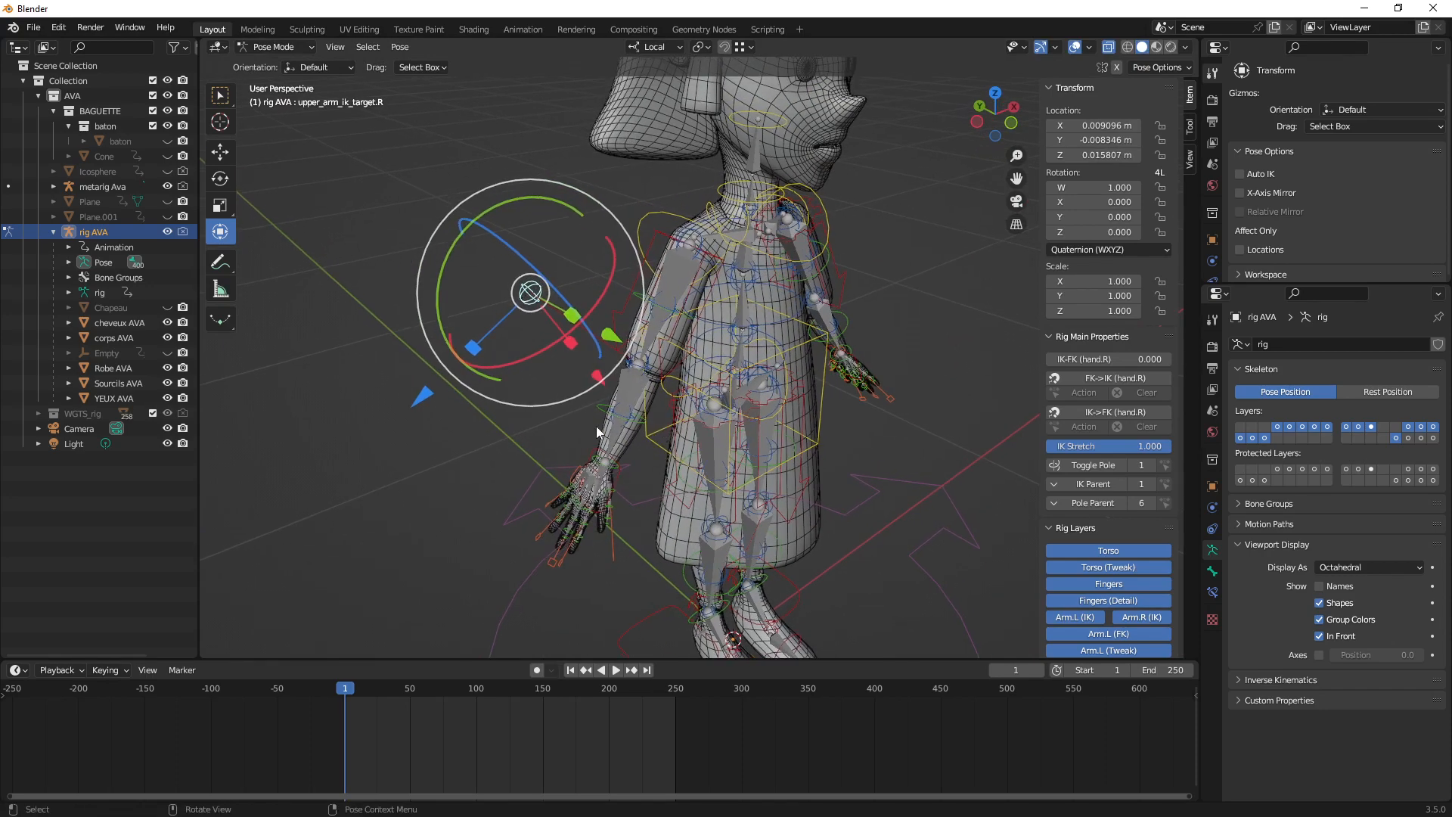
middle_click_drag(596, 425, 628, 381)
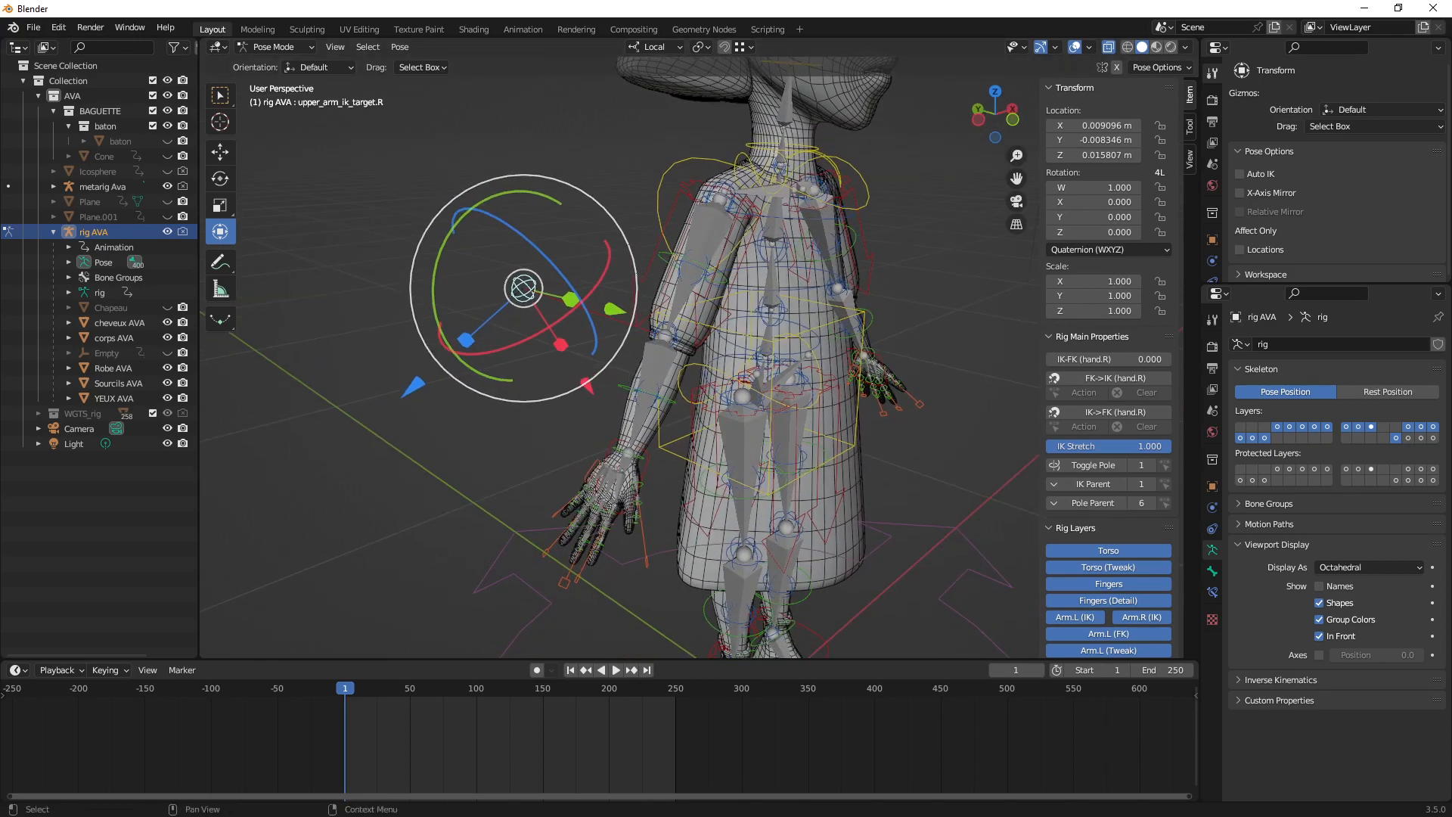